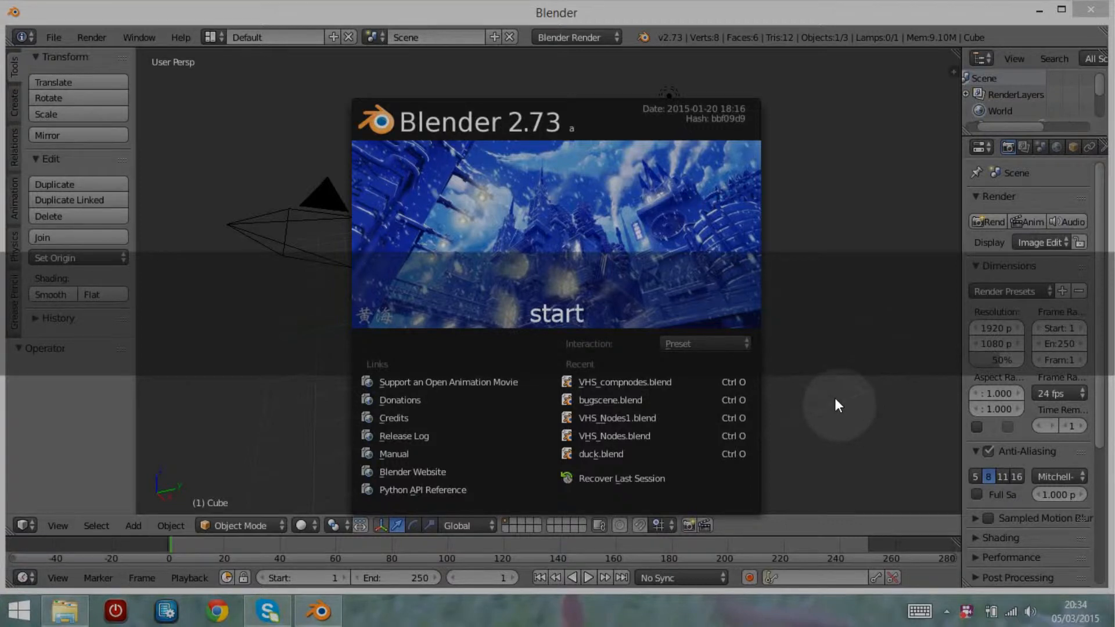
# Dismiss the splash screen and delete the default cube from the scene.
pyautogui.click(835, 398)
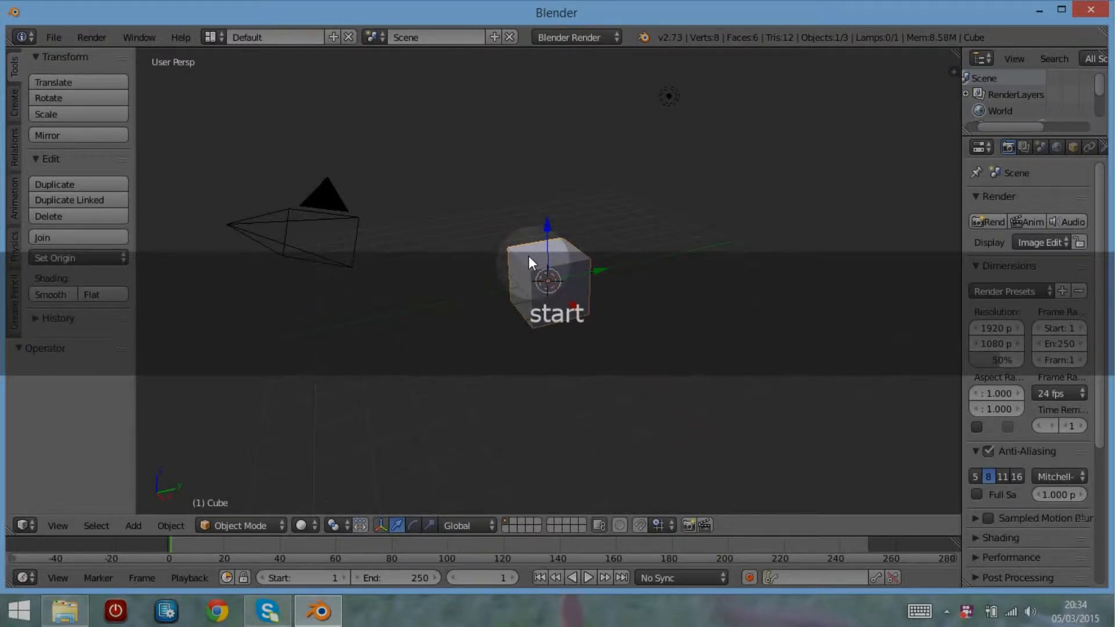
pyautogui.scroll(2, 528, 257)
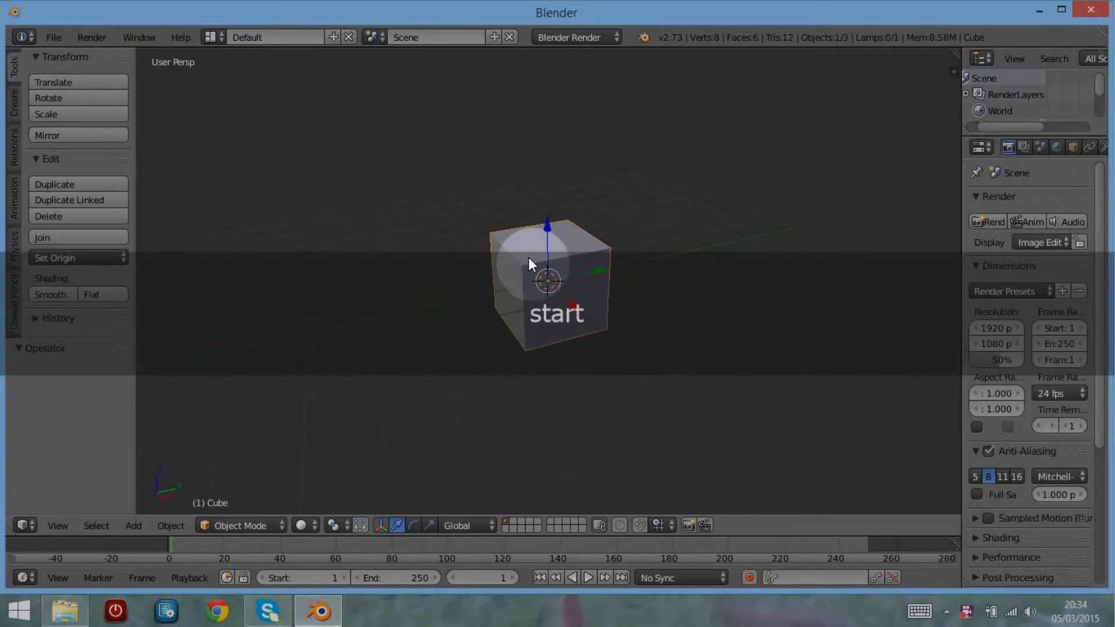
pyautogui.press('x')
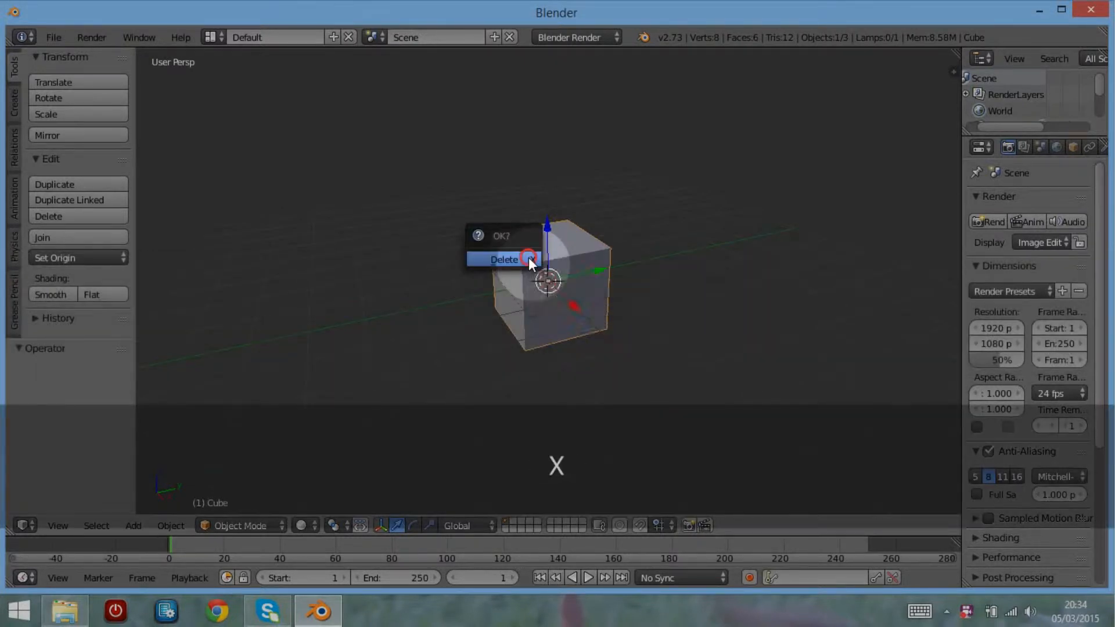
pyautogui.click(528, 262)
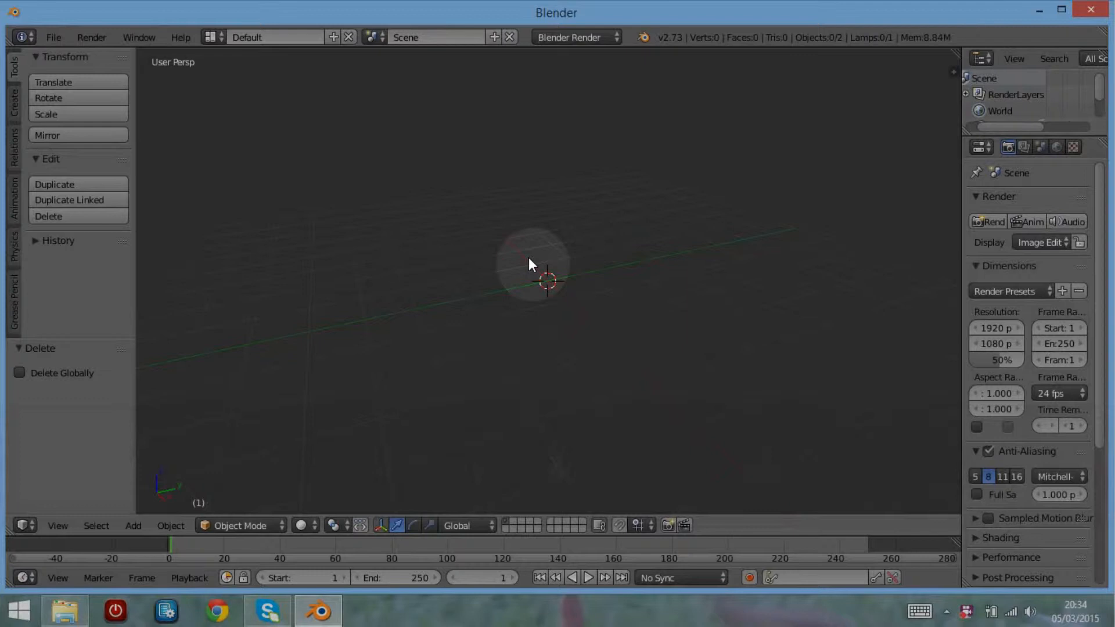
# Add a mesh circle at the origin in top view and set its vertices to 16.
pyautogui.press('KP_7')
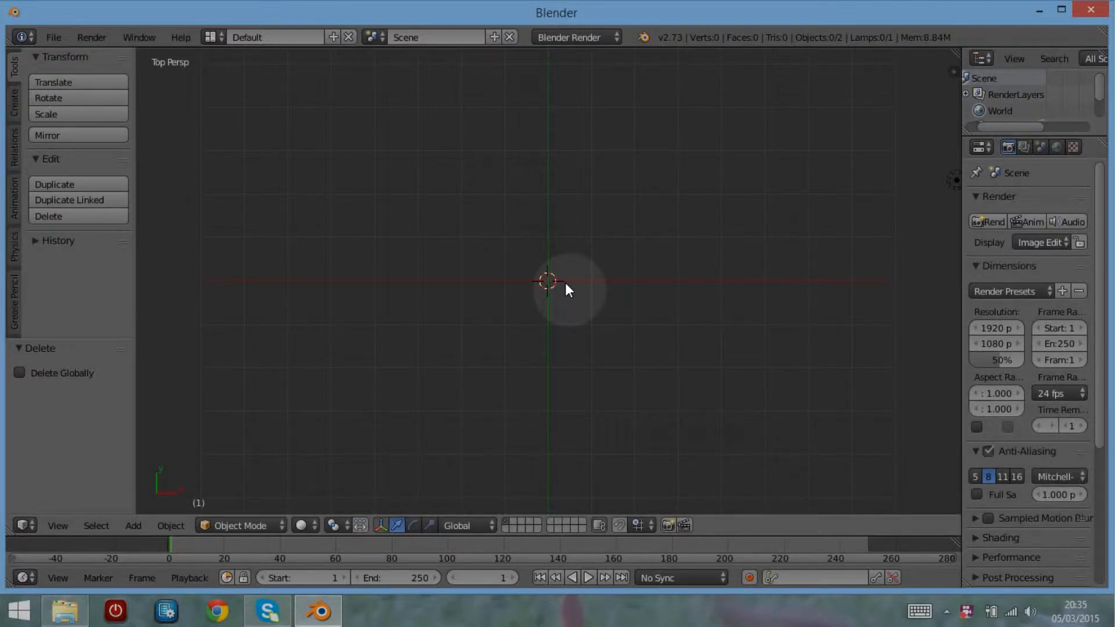
pyautogui.hotkey('ctrl', 'a')
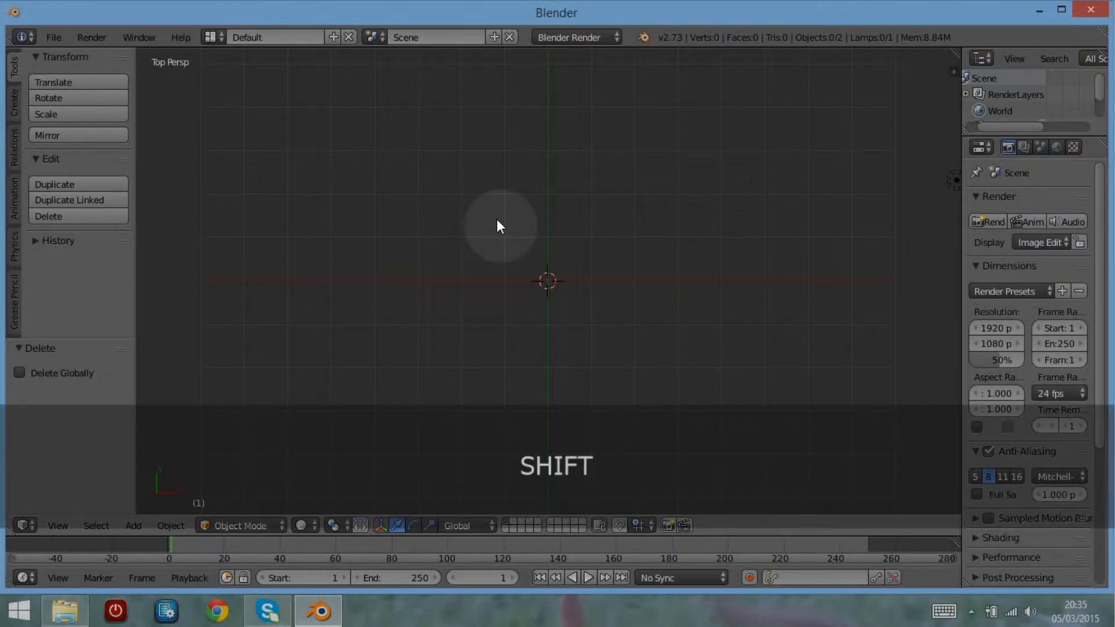
pyautogui.hotkey('shift', 'a')
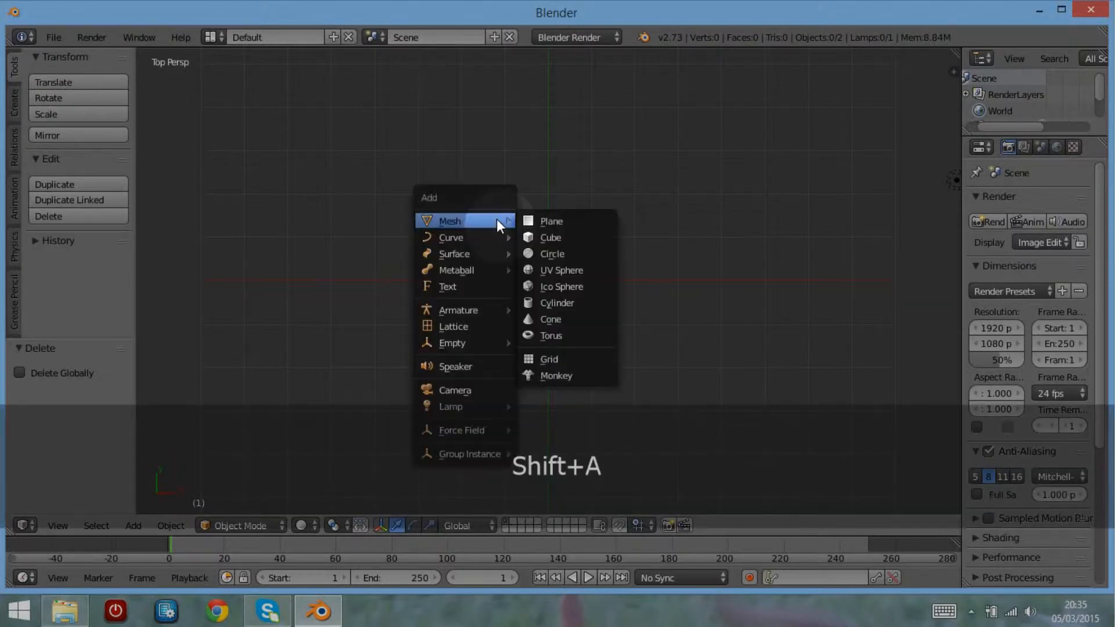
pyautogui.click(551, 256)
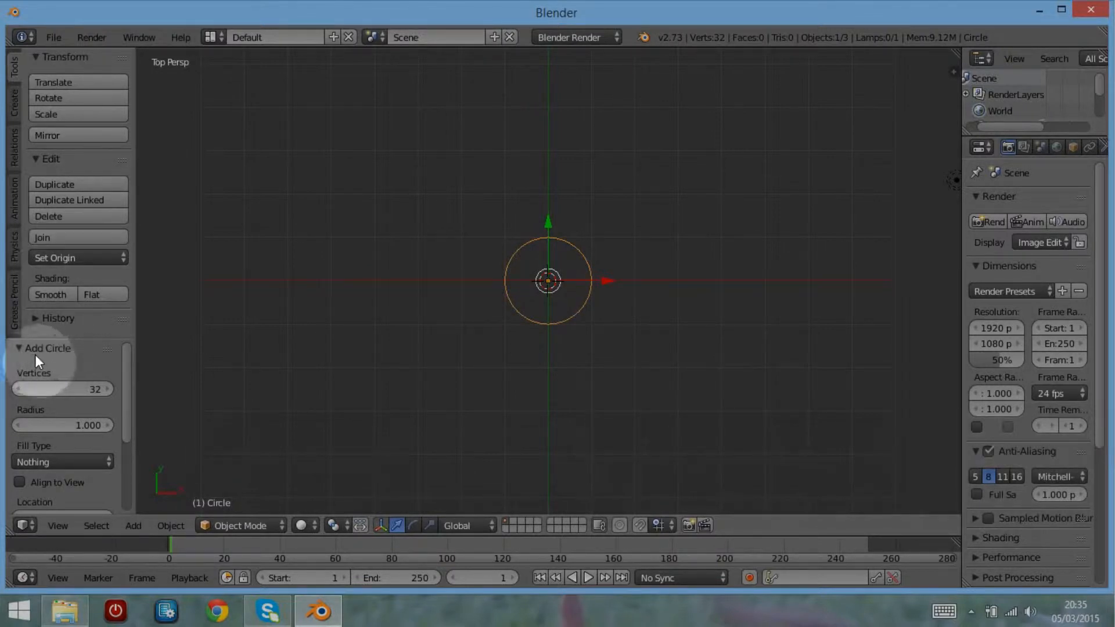
pyautogui.click(62, 389)
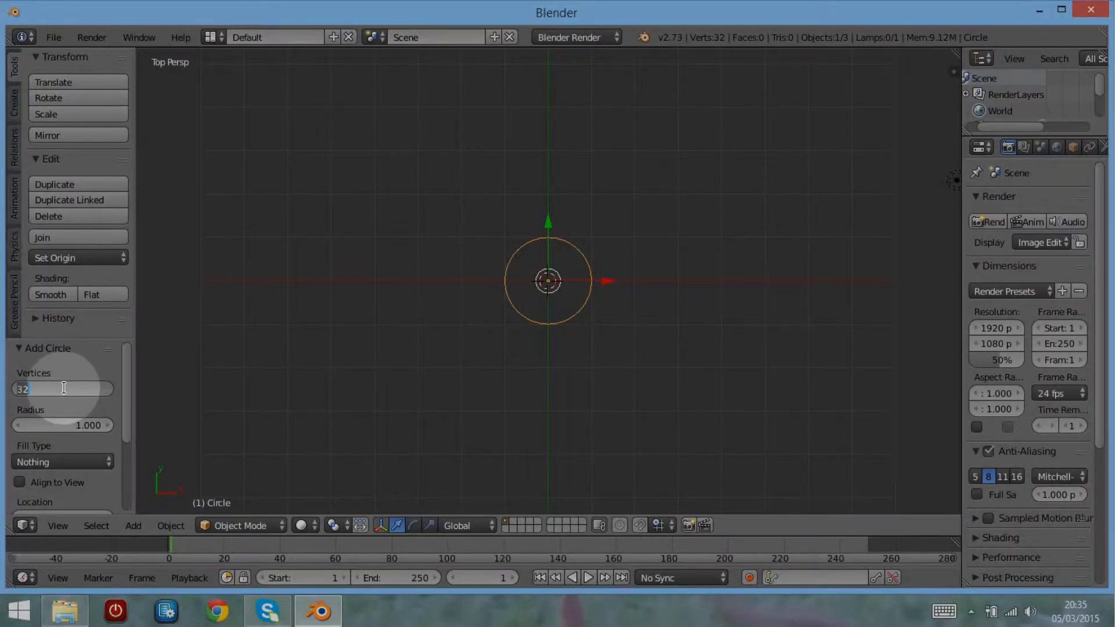
pyautogui.write('16')
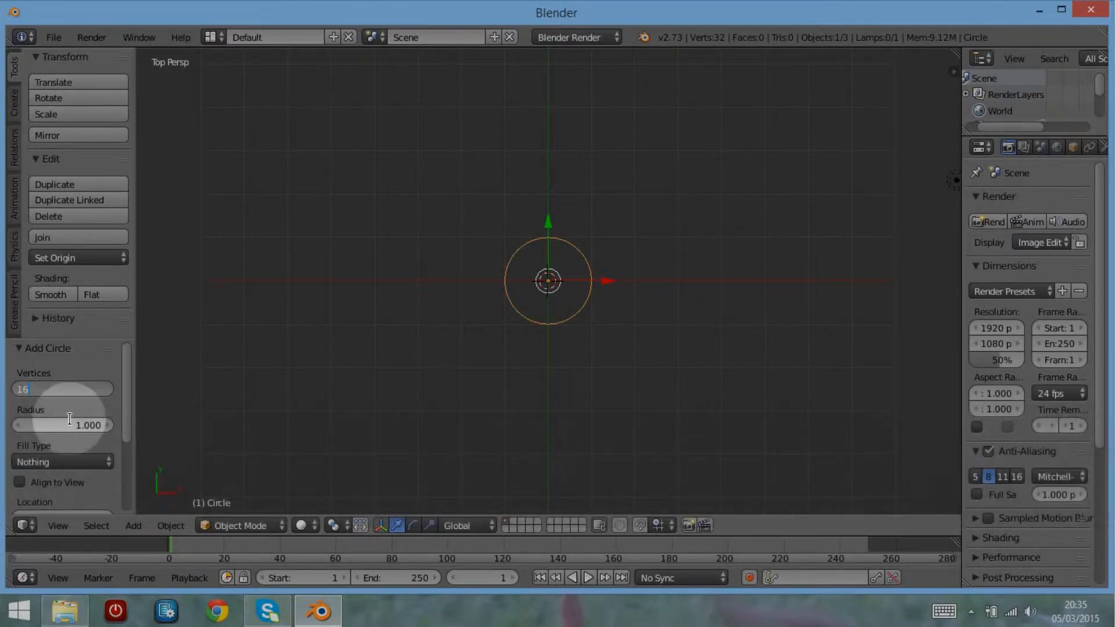
pyautogui.click(127, 424)
pyautogui.moveTo(128, 409)
pyautogui.mouseDown()
pyautogui.moveTo(123, 445)
pyautogui.moveTo(123, 430)
pyautogui.mouseUp()
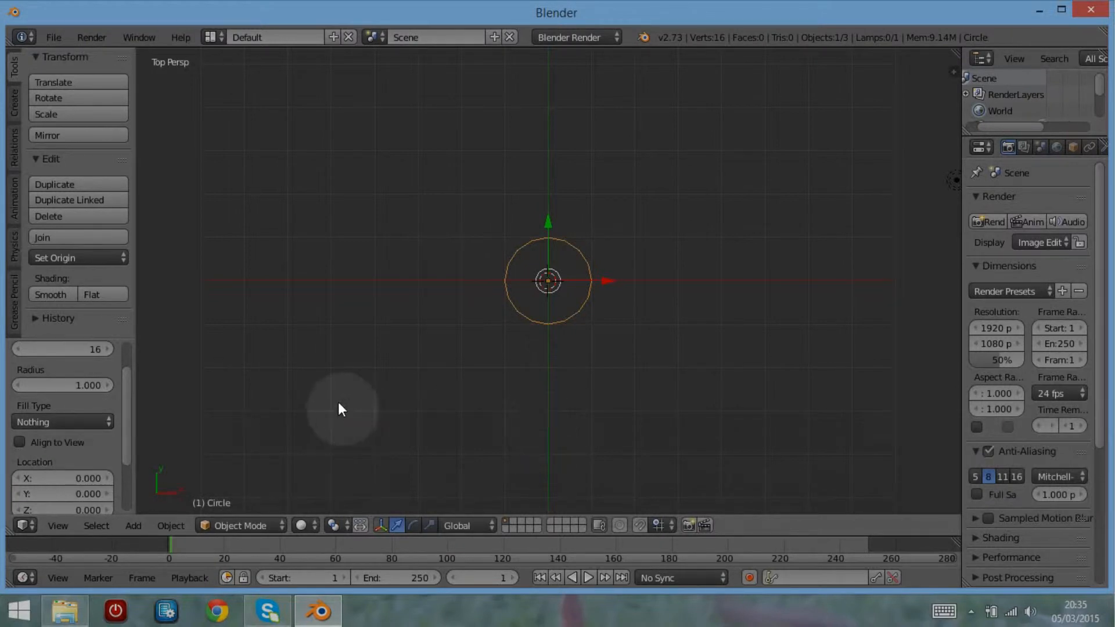
# Switch the circle to Edit Mode.
pyautogui.click(221, 524)
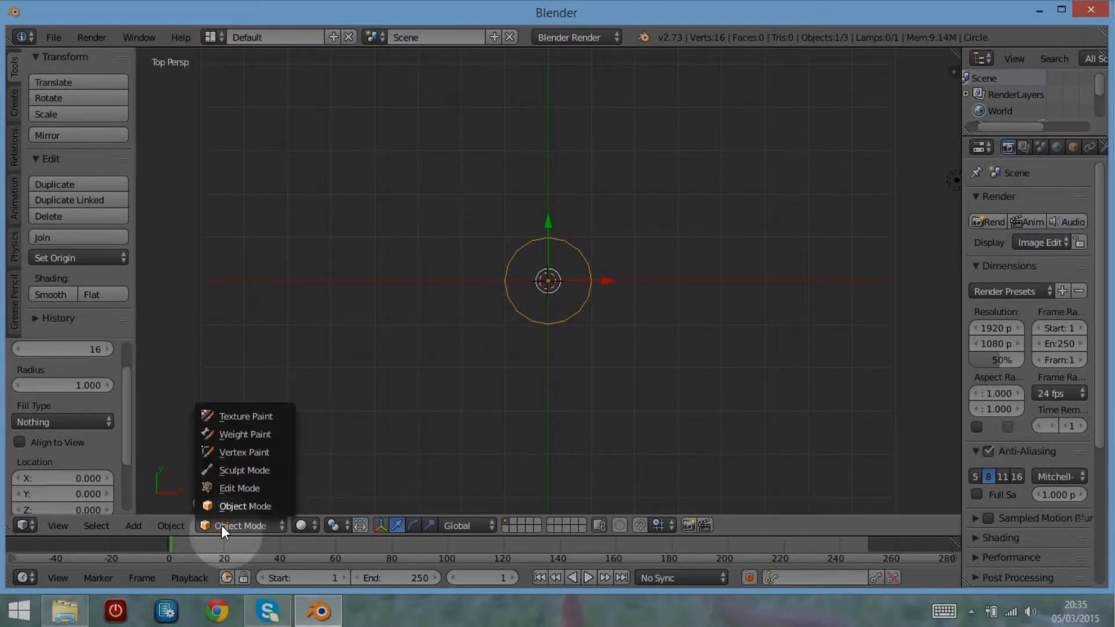
pyautogui.click(227, 488)
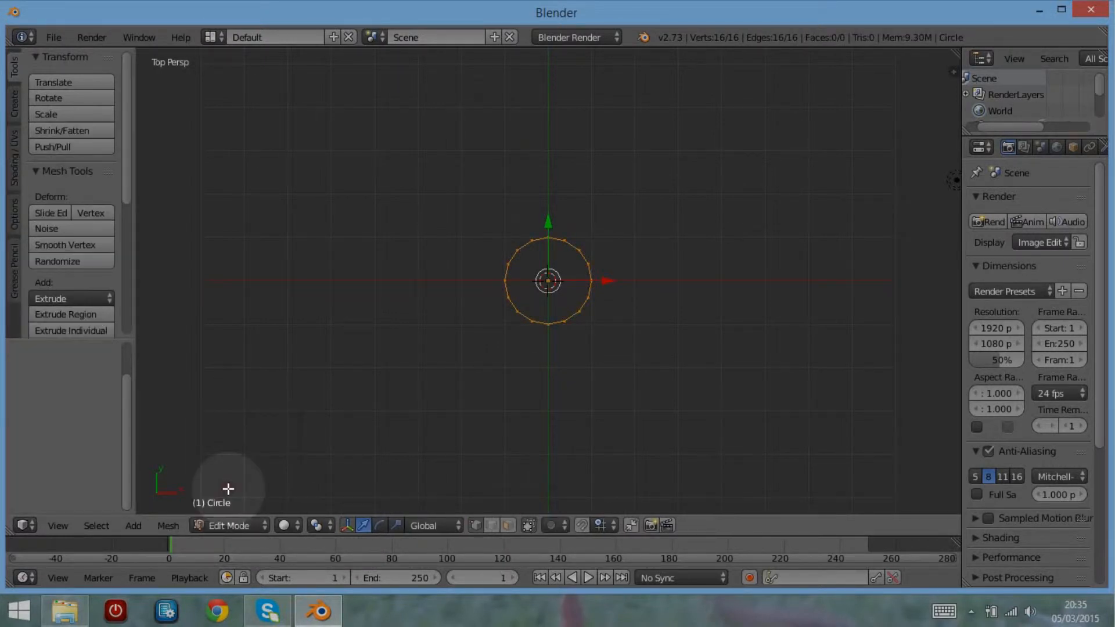
pyautogui.press('s')
pyautogui.click(557, 383)
pyautogui.scroll(1, 557, 383)
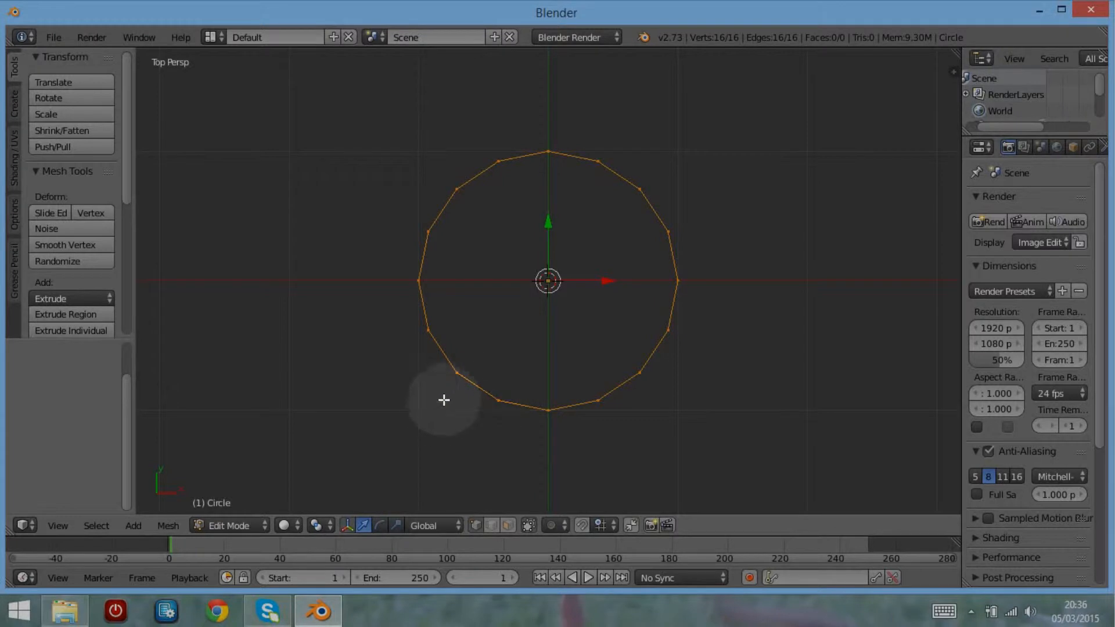
# Delete all vertices of the circle except the five forming its lower-right quarter arc.
pyautogui.press('c')
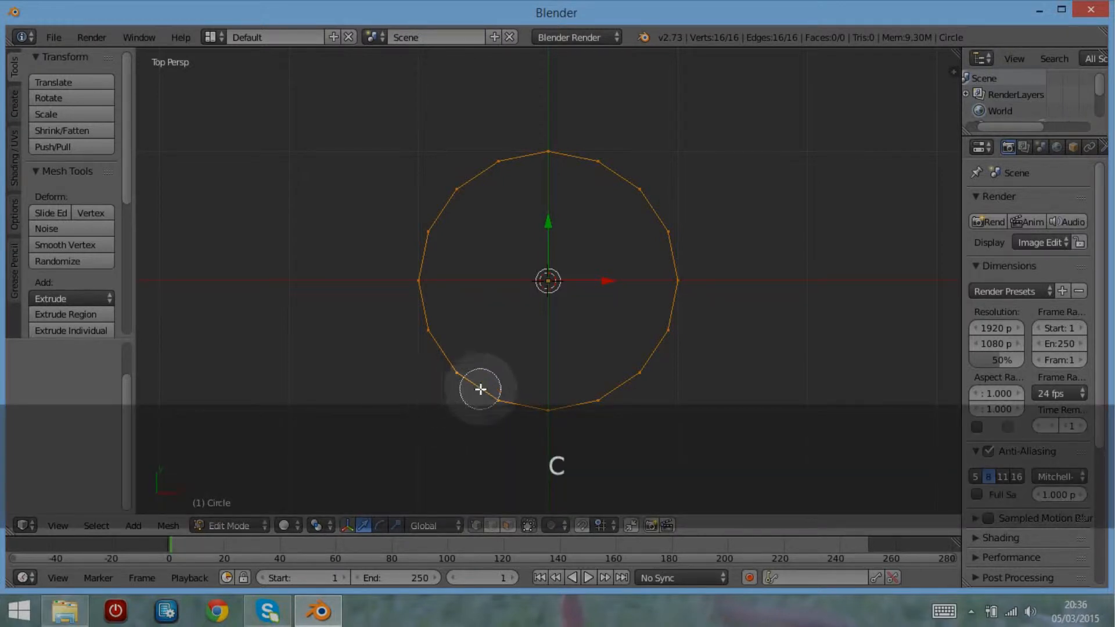
pyautogui.moveTo(501, 398)
pyautogui.mouseDown(button='middle')
pyautogui.moveTo(465, 364)
pyautogui.moveTo(440, 304)
pyautogui.moveTo(430, 318)
pyautogui.moveTo(418, 221)
pyautogui.moveTo(538, 164)
pyautogui.moveTo(632, 184)
pyautogui.moveTo(656, 232)
pyautogui.mouseUp(button='middle')
pyautogui.rightClick(627, 249)
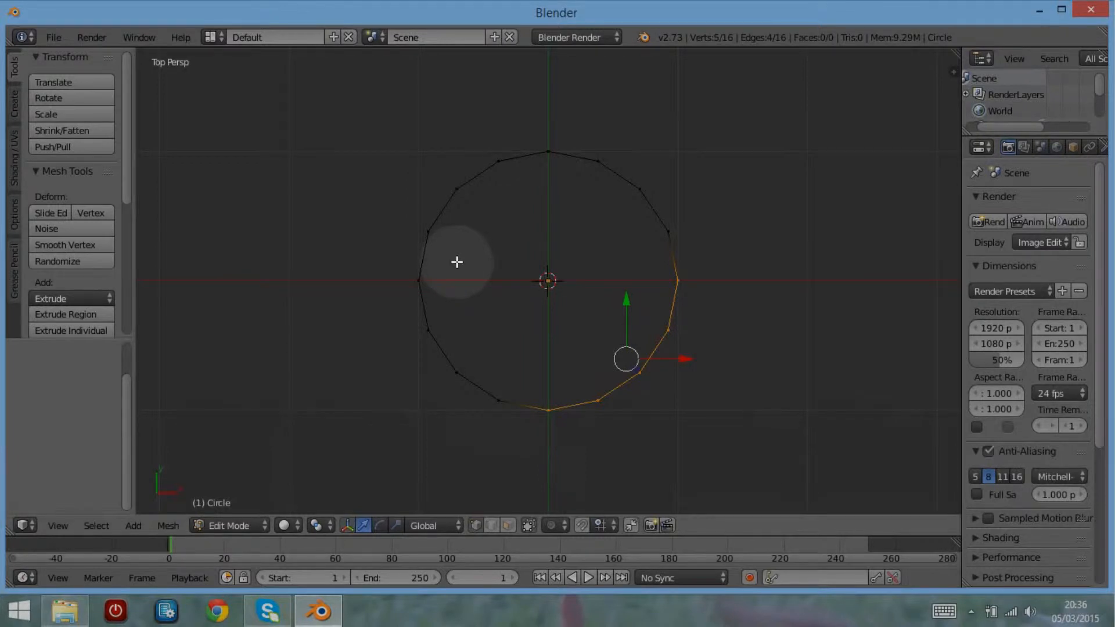
pyautogui.hotkey('ctrl', 'i')
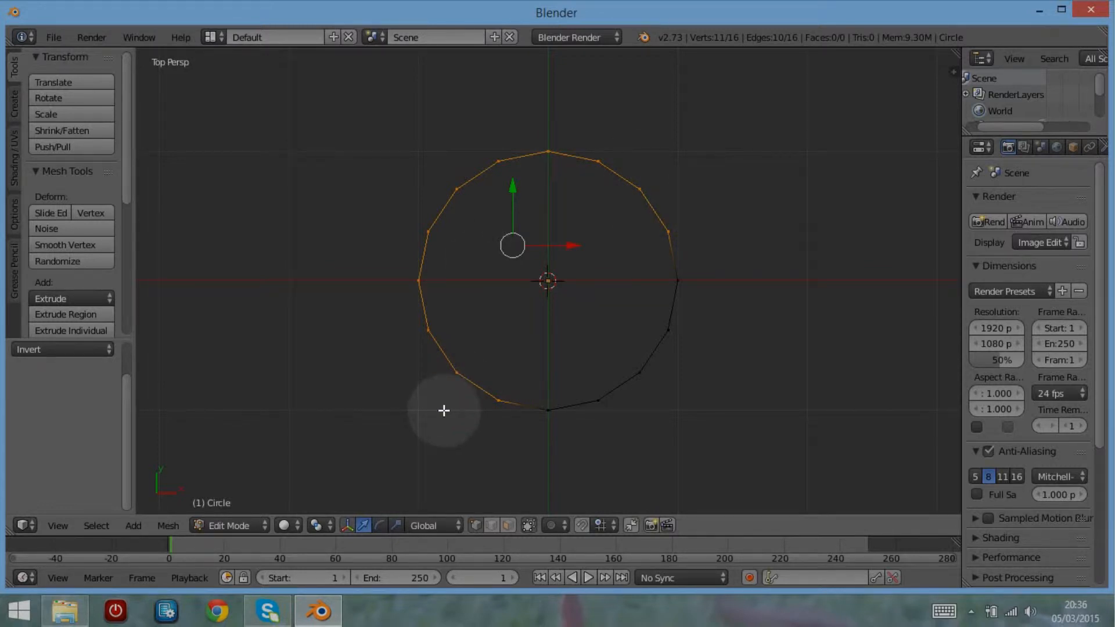
pyautogui.press('x')
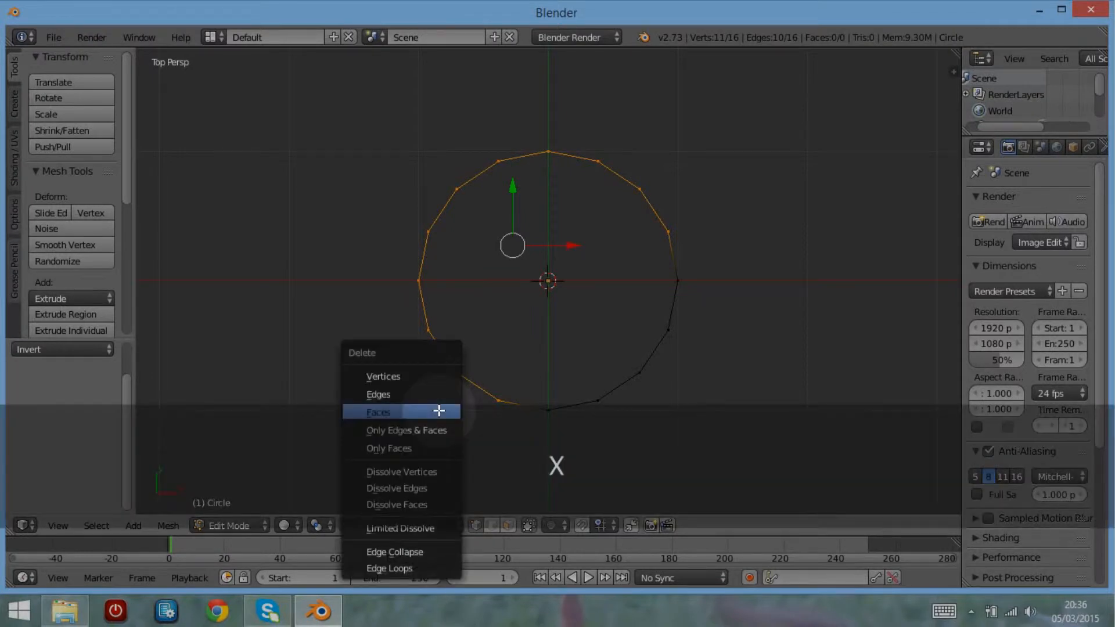
pyautogui.click(428, 376)
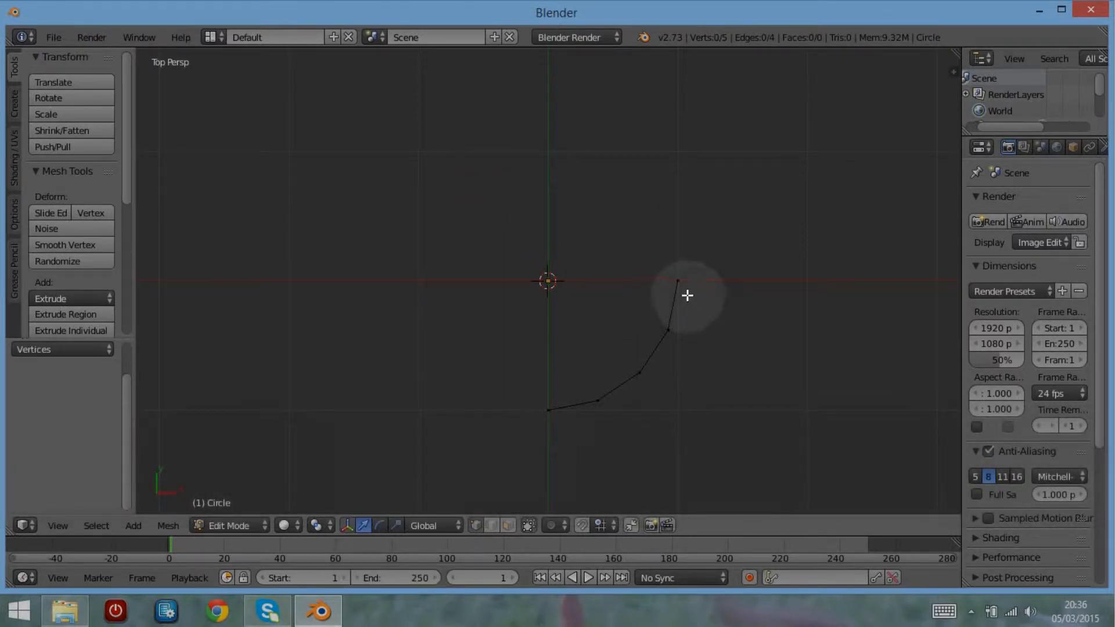
# Select the whole quarter arc and move it -2 units along the Y axis.
pyautogui.scroll(-6, 684, 295)
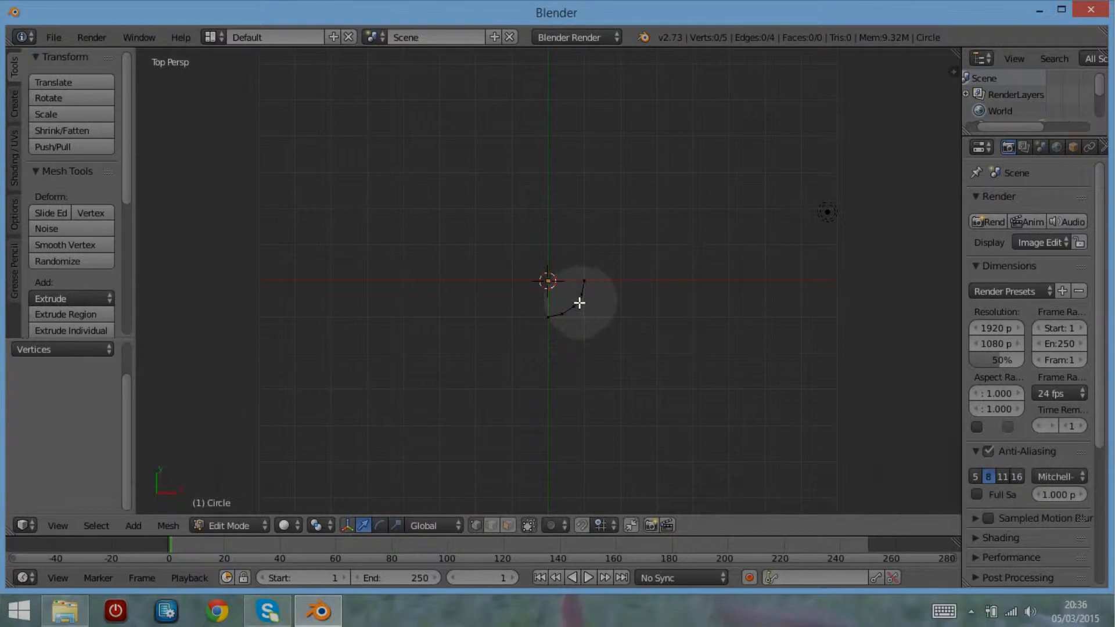
pyautogui.press('l')
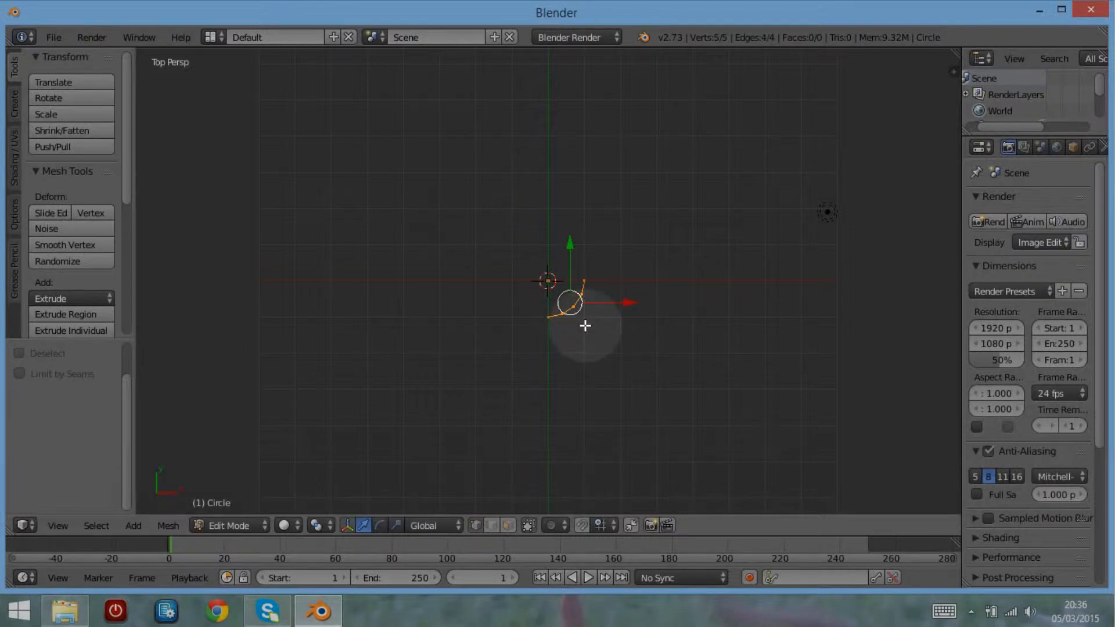
pyautogui.press('g')
pyautogui.press('y')
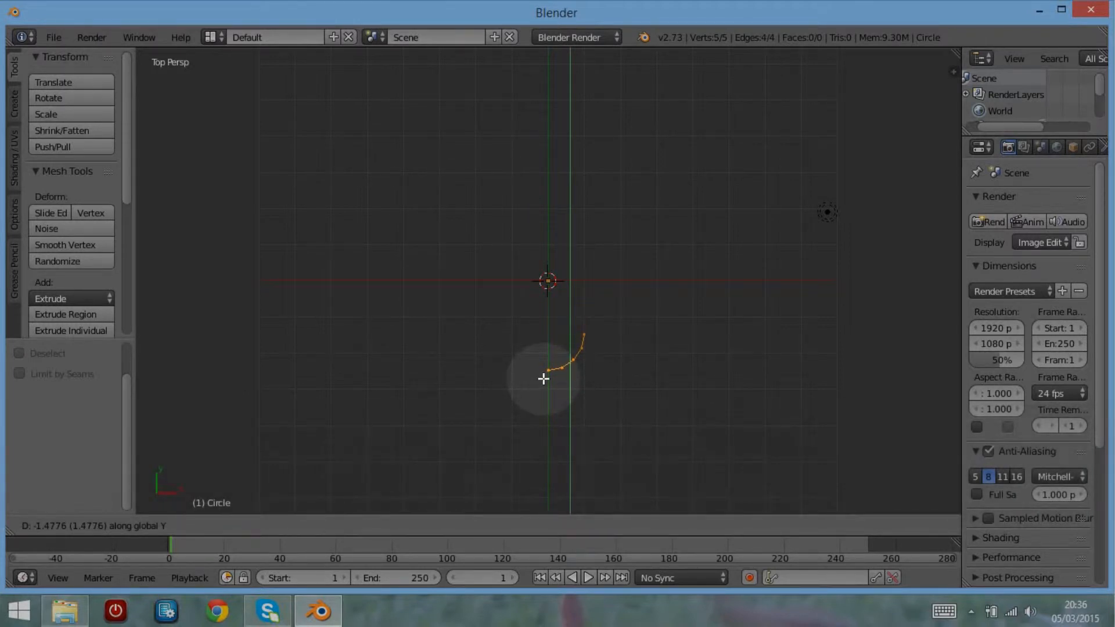
pyautogui.write('-2')
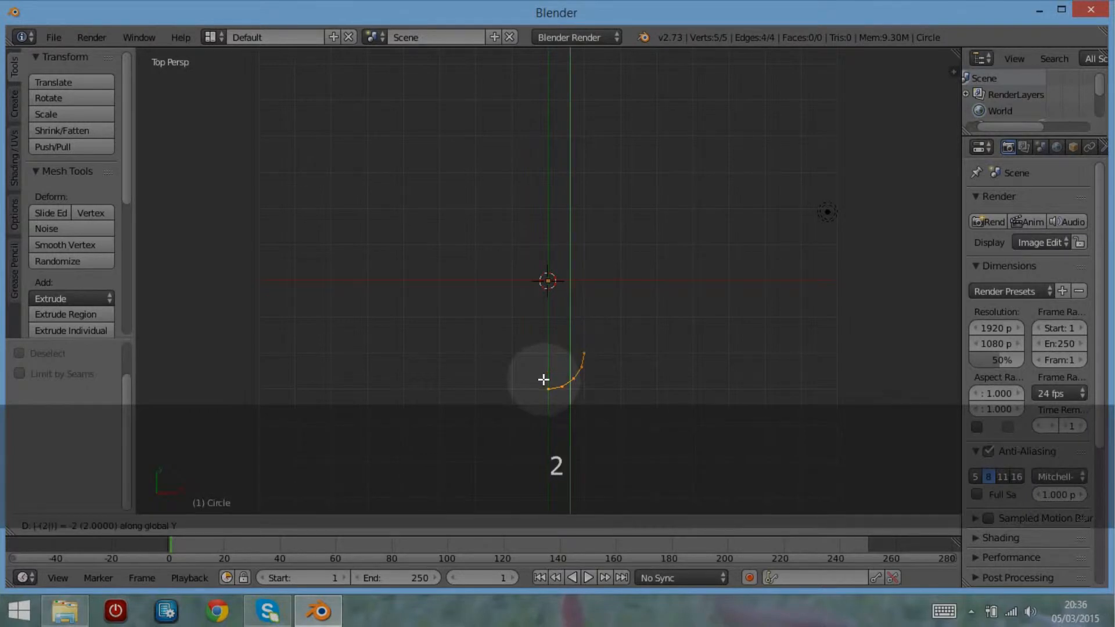
pyautogui.click(543, 379)
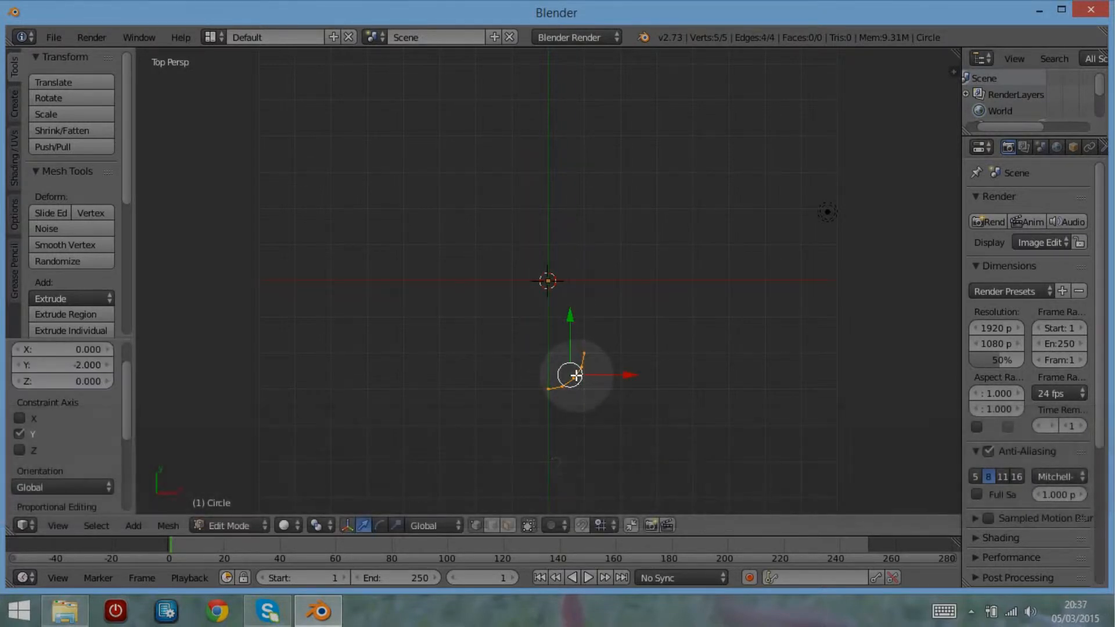
# Move the quarter arc 3 units along the X axis.
pyautogui.press('g')
pyautogui.write('x')
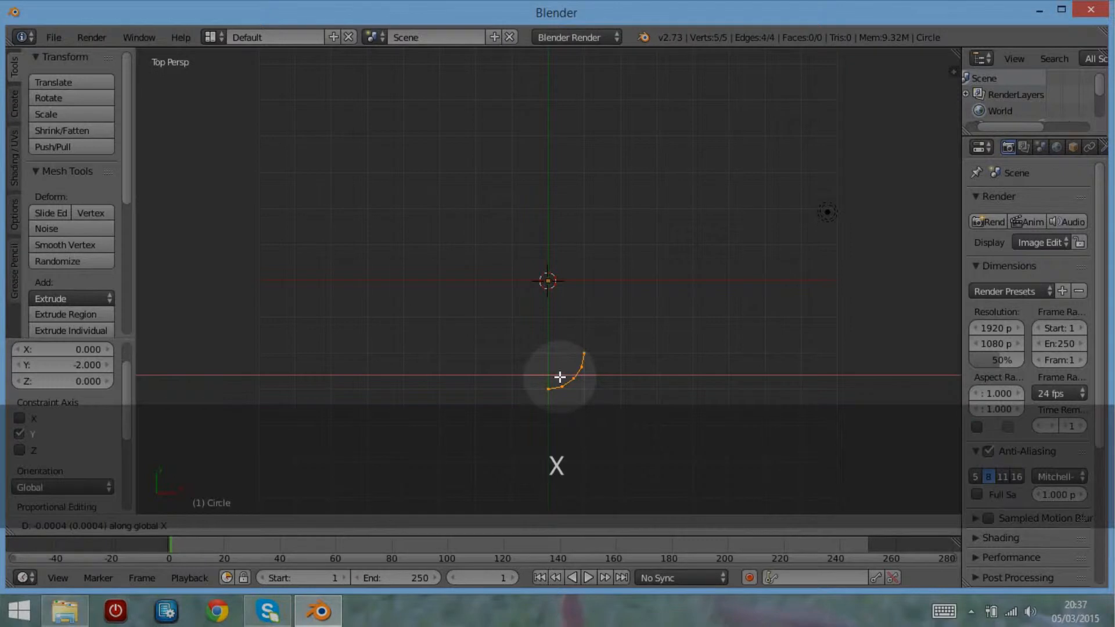
pyautogui.write('3')
pyautogui.click(559, 378)
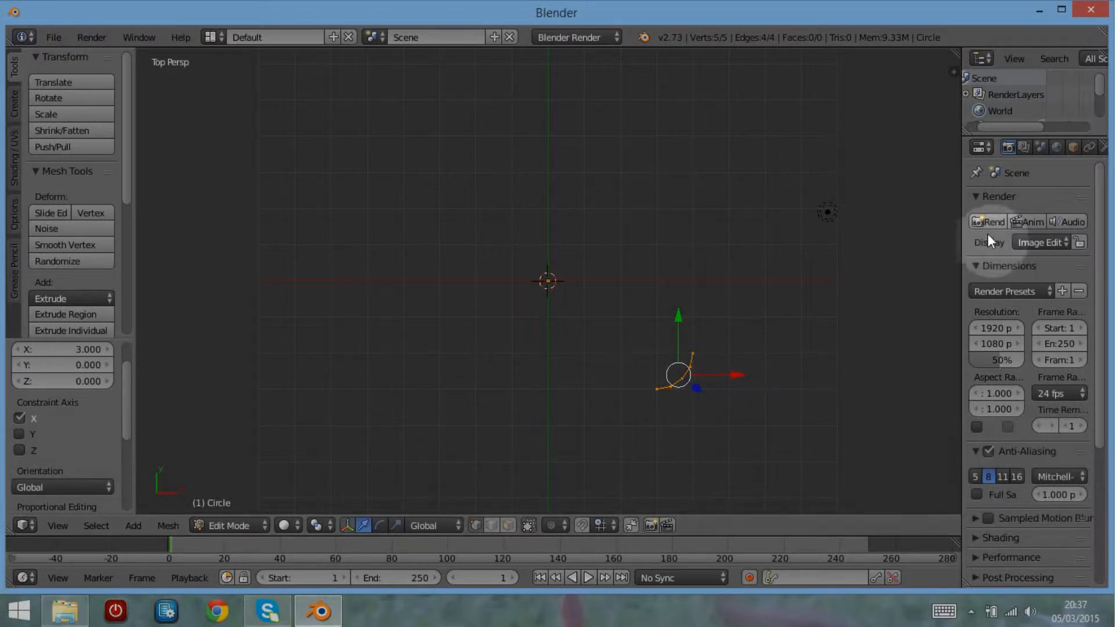
# Add a Mirror modifier to the circle object, mirroring on the X and Y axes with Clipping enabled.
pyautogui.scroll(-2, 1050, 152)
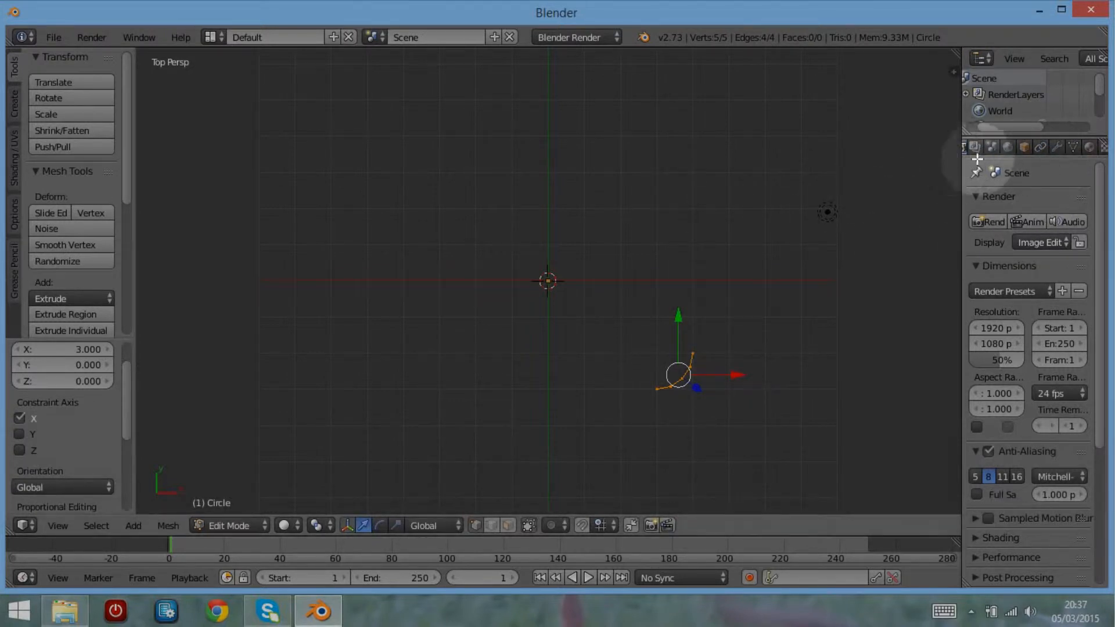
pyautogui.click(1044, 144)
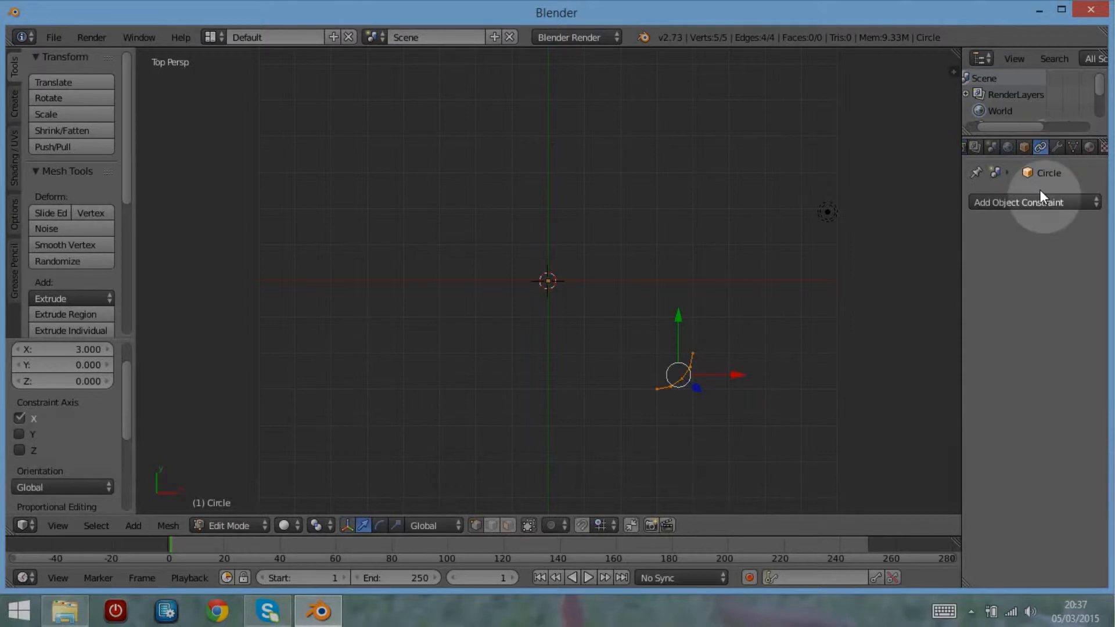
pyautogui.click(1057, 147)
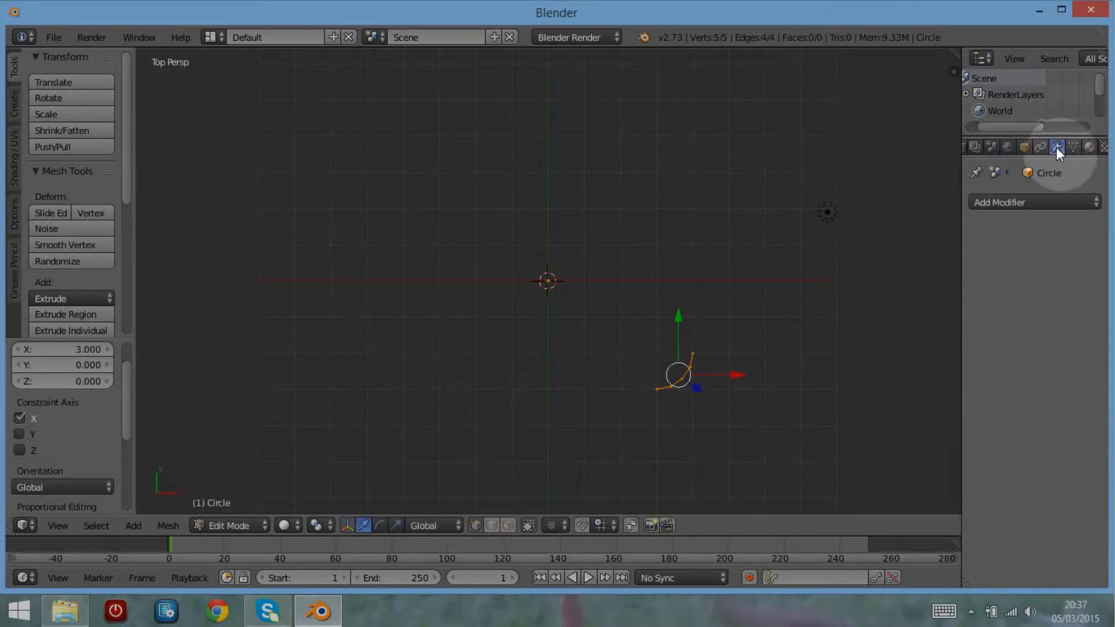
pyautogui.click(1036, 204)
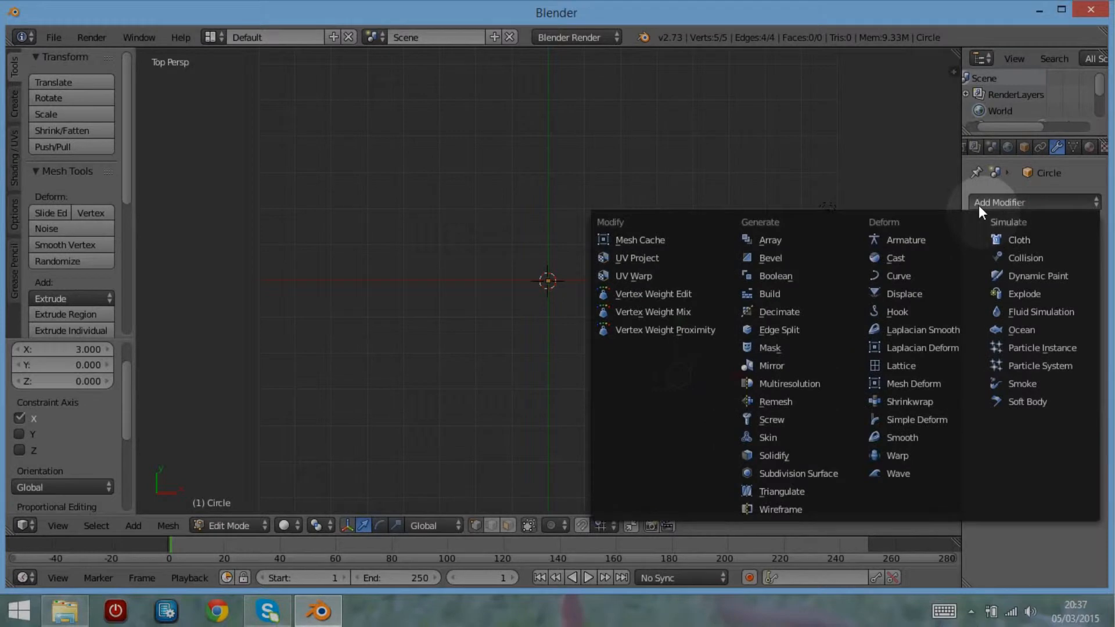
pyautogui.click(755, 365)
pyautogui.moveTo(961, 267); pyautogui.dragTo(841, 277)
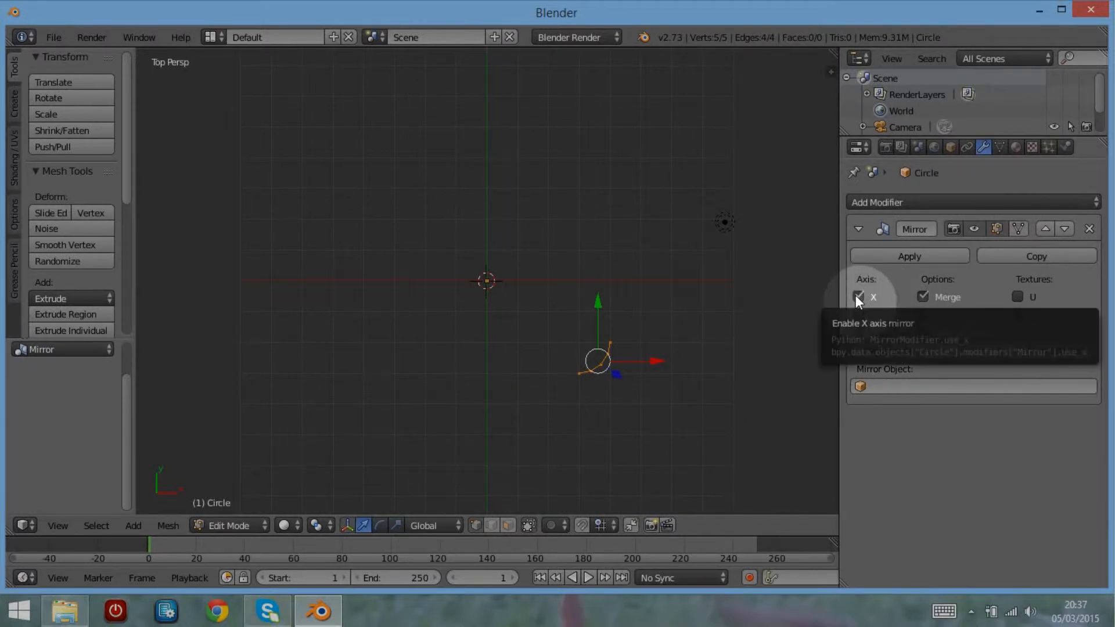
pyautogui.click(858, 314)
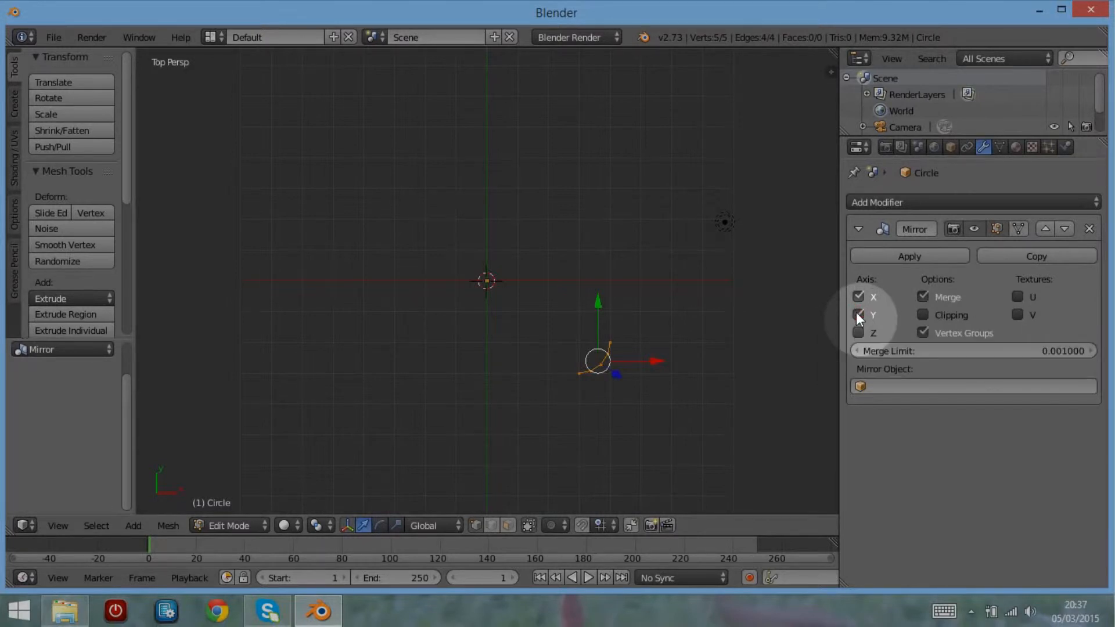
pyautogui.click(922, 315)
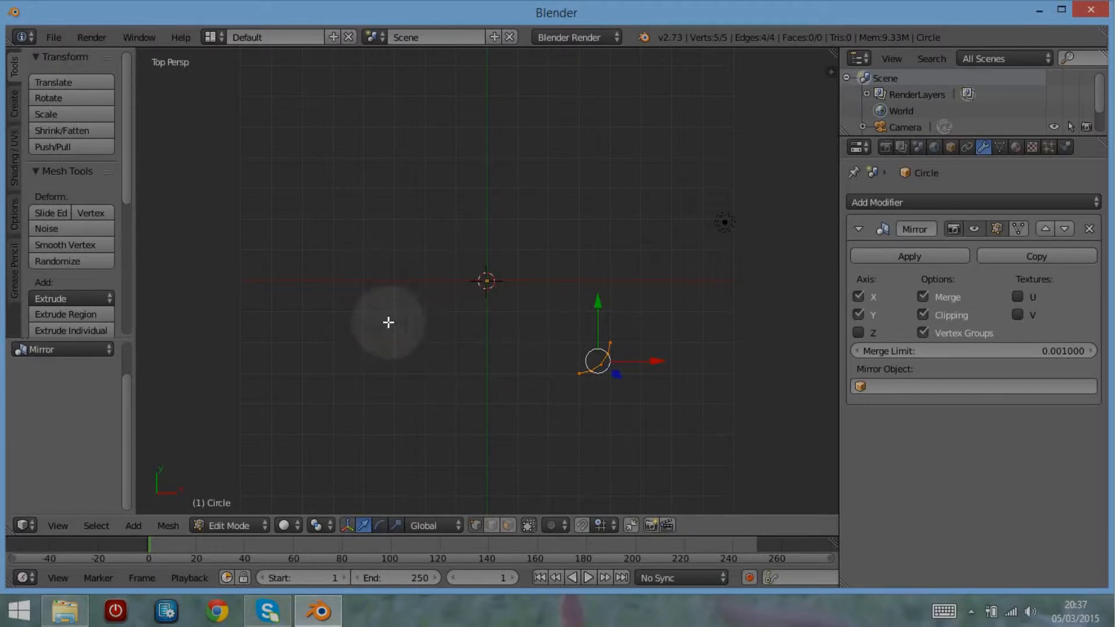
# Extrude the upper end vertex of the quarter arc about 2.34 units along Y until it snaps to the X axis.
pyautogui.rightClick(609, 342)
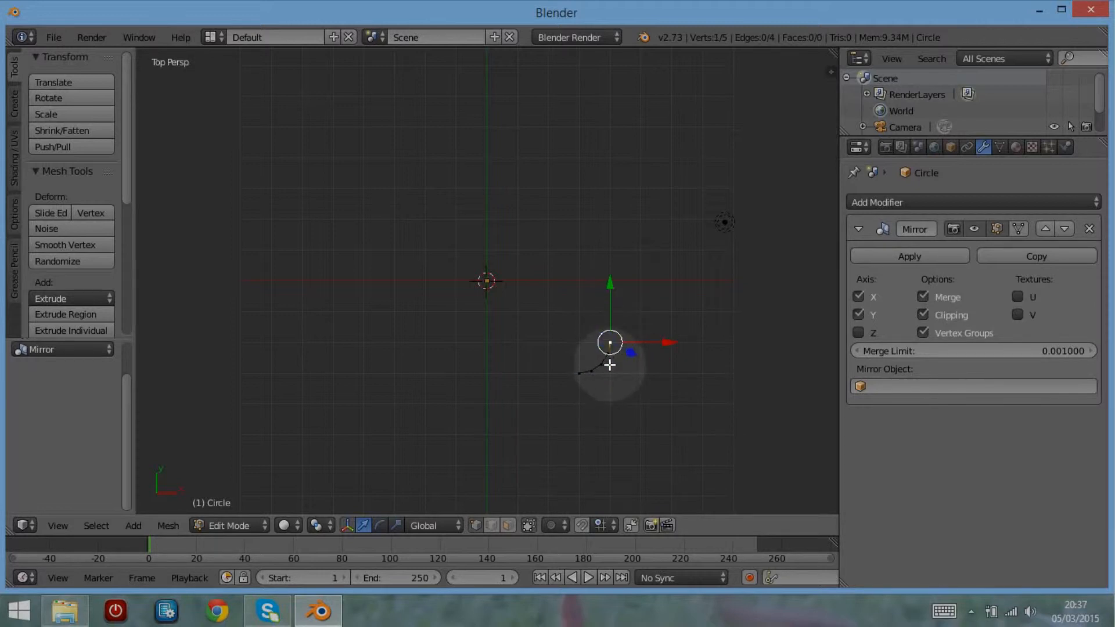
pyautogui.scroll(5, 615, 357)
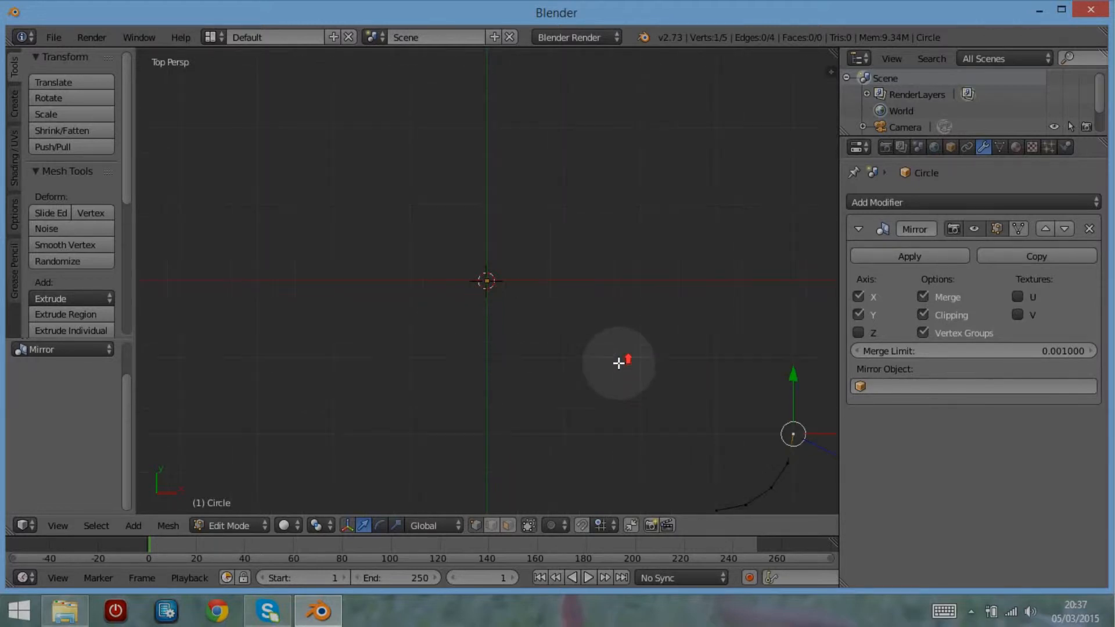
pyautogui.keyDown('shift'); pyautogui.moveTo(615, 374); pyautogui.dragTo(411, 147, button='middle'); pyautogui.keyUp('shift')
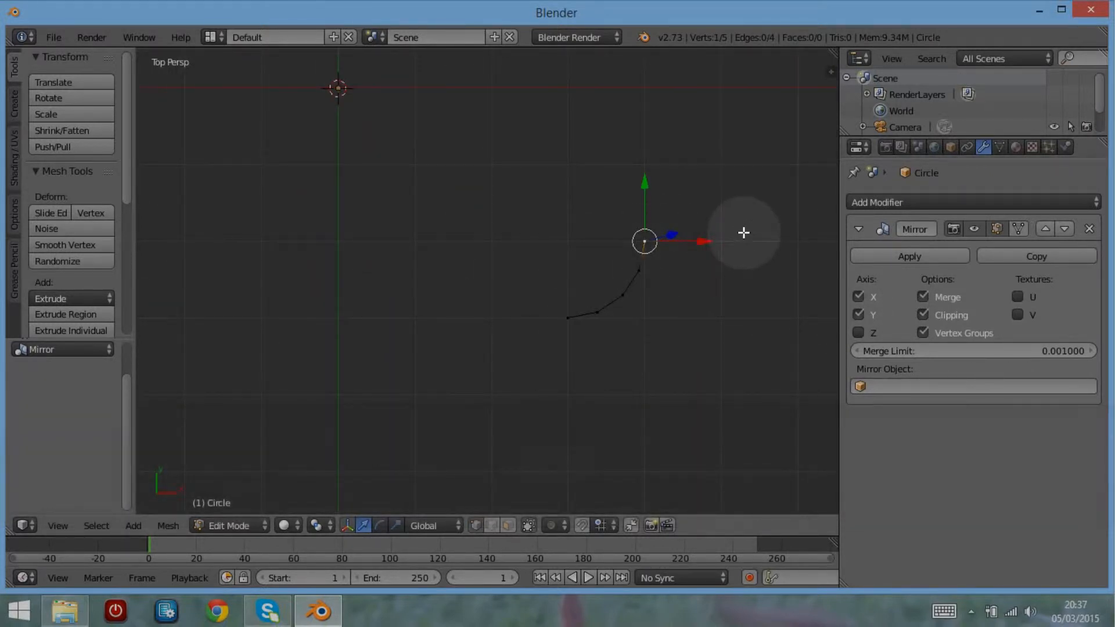
pyautogui.press('e')
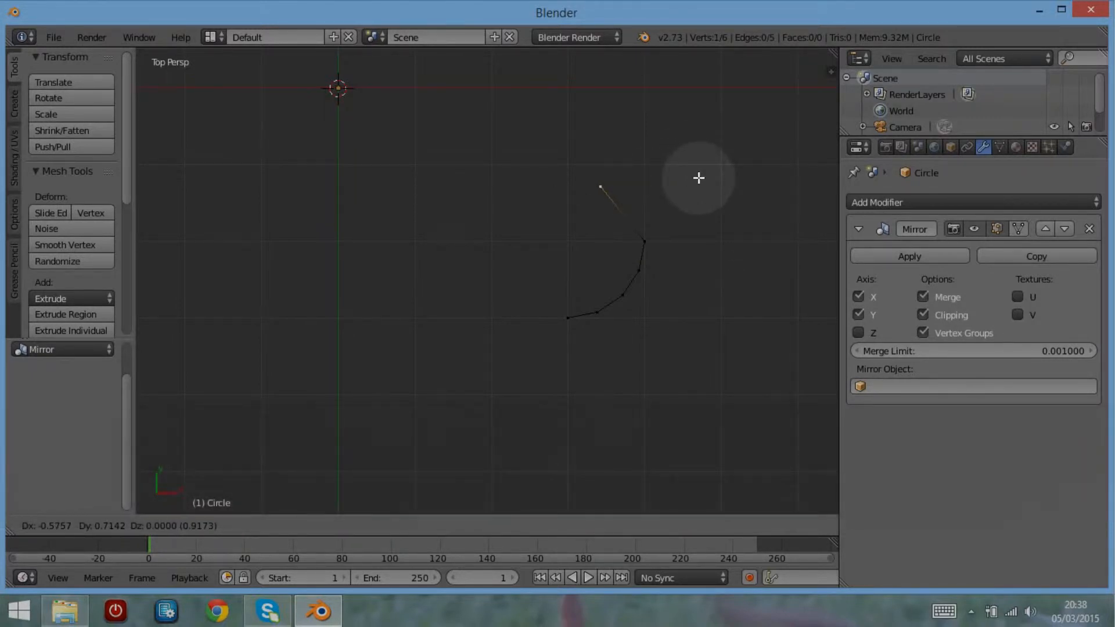
pyautogui.press('y')
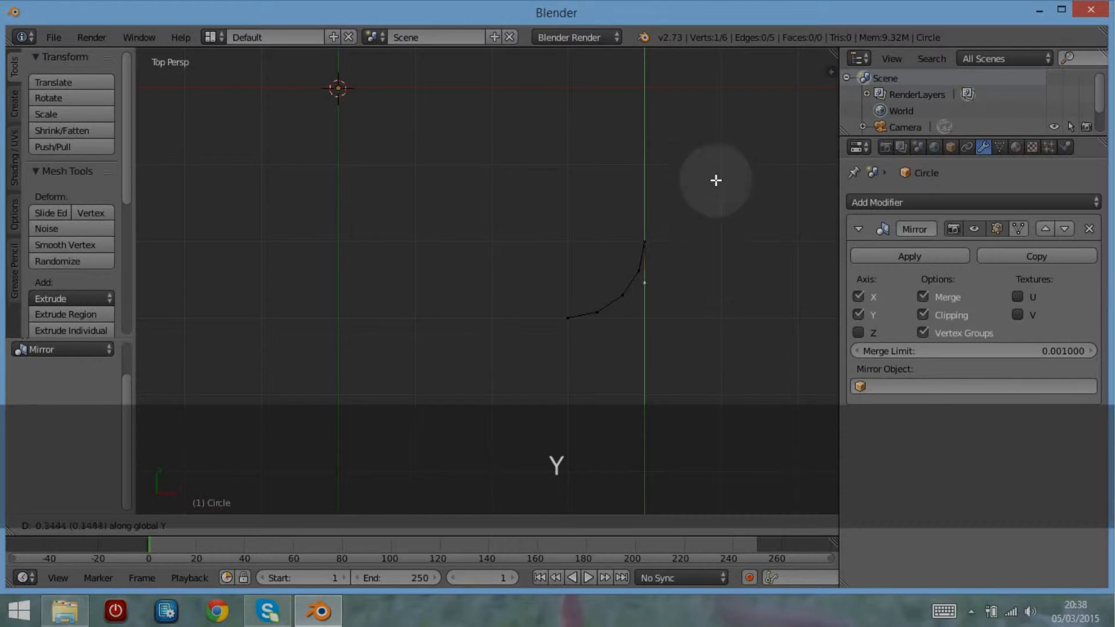
pyautogui.click(707, 60)
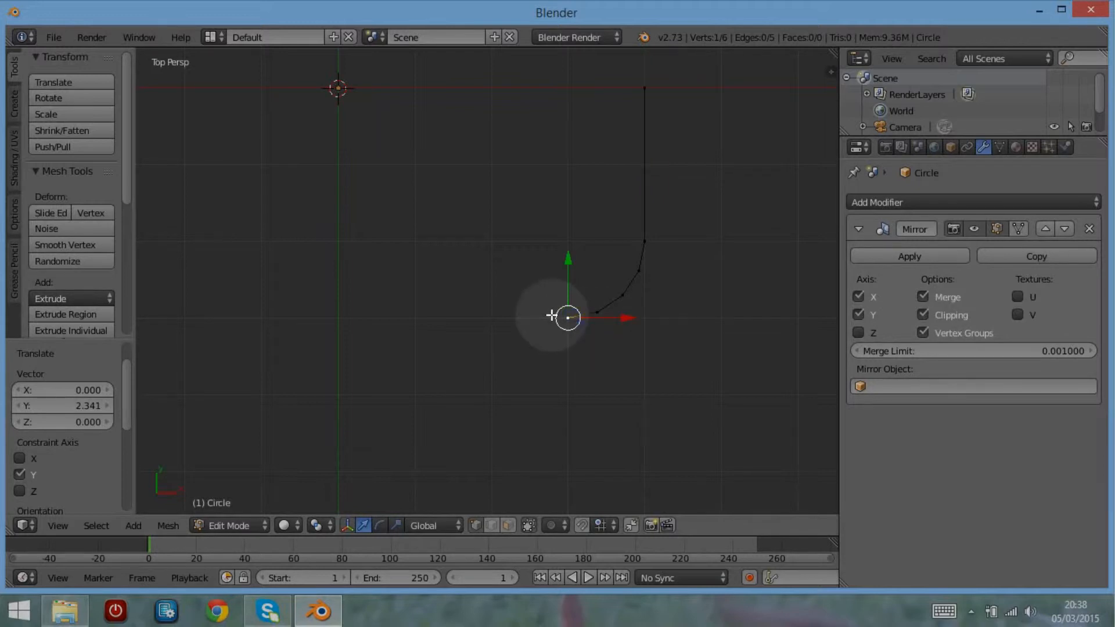
# Extrude the arc's lower end vertex about -3.81 units along X until it snaps to the Y axis.
pyautogui.press('e')
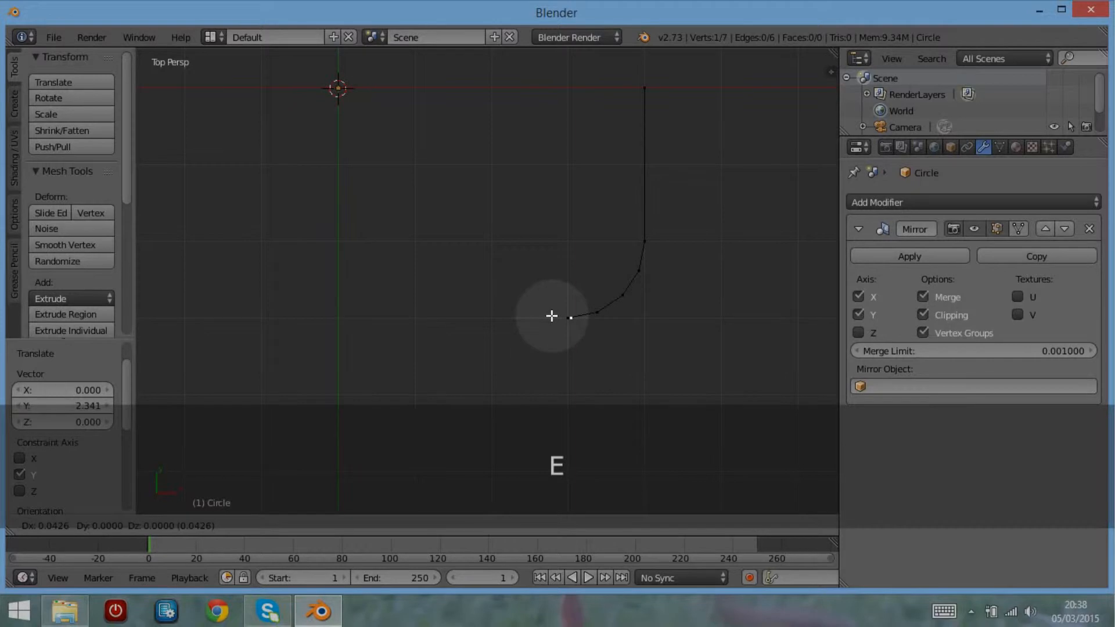
pyautogui.press('x')
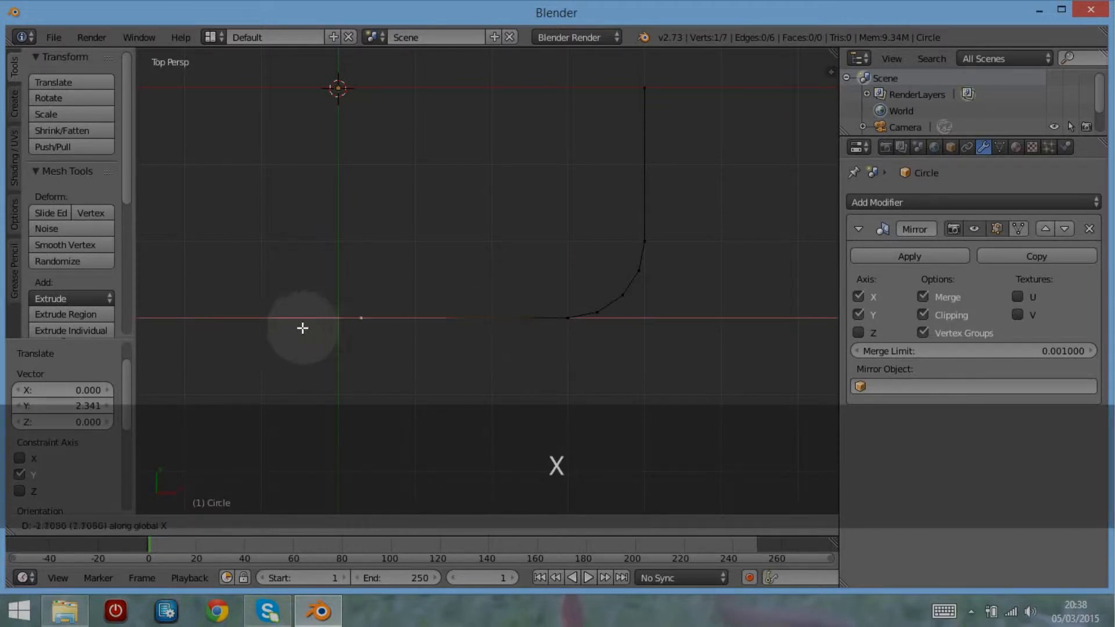
pyautogui.click(259, 322)
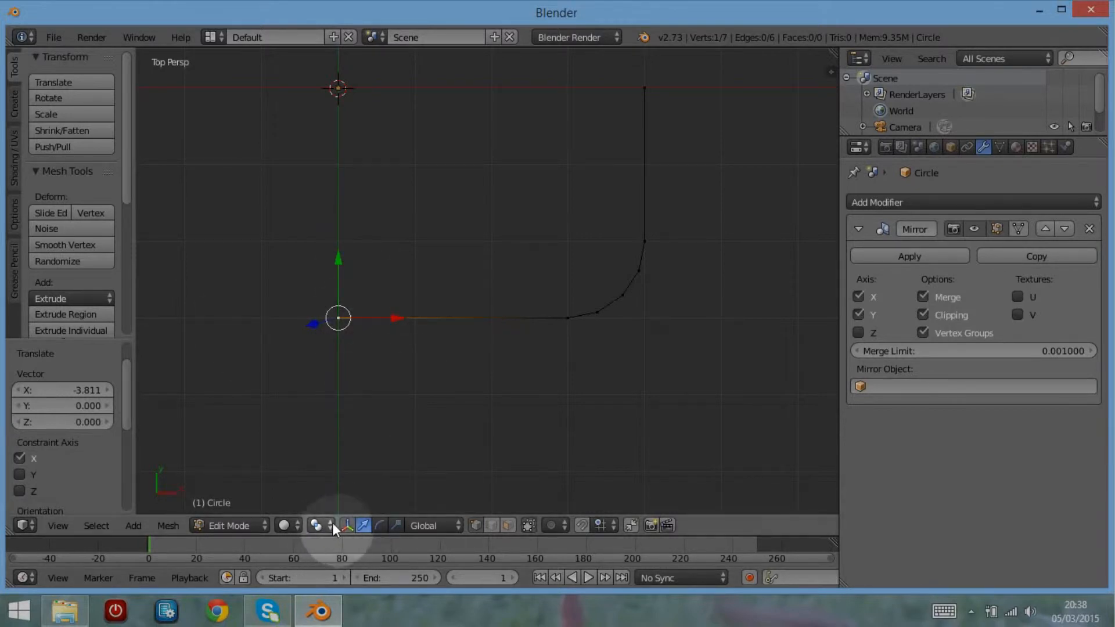
# Hide the transform manipulator, and extrude the whole outline inward by scaling the new edges to about 0.535.
pyautogui.click(349, 526)
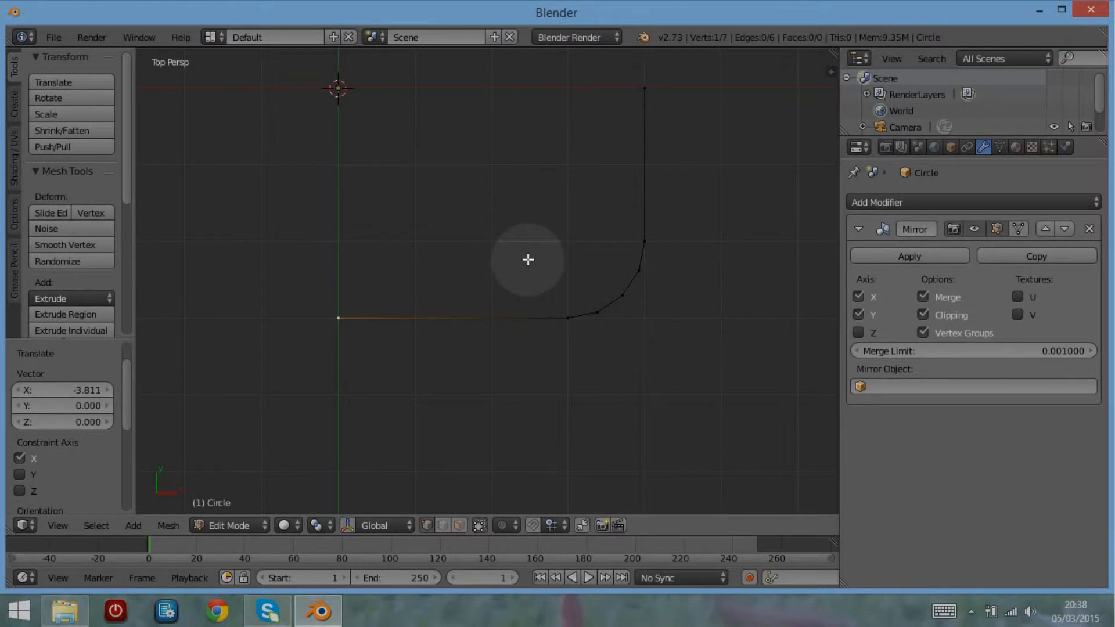
pyautogui.press('a')
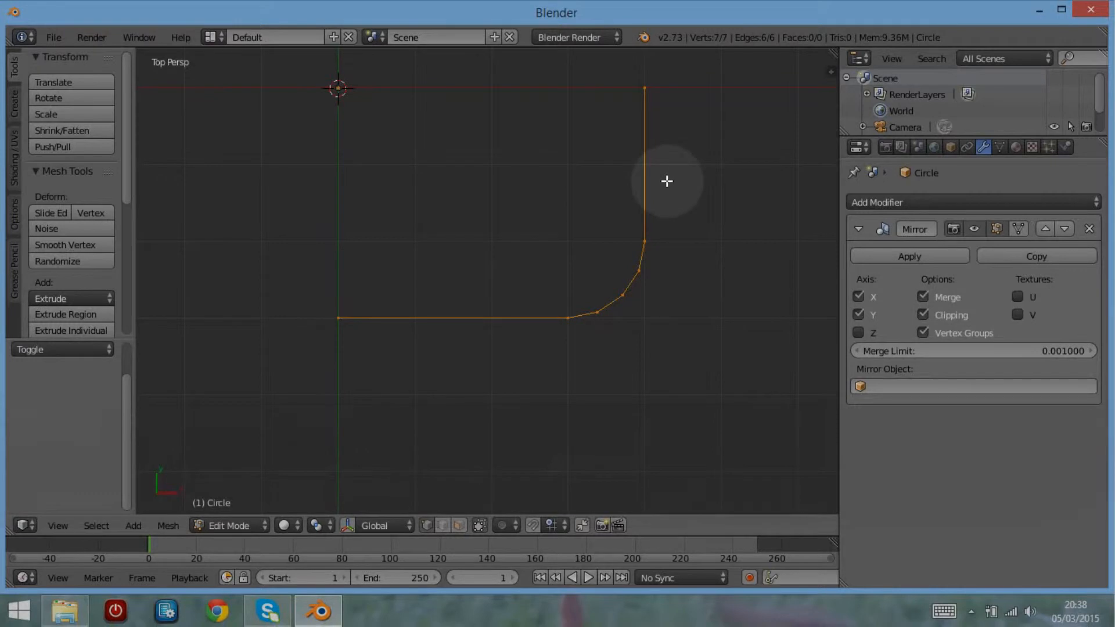
pyautogui.press('e')
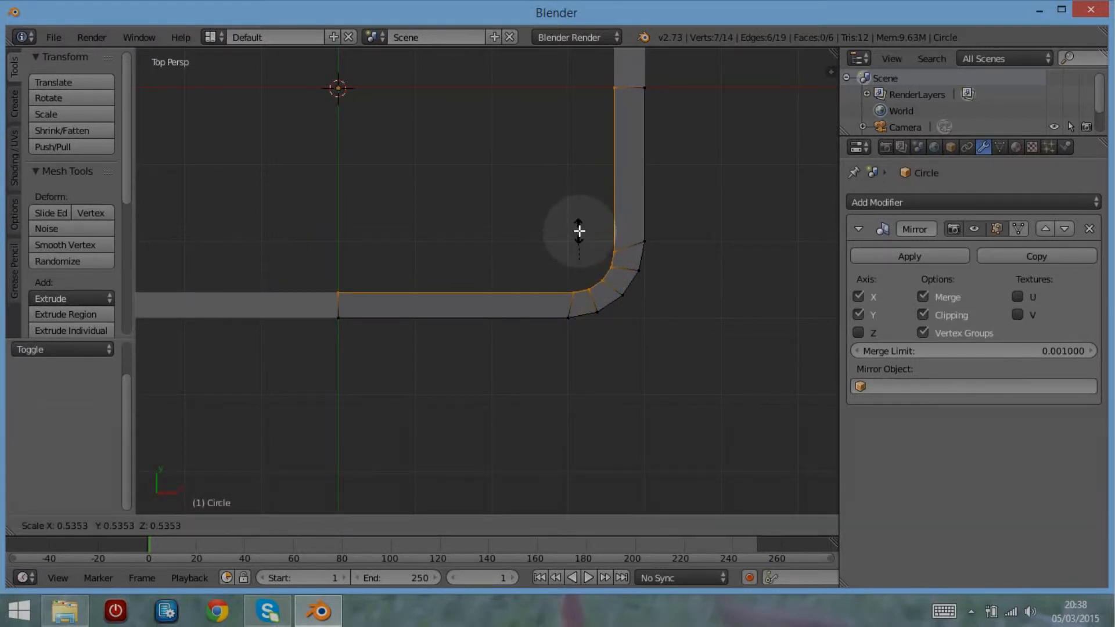
pyautogui.click(578, 231)
pyautogui.scroll(-5, 583, 226)
pyautogui.scroll(2, 476, 203)
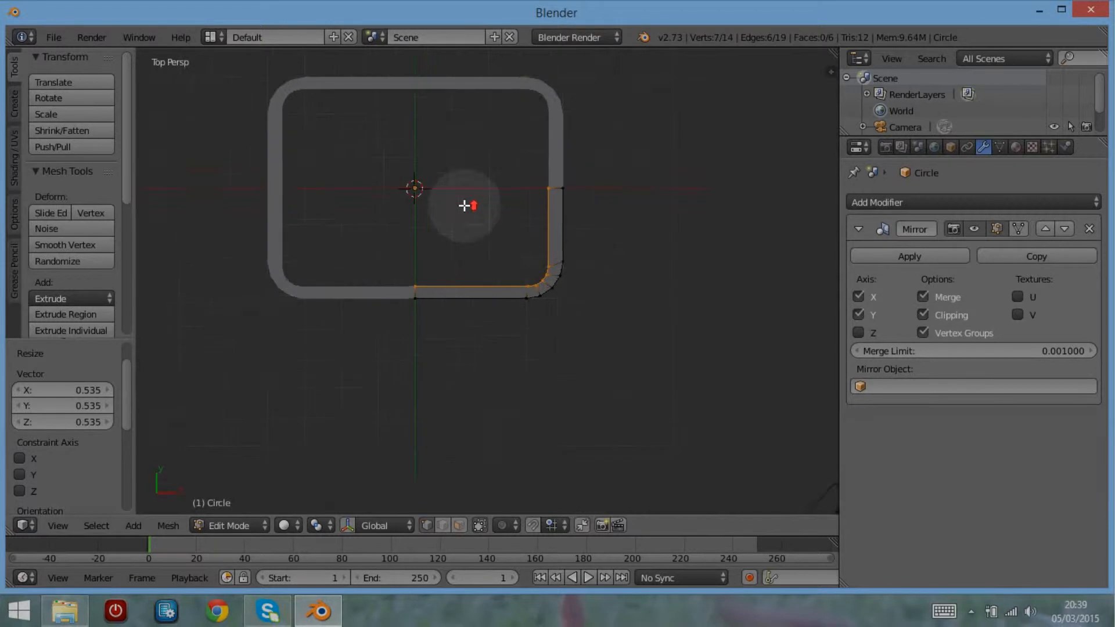
pyautogui.scroll(1, 578, 229)
pyautogui.scroll(-2, 538, 180)
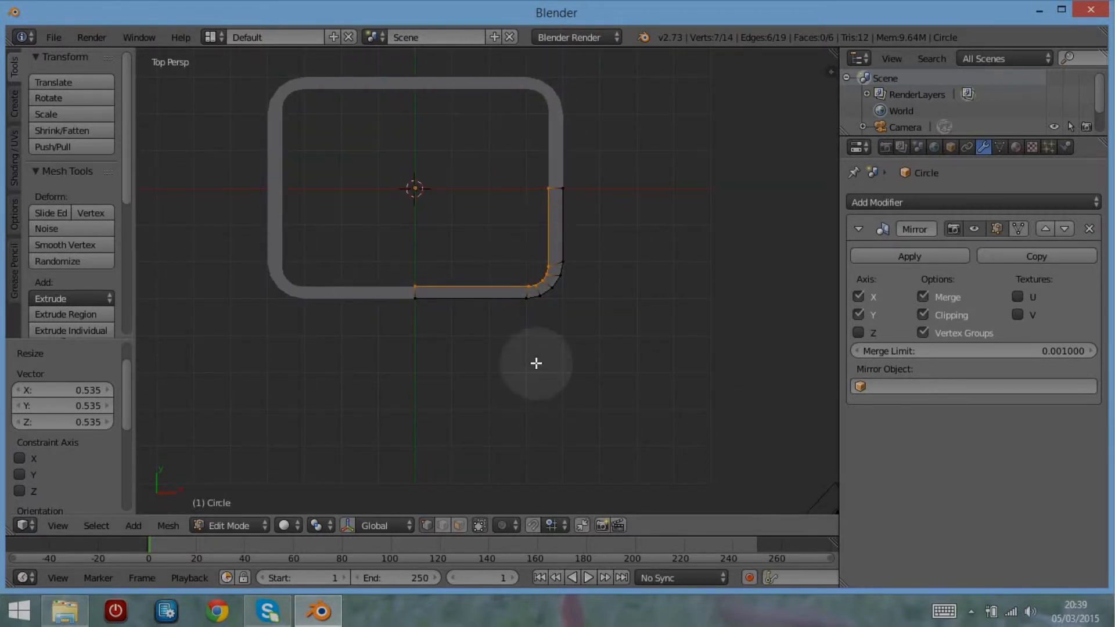
# Extrude the straight inner edge beside the rounded corner about -0.52 units along X.
pyautogui.scroll(2, 567, 348)
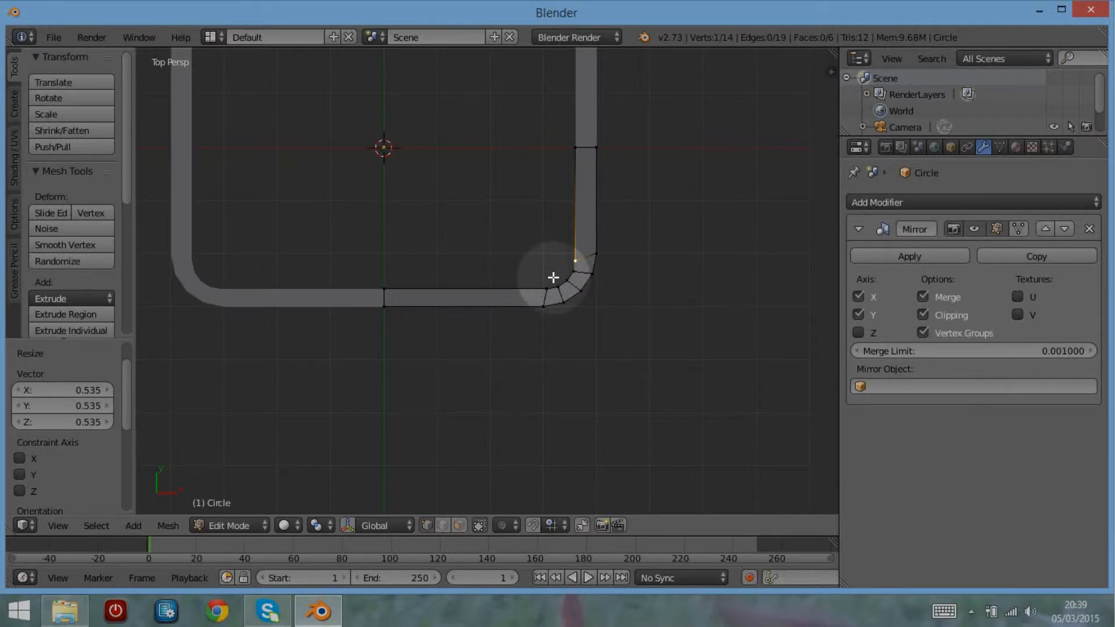
pyautogui.keyDown('shift'); pyautogui.rightClick(574, 145); pyautogui.keyUp('shift')
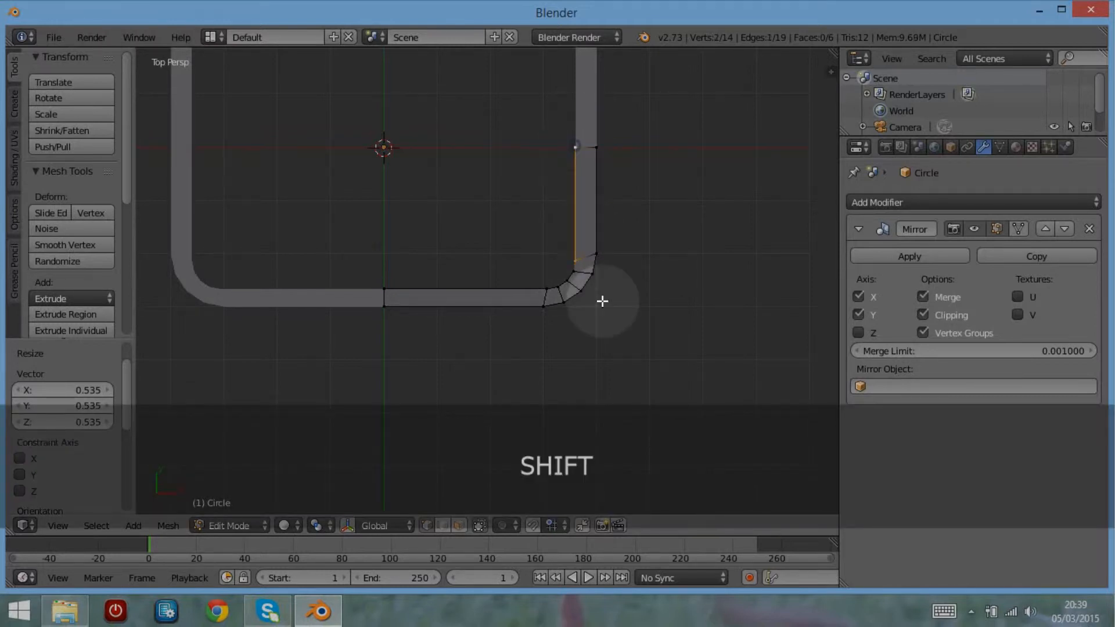
pyautogui.keyDown('shift'); pyautogui.rightClick(569, 269); pyautogui.keyUp('shift')
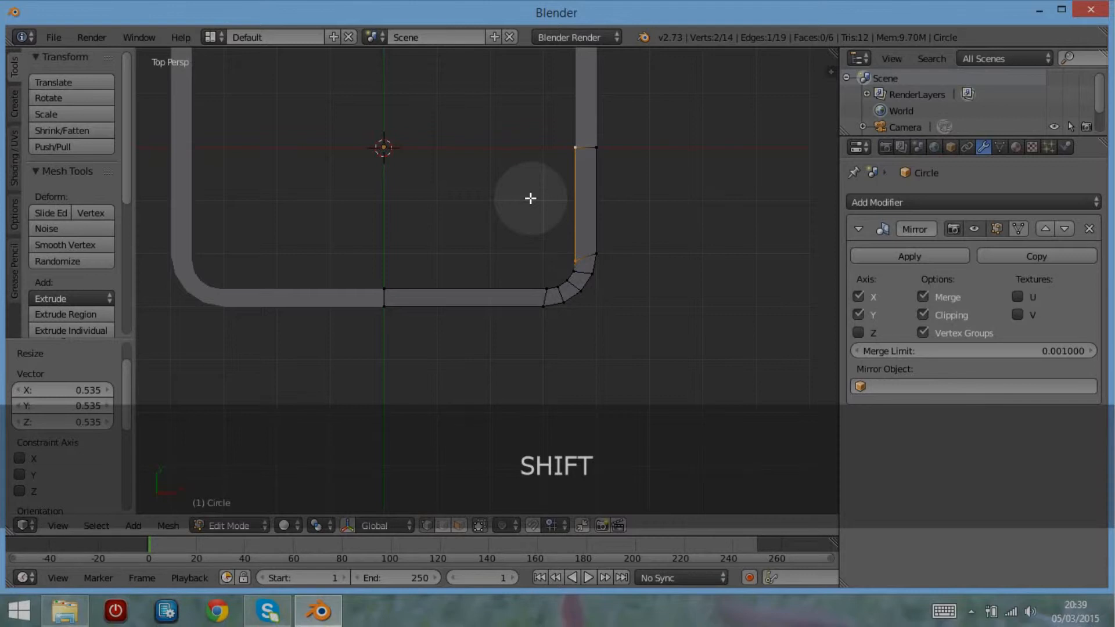
pyautogui.press('e')
pyautogui.press('x')
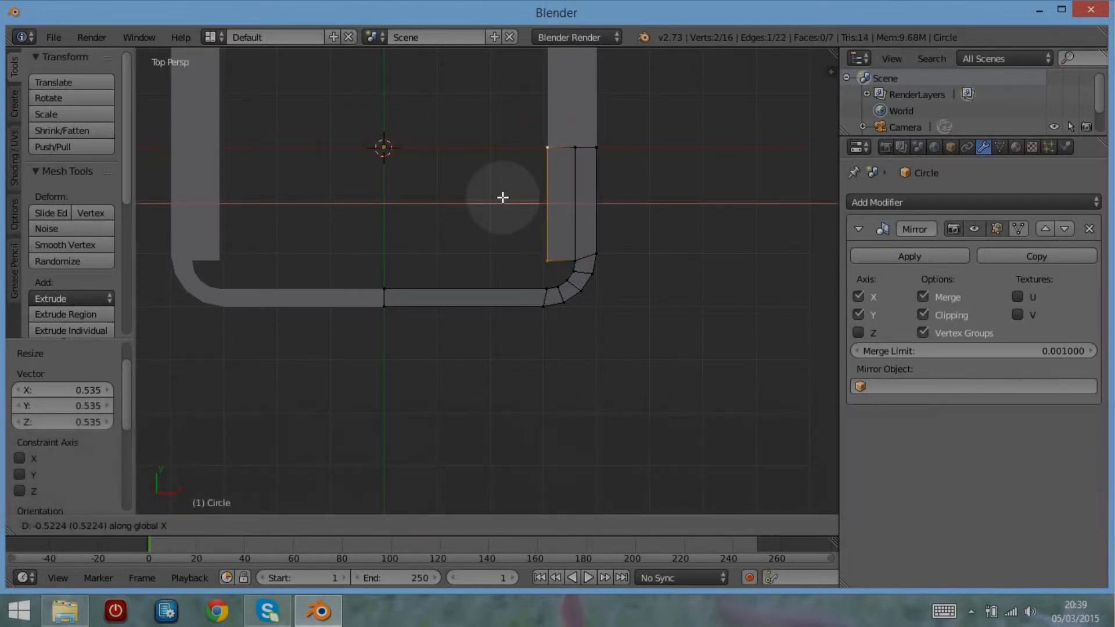
pyautogui.click(502, 197)
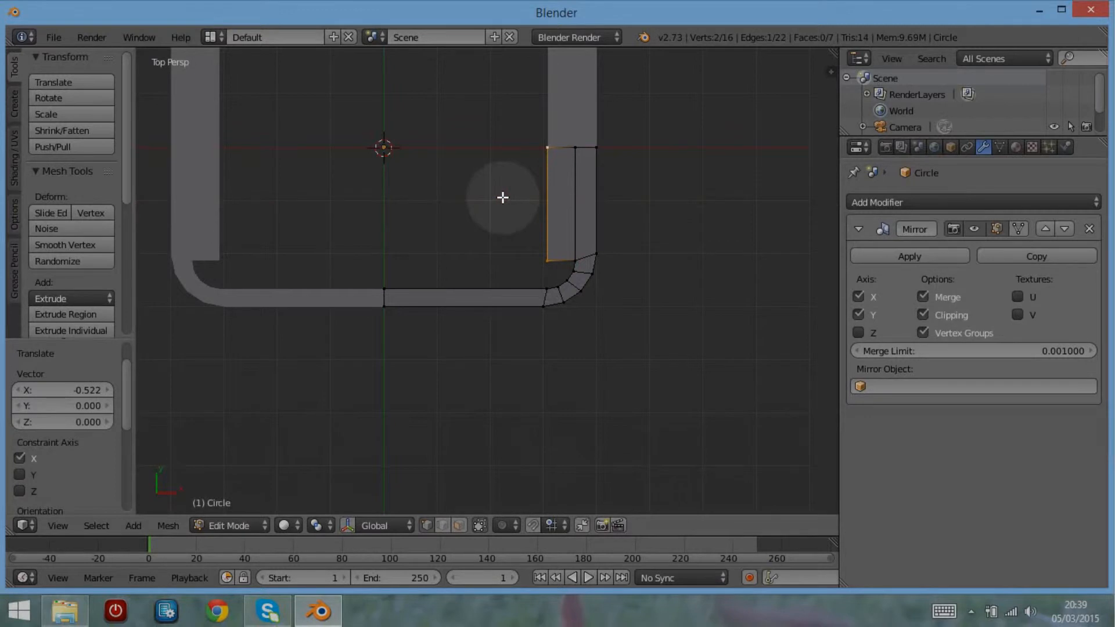
# Extrude the new vertical edge again along X by about -4.57 units so it snaps to the Y-axis mirror line.
pyautogui.press('e')
pyautogui.press('x')
pyautogui.click(261, 232)
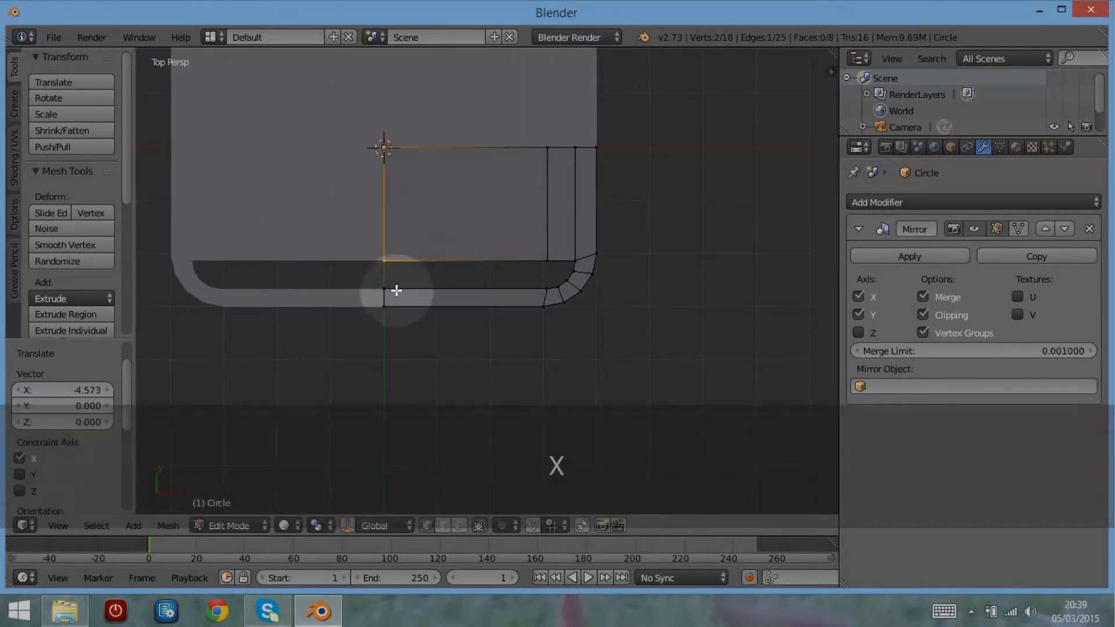
# Fill the gap between the central face and the lower border strip with an edge on the Y axis and a four-vertex face.
pyautogui.rightClick(384, 288)
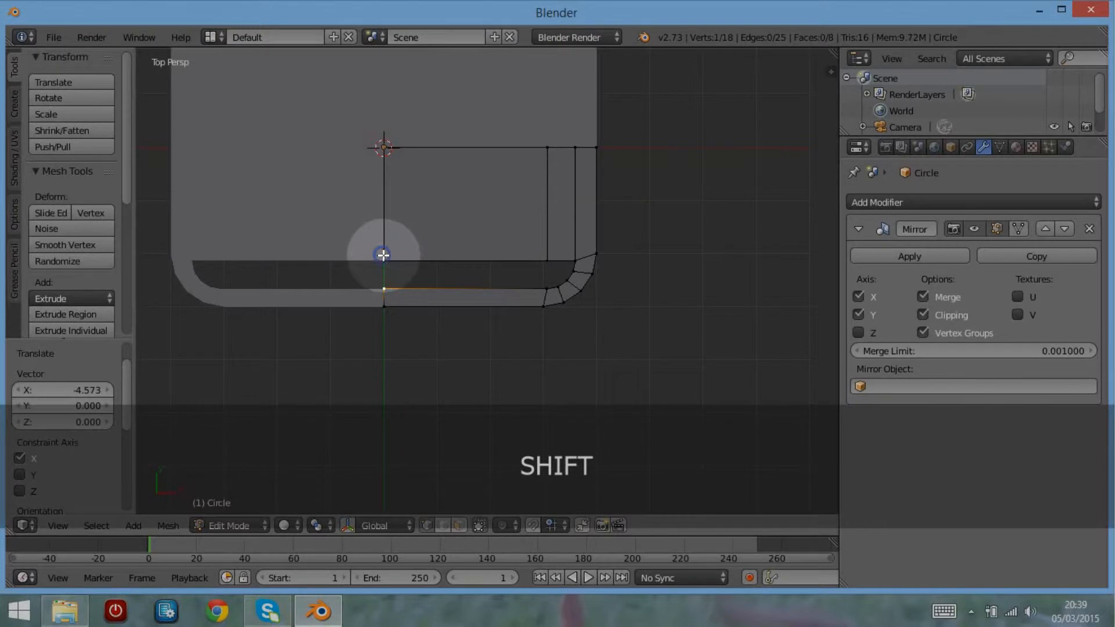
pyautogui.keyDown('shift'); pyautogui.rightClick(382, 256); pyautogui.keyUp('shift')
pyautogui.press('f')
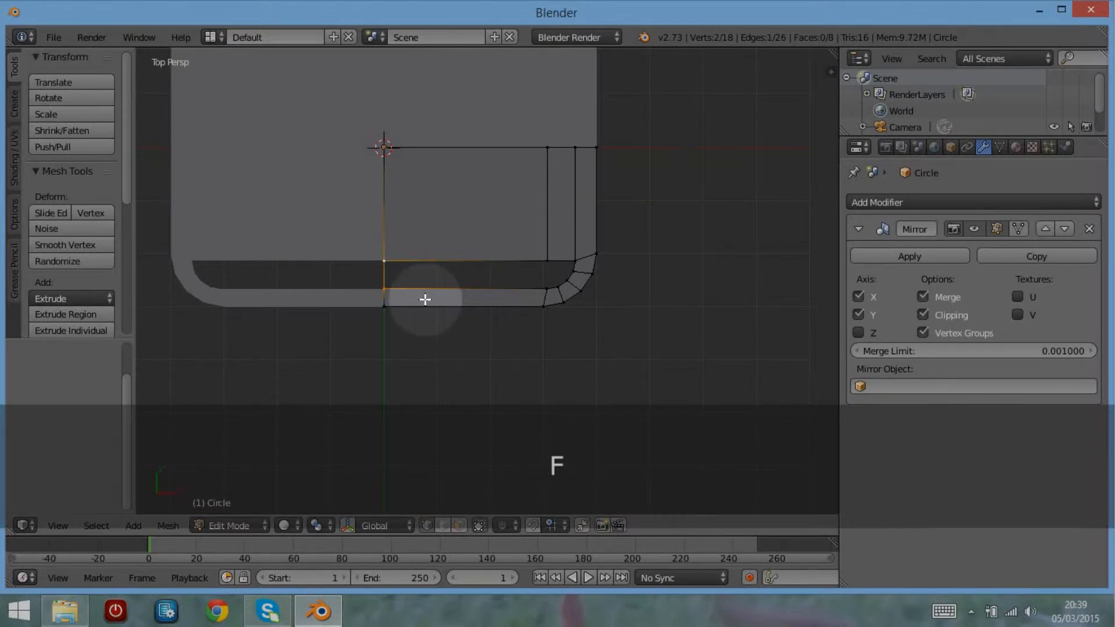
pyautogui.keyDown('shift'); pyautogui.rightClick(547, 288); pyautogui.keyUp('shift')
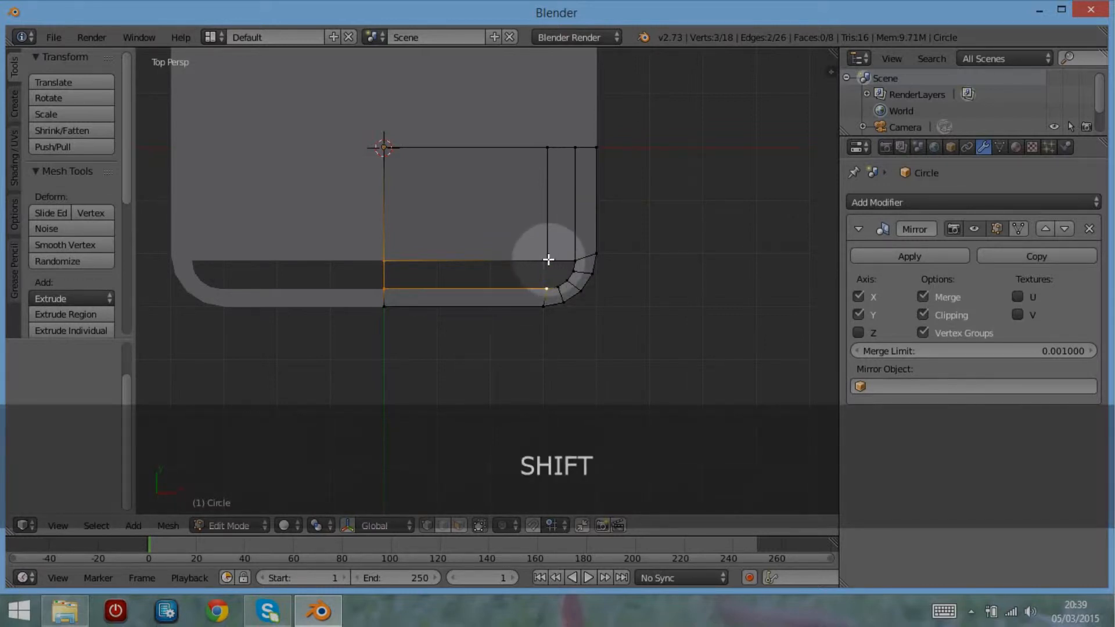
pyautogui.keyDown('shift'); pyautogui.rightClick(548, 260); pyautogui.keyUp('shift')
pyautogui.press('f')
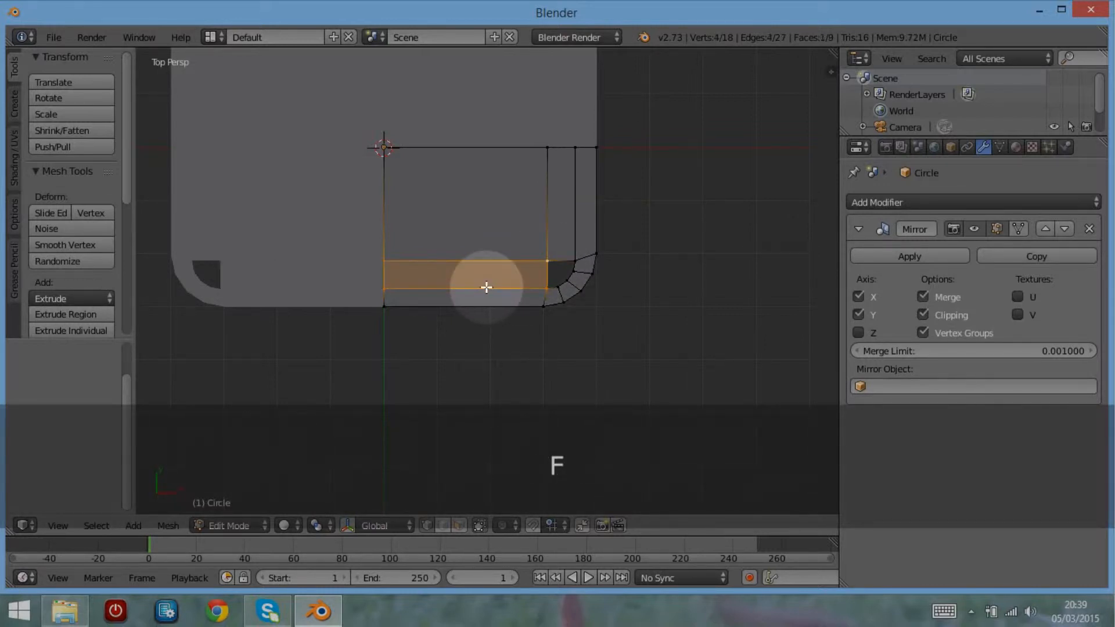
# Fill the lower half of the corner gap with a face from three inner arc vertices and the central face's corner vertex.
pyautogui.rightClick(551, 287)
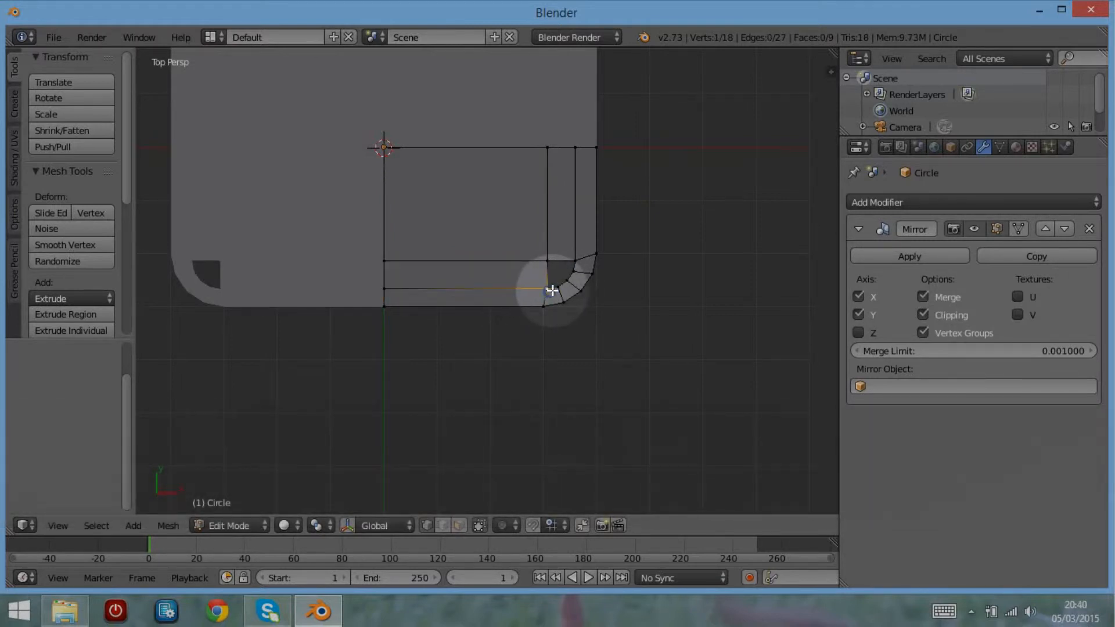
pyautogui.keyDown('shift'); pyautogui.rightClick(561, 289); pyautogui.keyUp('shift')
pyautogui.keyDown('shift'); pyautogui.rightClick(565, 279); pyautogui.keyUp('shift')
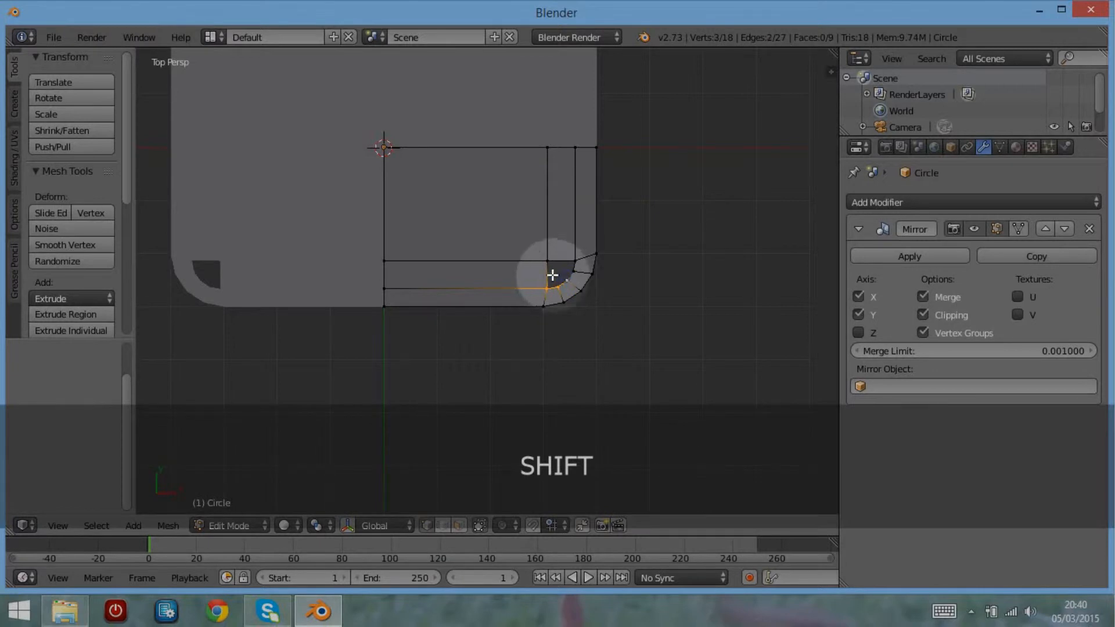
pyautogui.keyDown('shift'); pyautogui.rightClick(545, 263); pyautogui.keyUp('shift')
pyautogui.press('f')
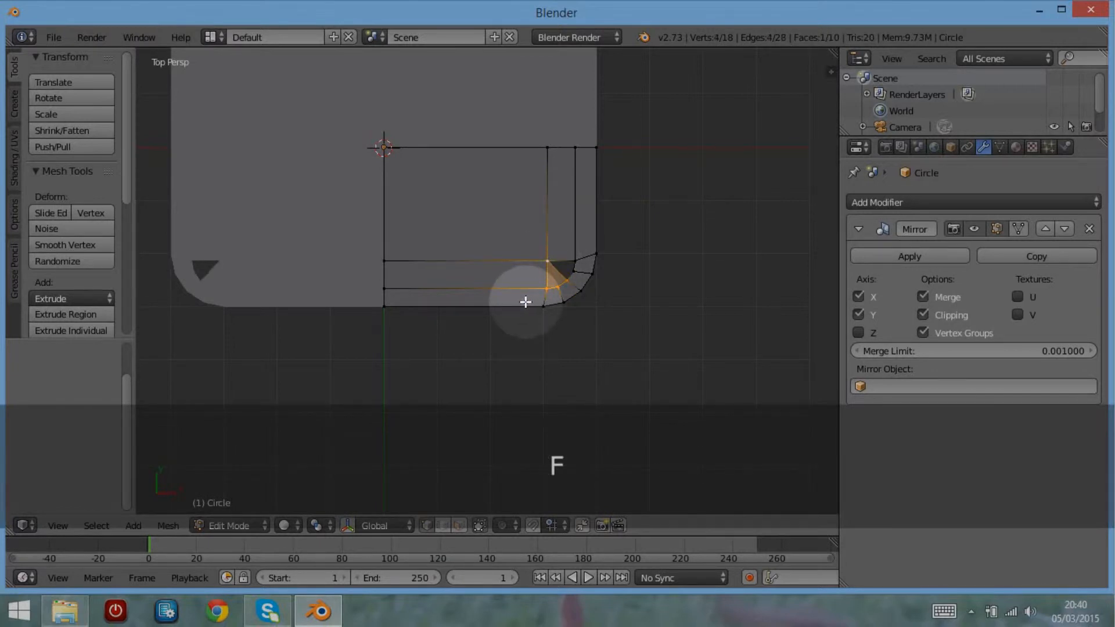
# Fill the remaining corner gap with a face between the upper inner arc vertices and the central face's corner vertex.
pyautogui.rightClick(566, 279)
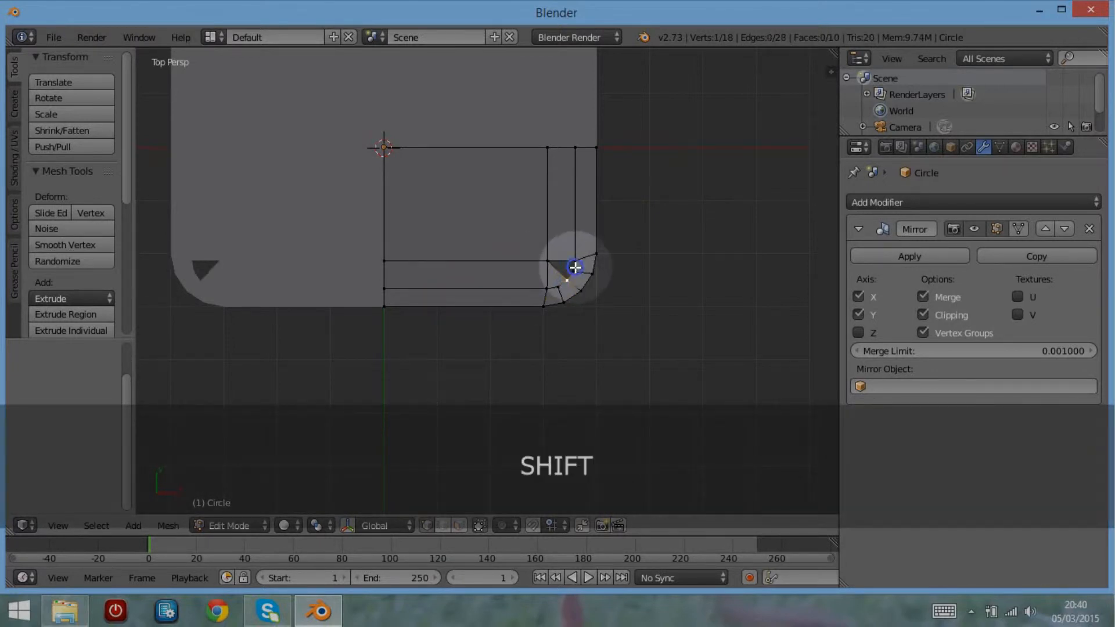
pyautogui.keyDown('shift'); pyautogui.rightClick(573, 259); pyautogui.keyUp('shift')
pyautogui.keyDown('shift'); pyautogui.rightClick(546, 262); pyautogui.keyUp('shift')
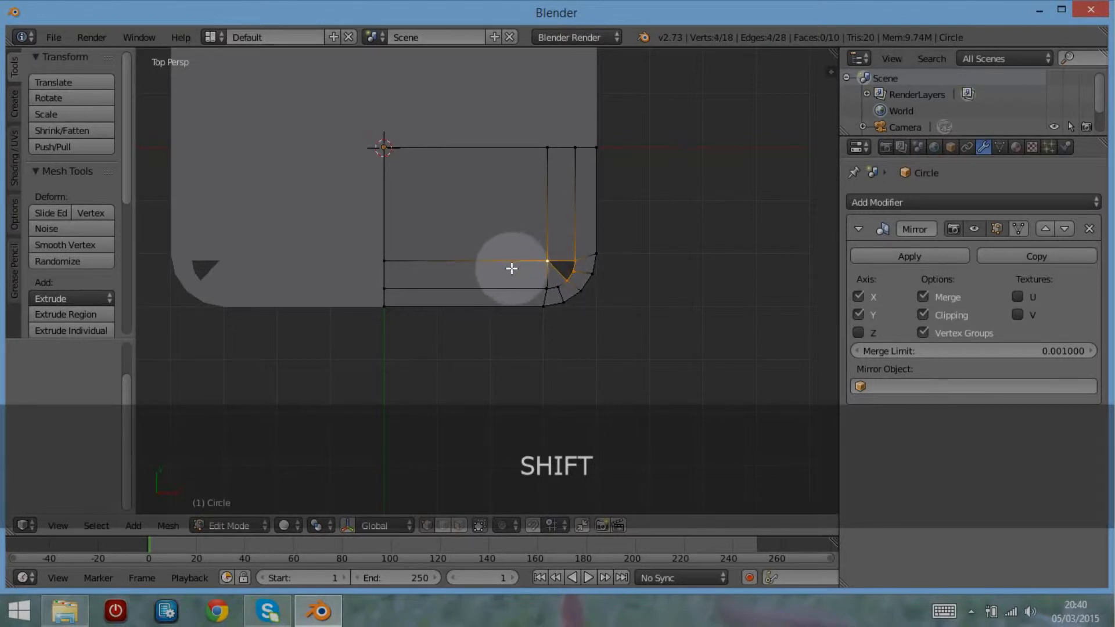
pyautogui.press('f')
pyautogui.scroll(-3, 510, 270)
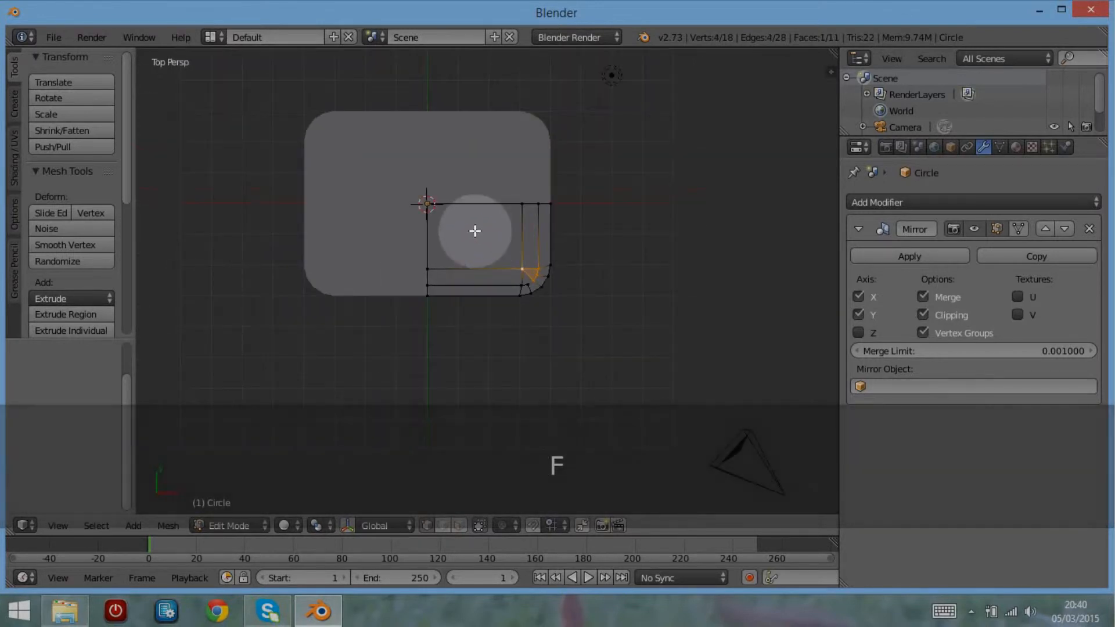
pyautogui.moveTo(474, 245); pyautogui.dragTo(503, 275, button='middle')
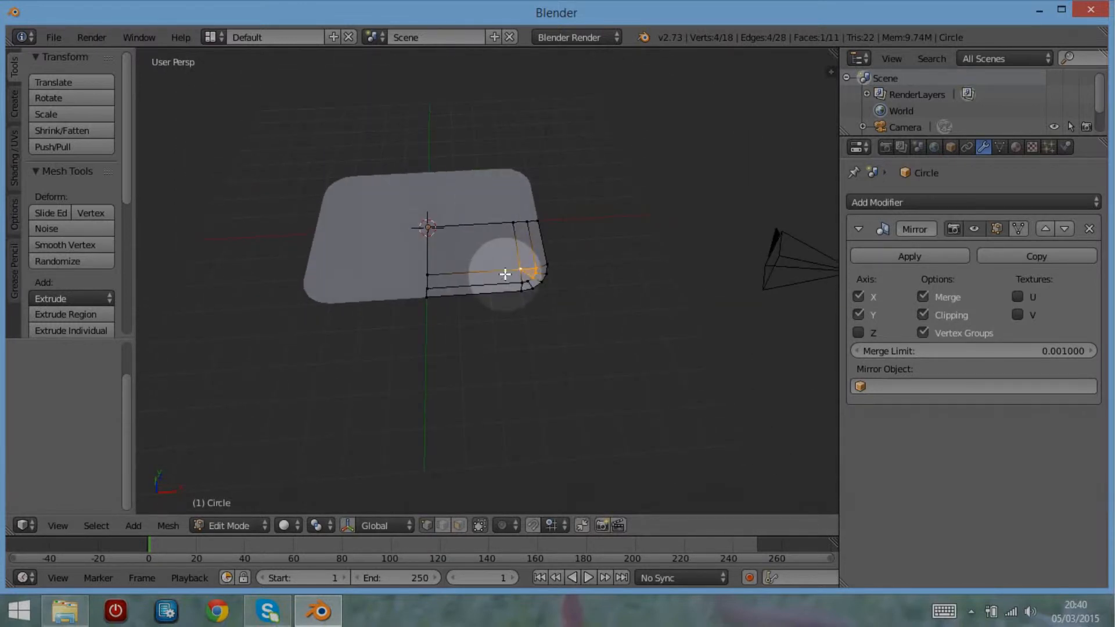
pyautogui.press('a')
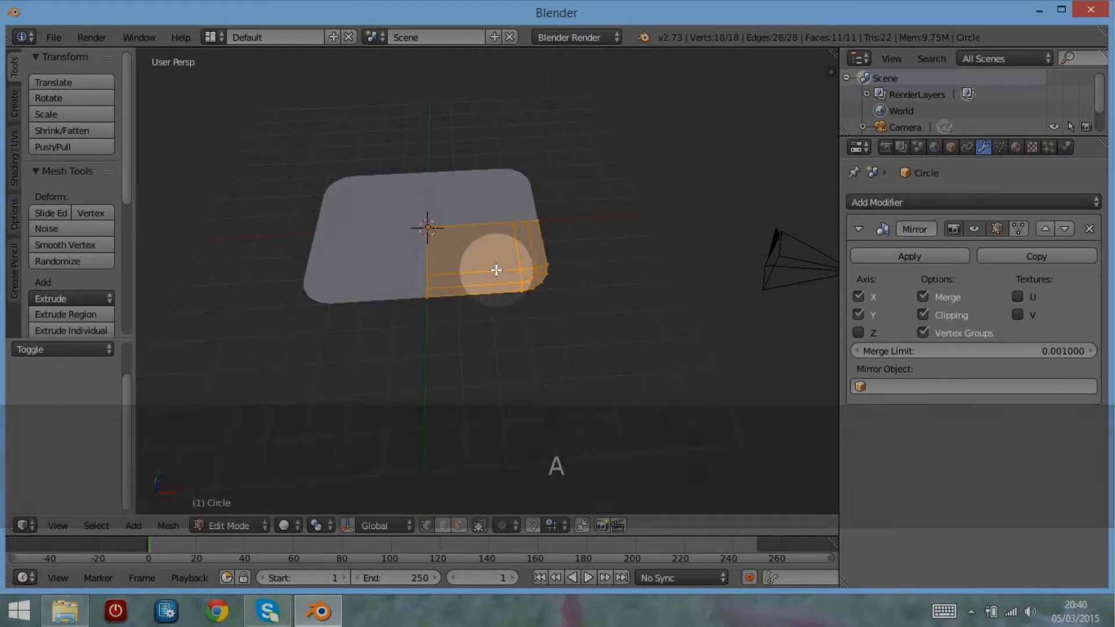
pyautogui.press('s')
pyautogui.press('y')
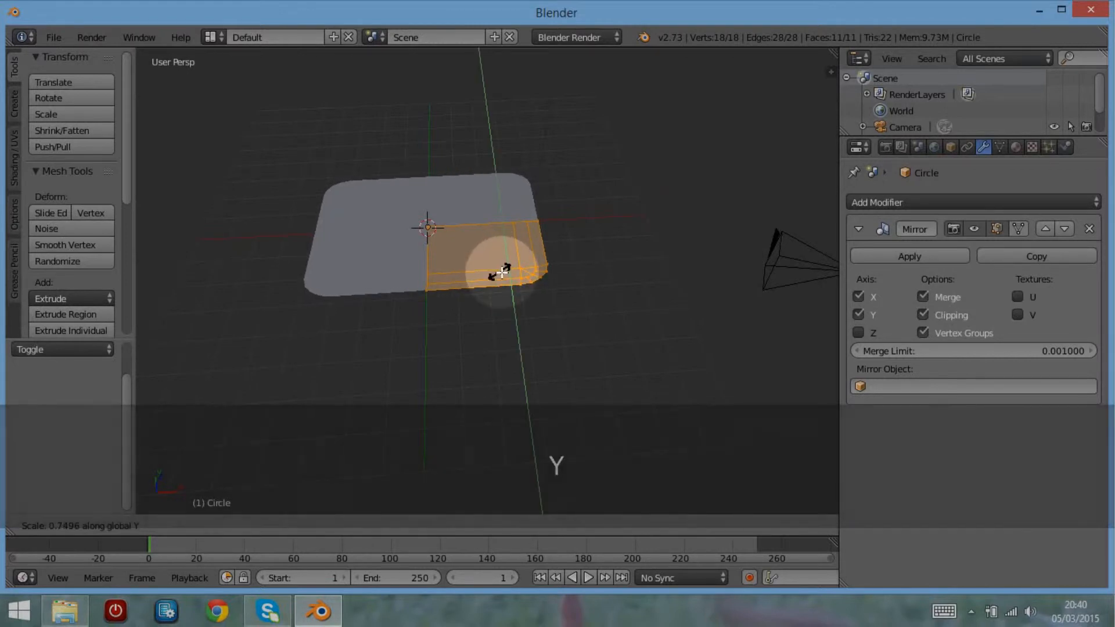
pyautogui.click(495, 279)
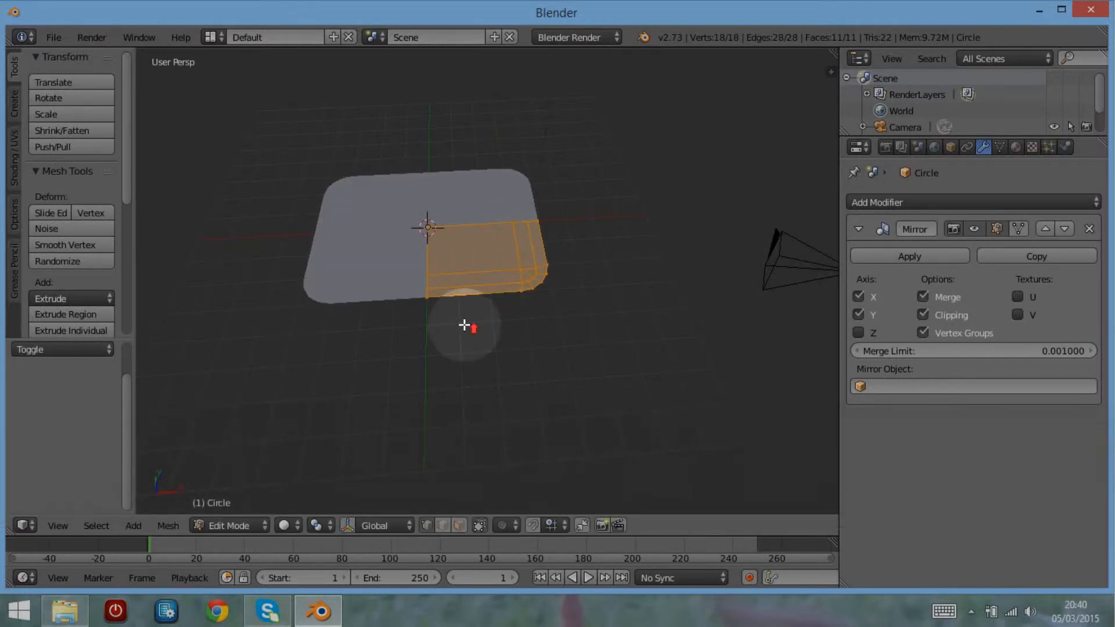
pyautogui.scroll(4, 465, 319)
pyautogui.scroll(1, 453, 313)
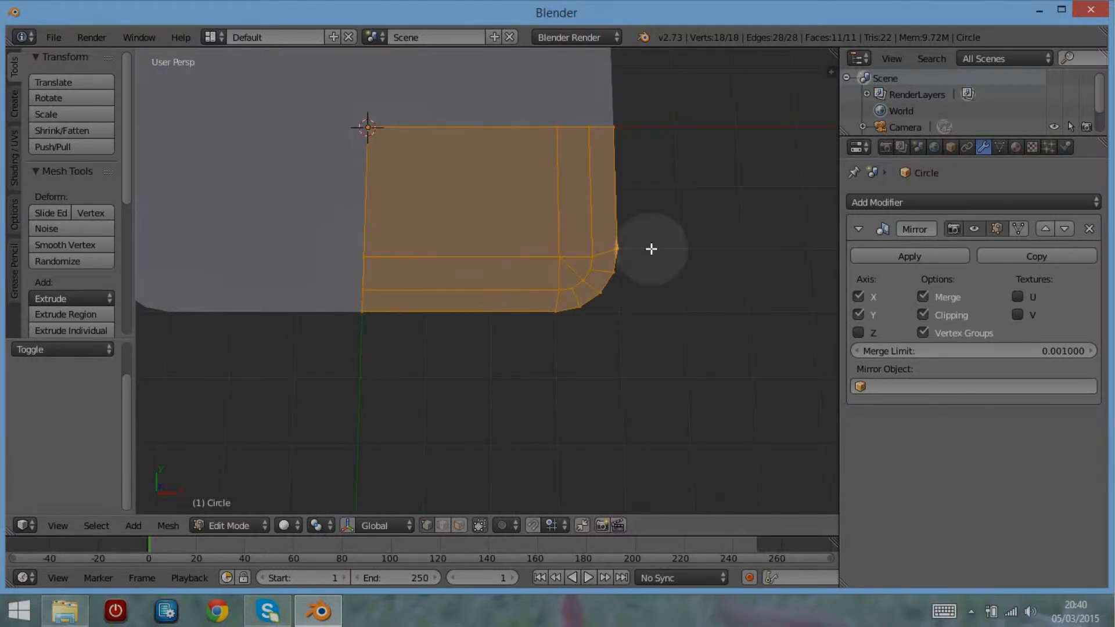
# Move the lower border strip and rounded corner toward the X axis along Y by about 0.22, then about 0.43 units.
pyautogui.moveTo(629, 156); pyautogui.dragTo(321, 130, button='middle')
pyautogui.press('g')
pyautogui.press('y')
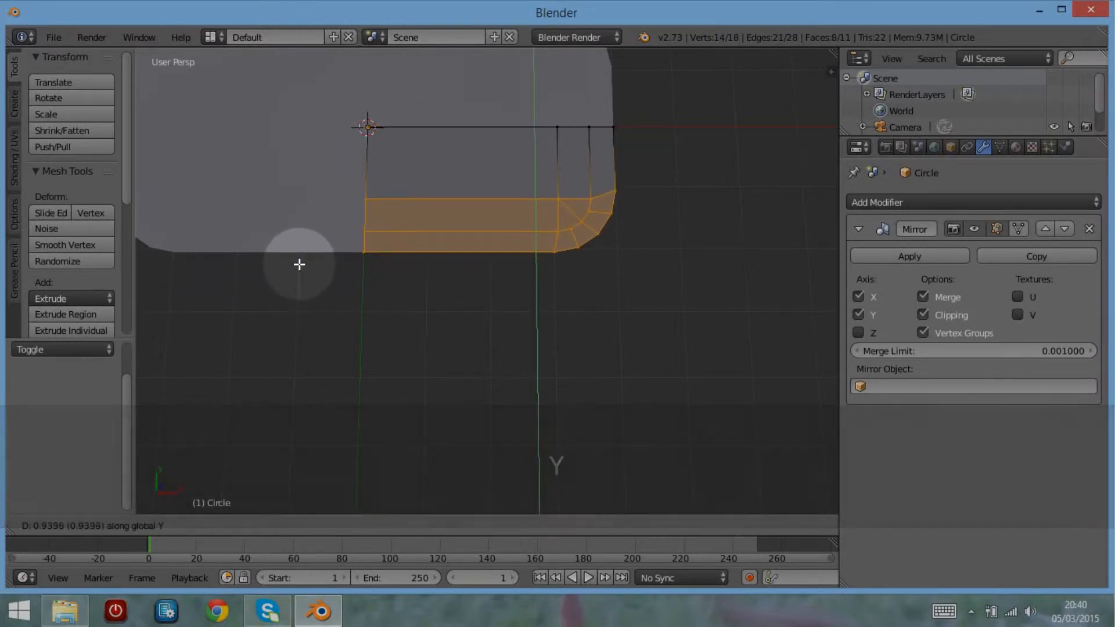
pyautogui.click(299, 307)
pyautogui.scroll(-3, 360, 270)
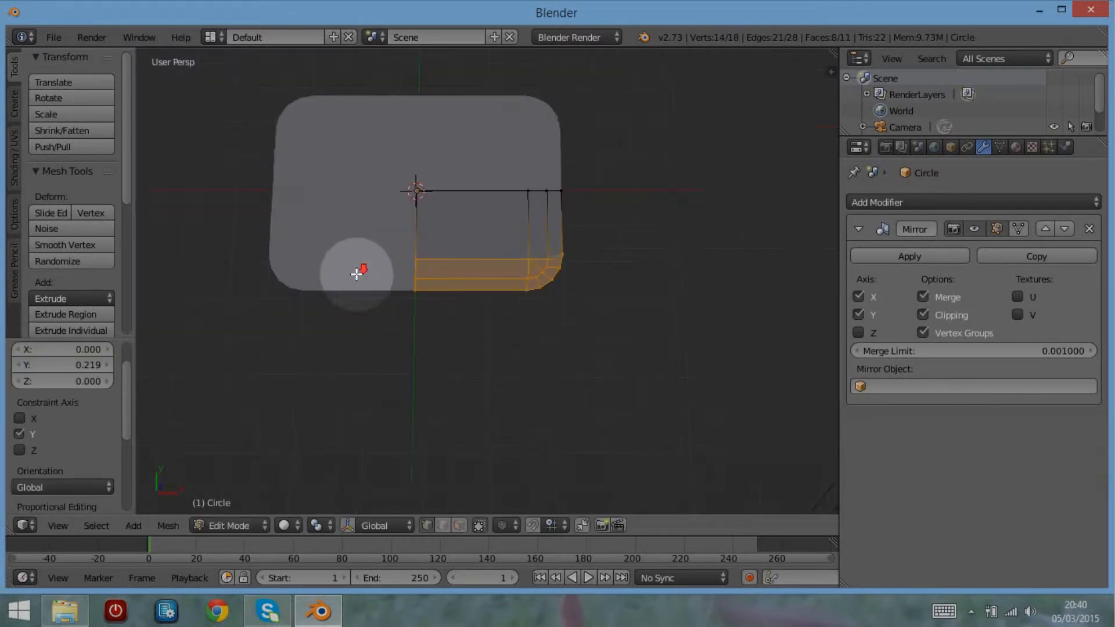
pyautogui.press('g')
pyautogui.press('y')
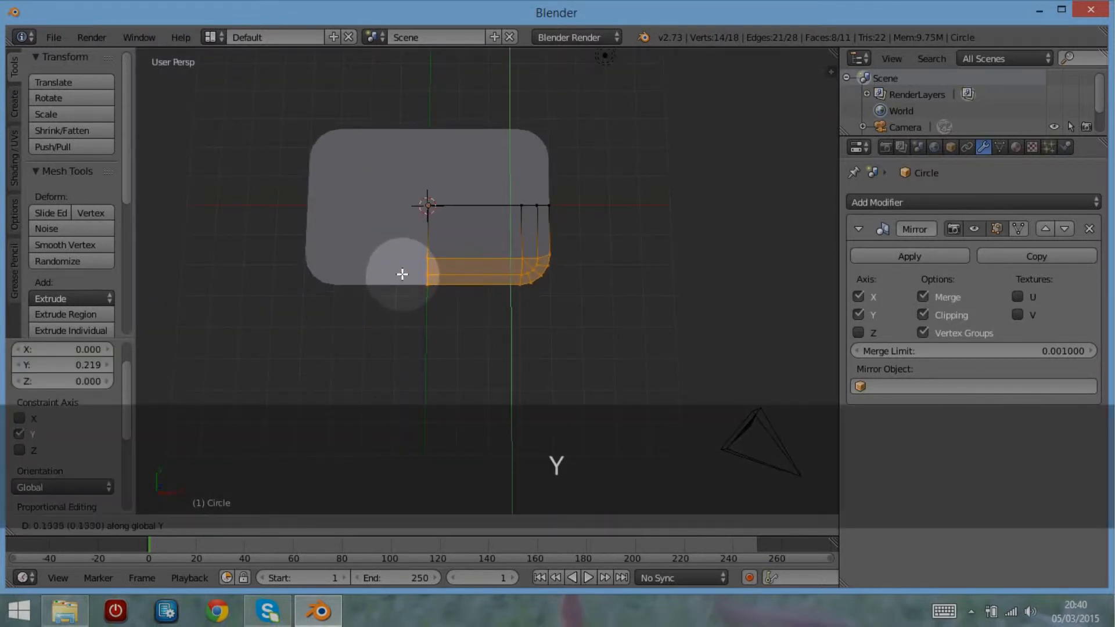
pyautogui.click(401, 267)
# Select only the vertical border strip and rounded corner vertices and move them outward along X by about 0.58 units.
pyautogui.rightClick(439, 249)
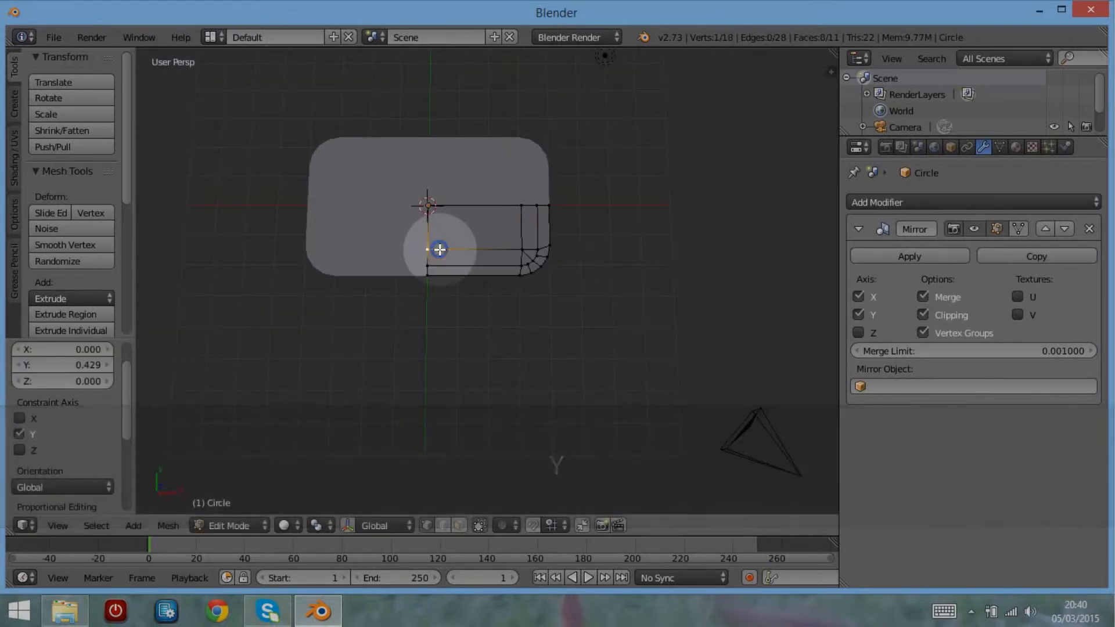
pyautogui.press('c')
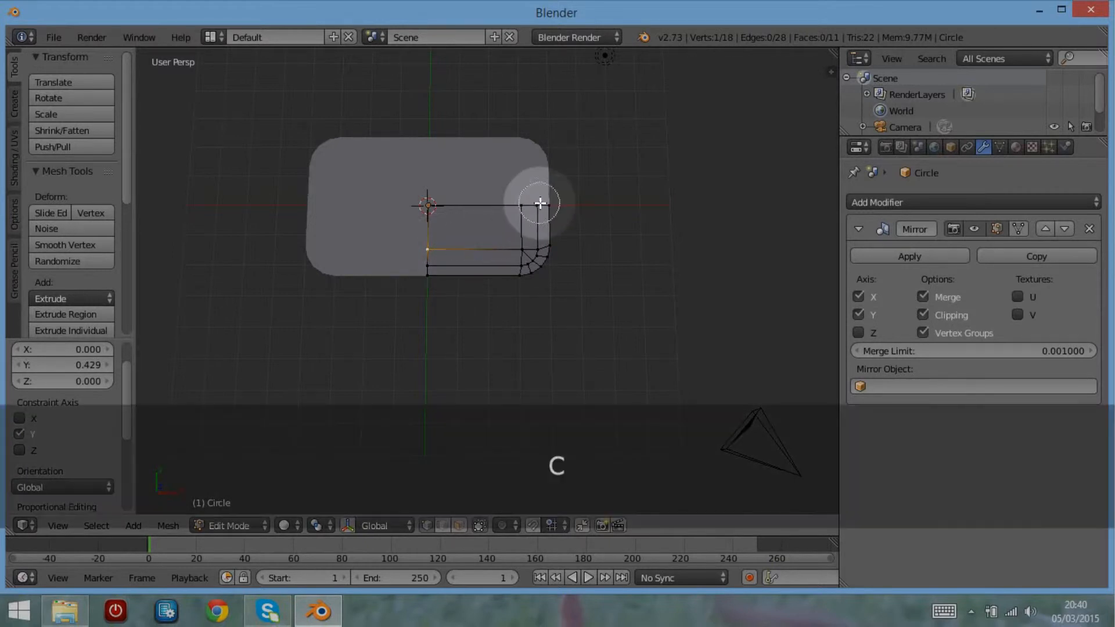
pyautogui.moveTo(538, 198)
pyautogui.mouseDown()
pyautogui.moveTo(530, 256)
pyautogui.moveTo(490, 274)
pyautogui.moveTo(425, 257)
pyautogui.mouseUp()
pyautogui.press('g')
pyautogui.press('x')
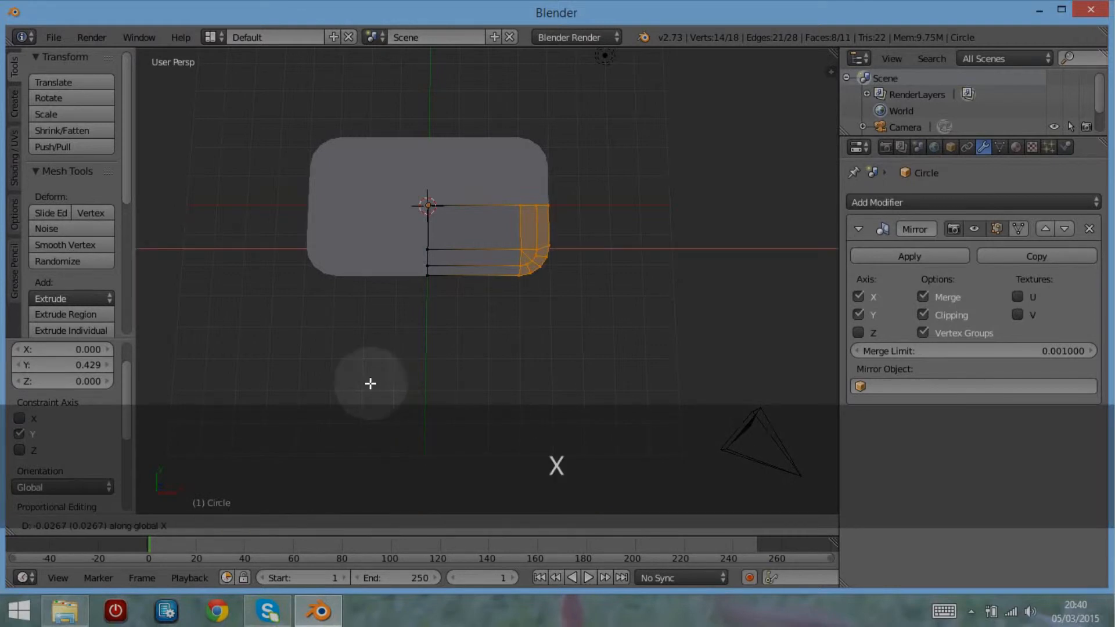
pyautogui.click(400, 373)
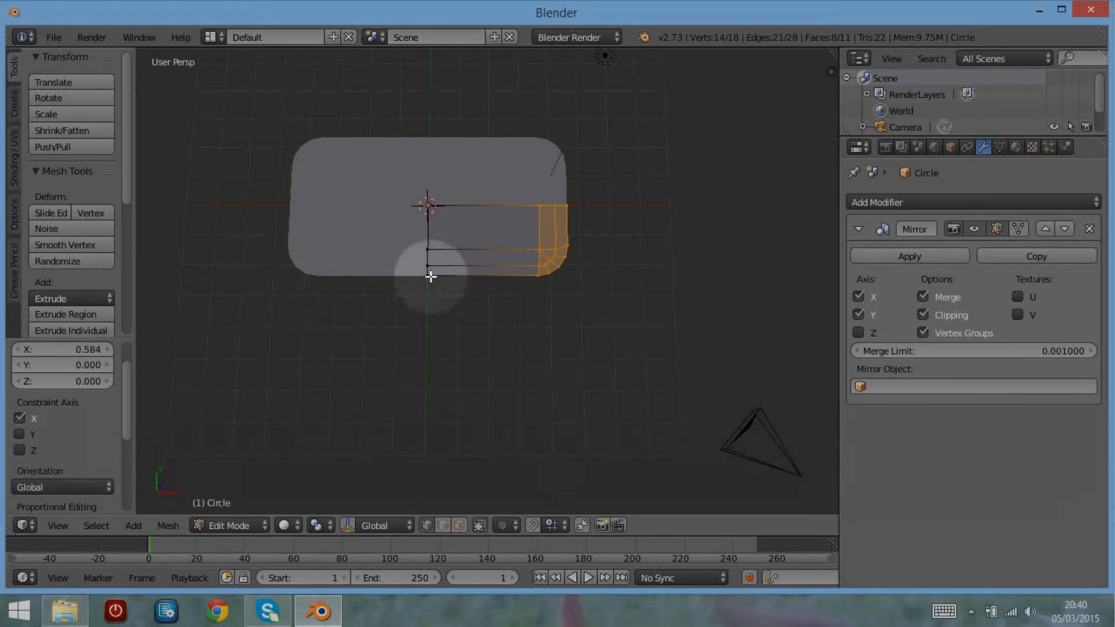
# Select the whole mesh and extrude it along Z by about -0.085 units to give the rectangle thickness.
pyautogui.moveTo(458, 259); pyautogui.dragTo(557, 289, button='middle')
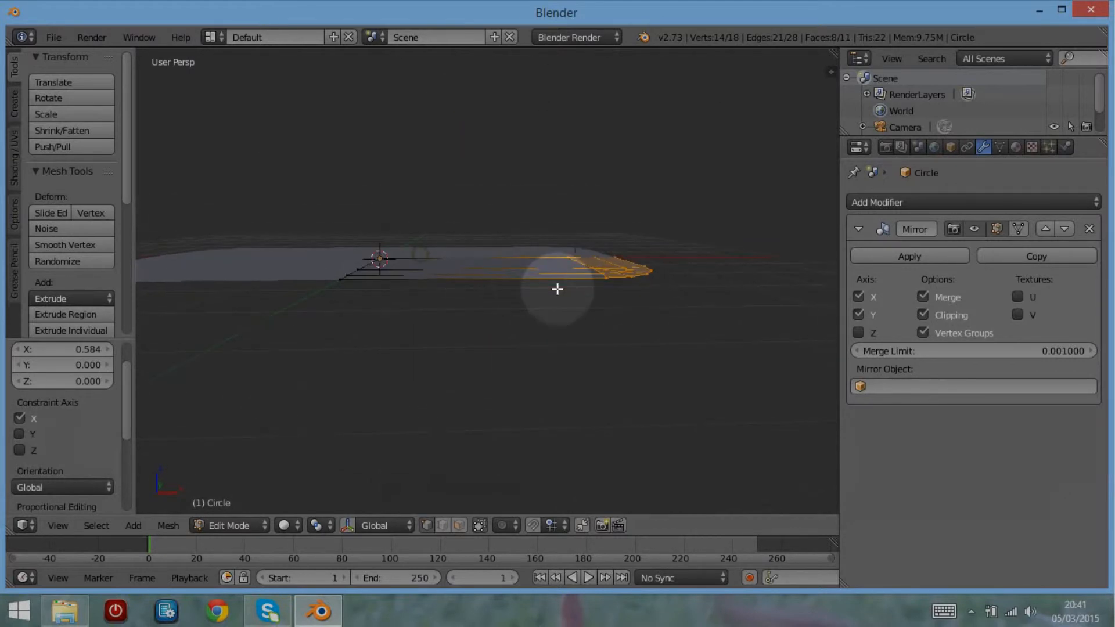
pyautogui.press('a')
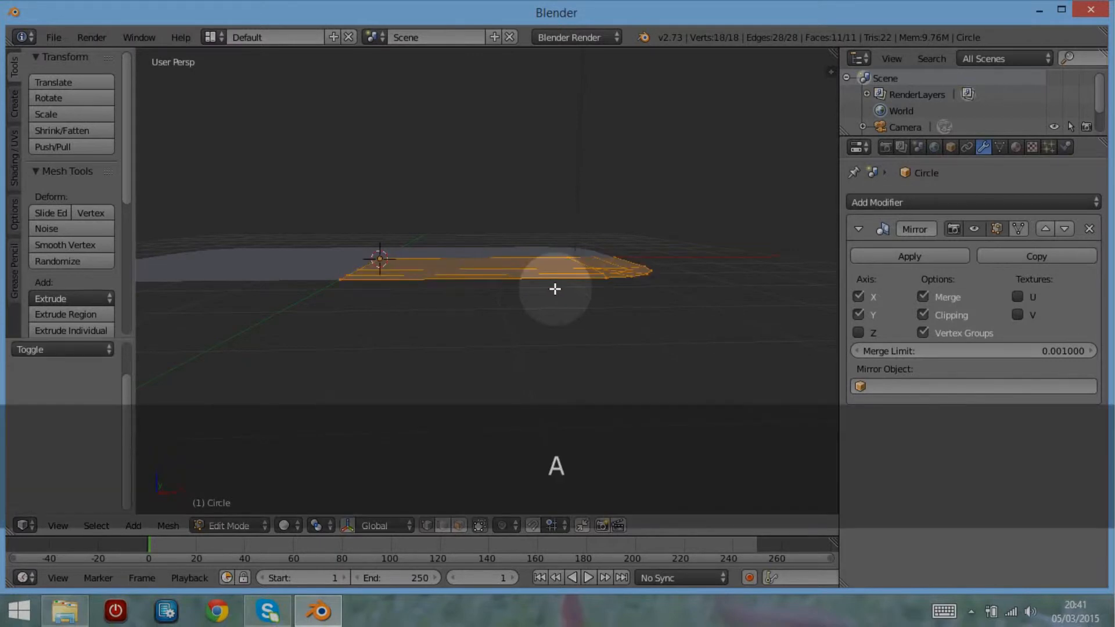
pyautogui.press('e')
pyautogui.press('z')
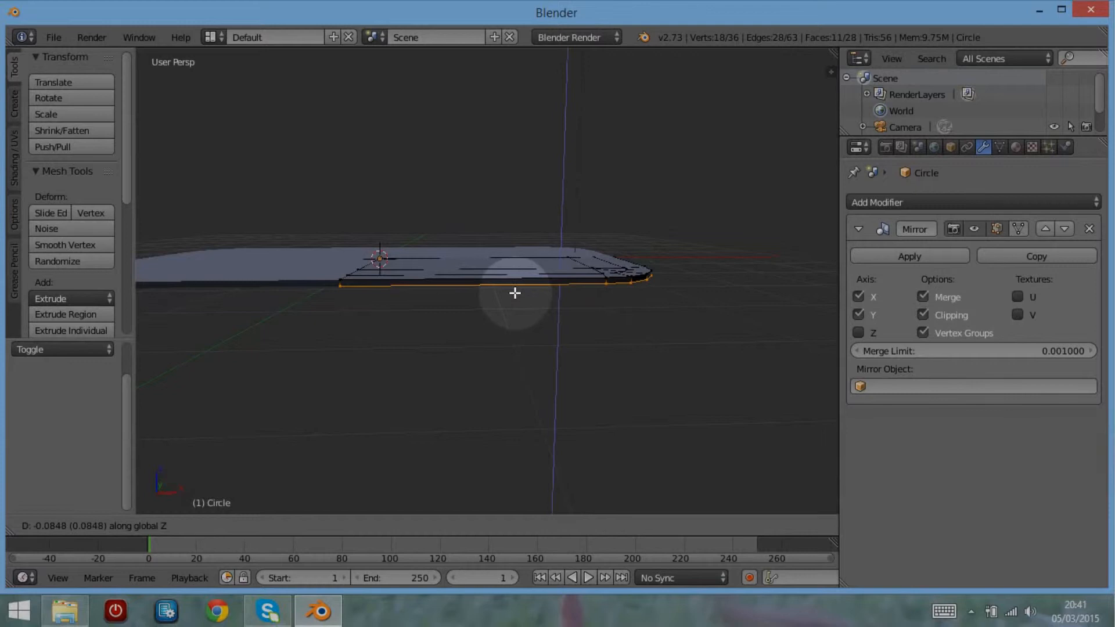
pyautogui.click(515, 295)
pyautogui.scroll(2, 515, 339)
pyautogui.moveTo(515, 339); pyautogui.dragTo(572, 333, button='middle')
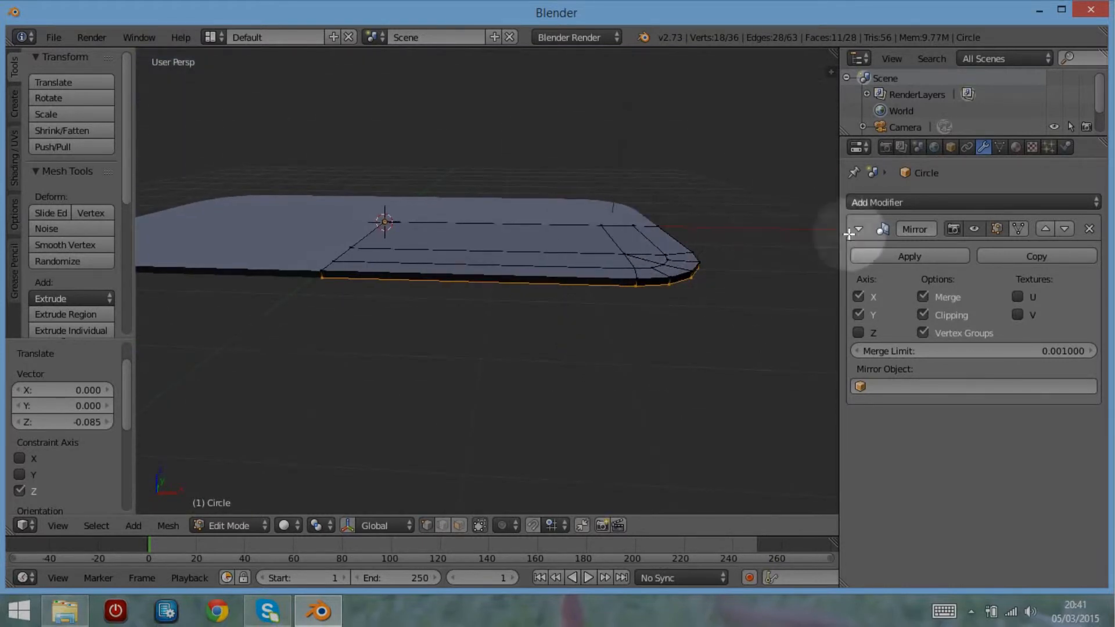
# Add a Subdivision Surface modifier to the mirrored mesh and set its view subdivisions to 2.
pyautogui.click(852, 201)
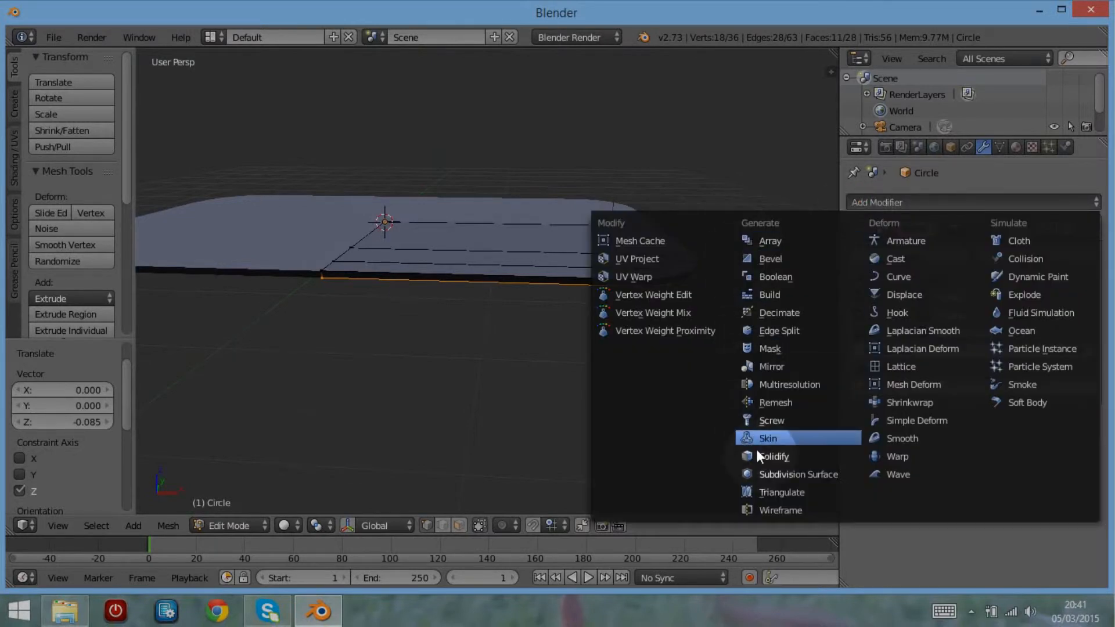
pyautogui.click(758, 473)
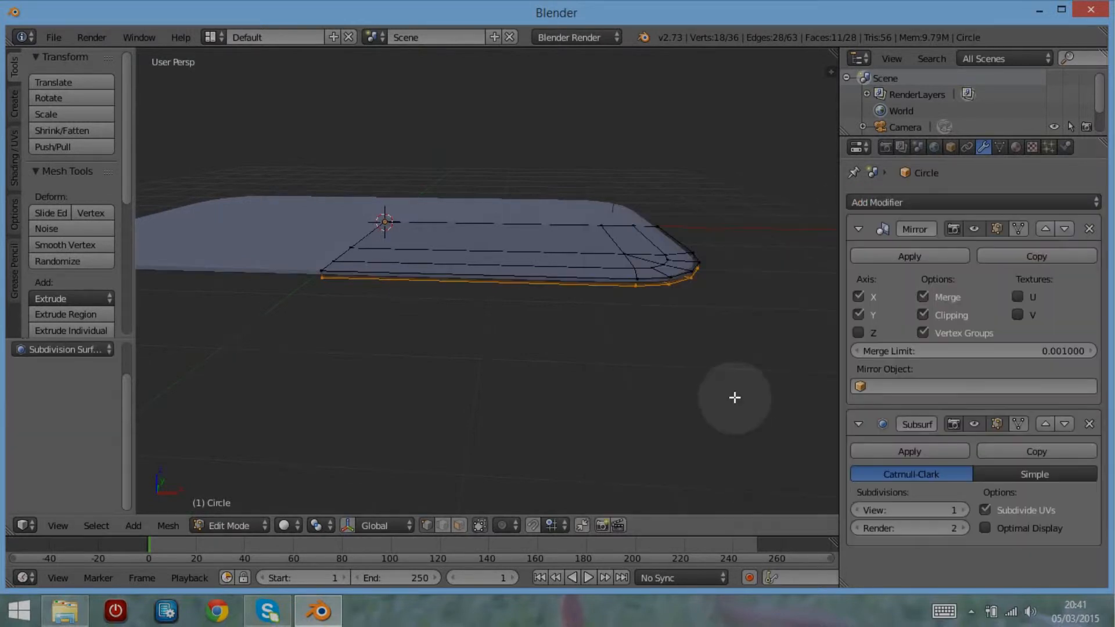
pyautogui.click(963, 509)
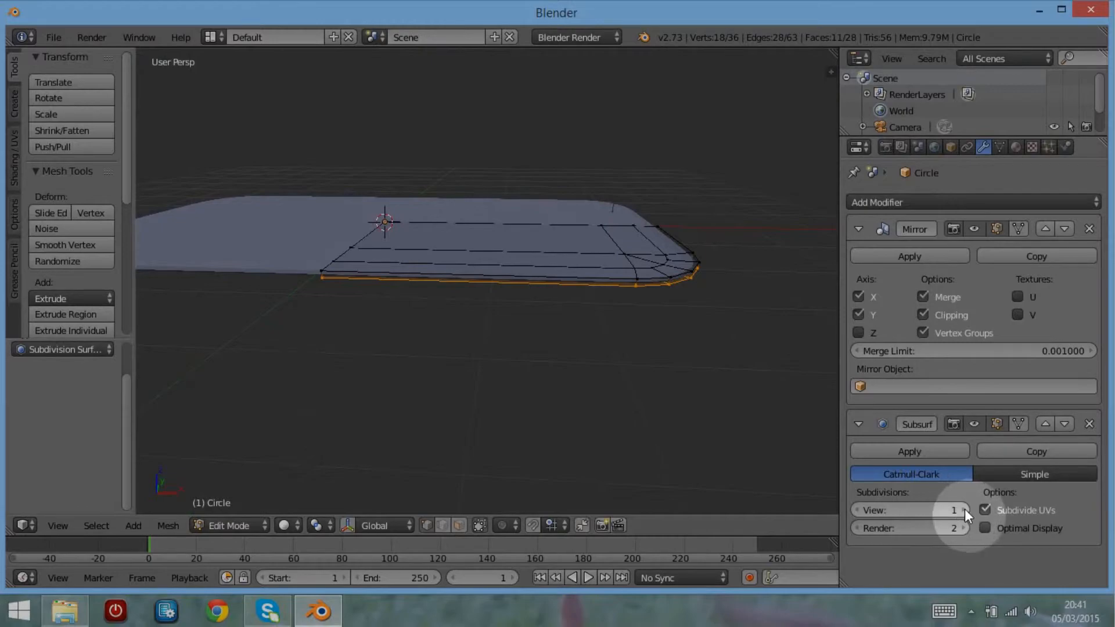
# Select the whole mesh and apply smooth shading to its faces.
pyautogui.moveTo(580, 292); pyautogui.dragTo(310, 204, button='middle')
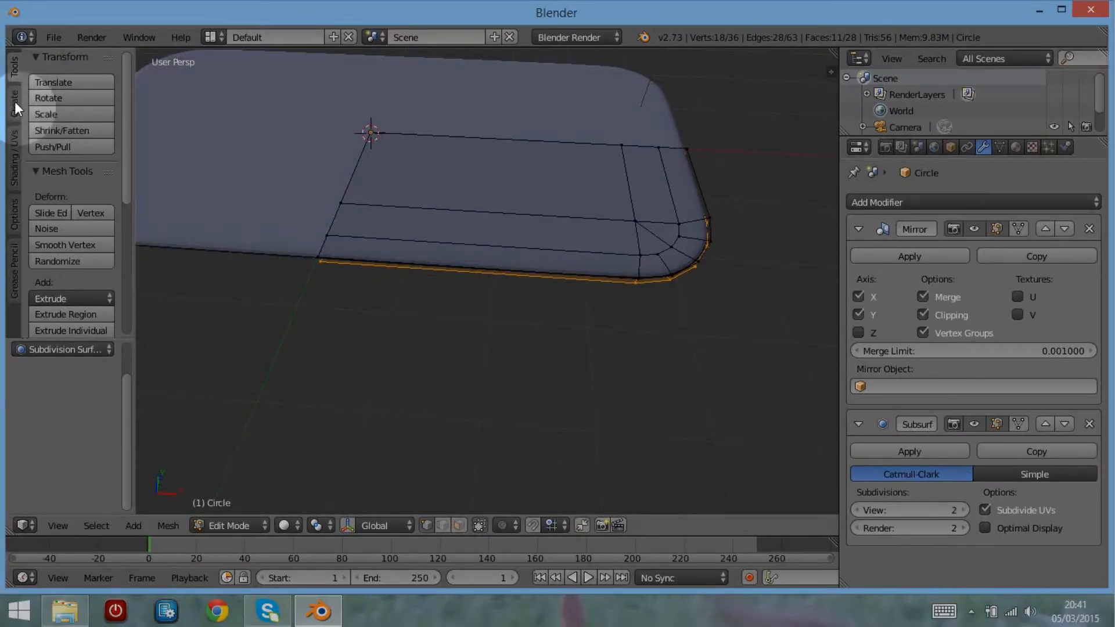
pyautogui.click(13, 169)
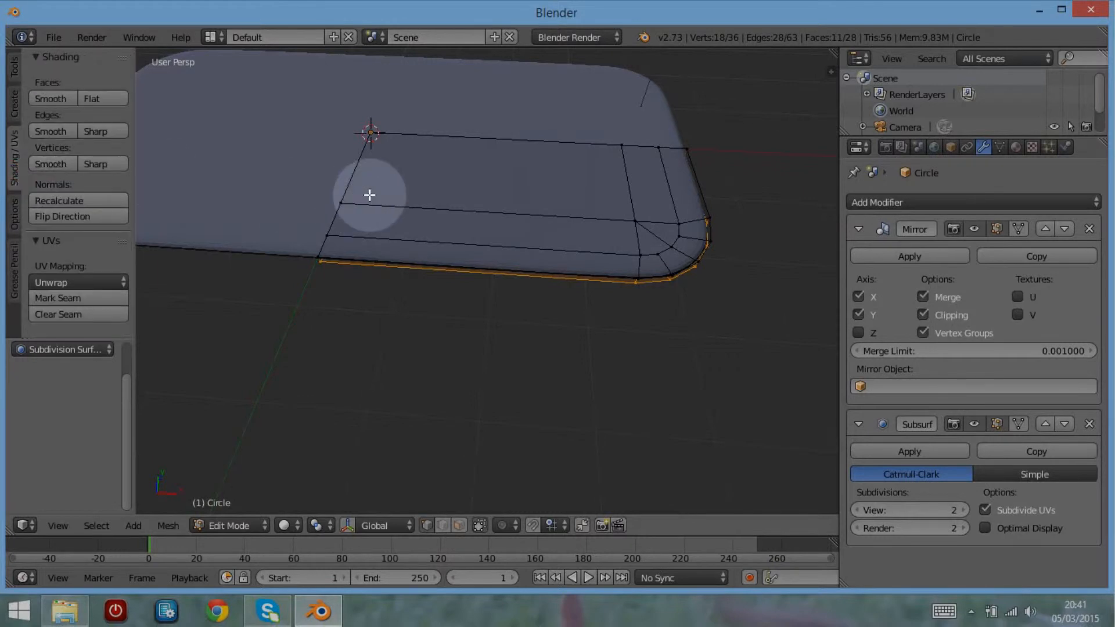
pyautogui.press('a')
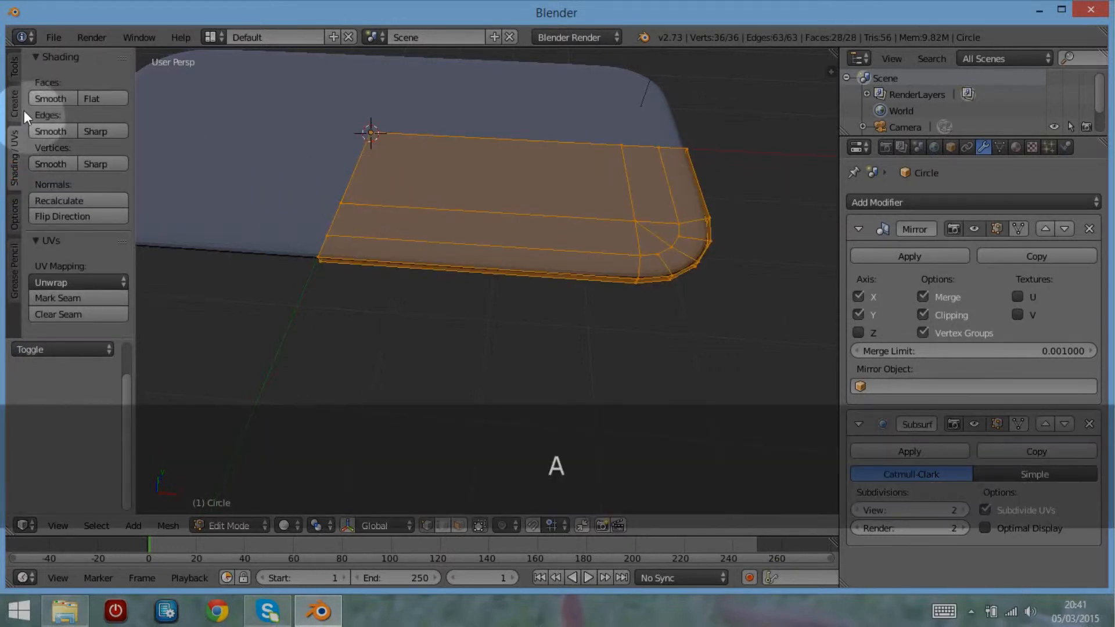
pyautogui.click(39, 99)
# Select the edge loop around the slab's upper outer rim.
pyautogui.moveTo(571, 294); pyautogui.dragTo(580, 261, button='middle')
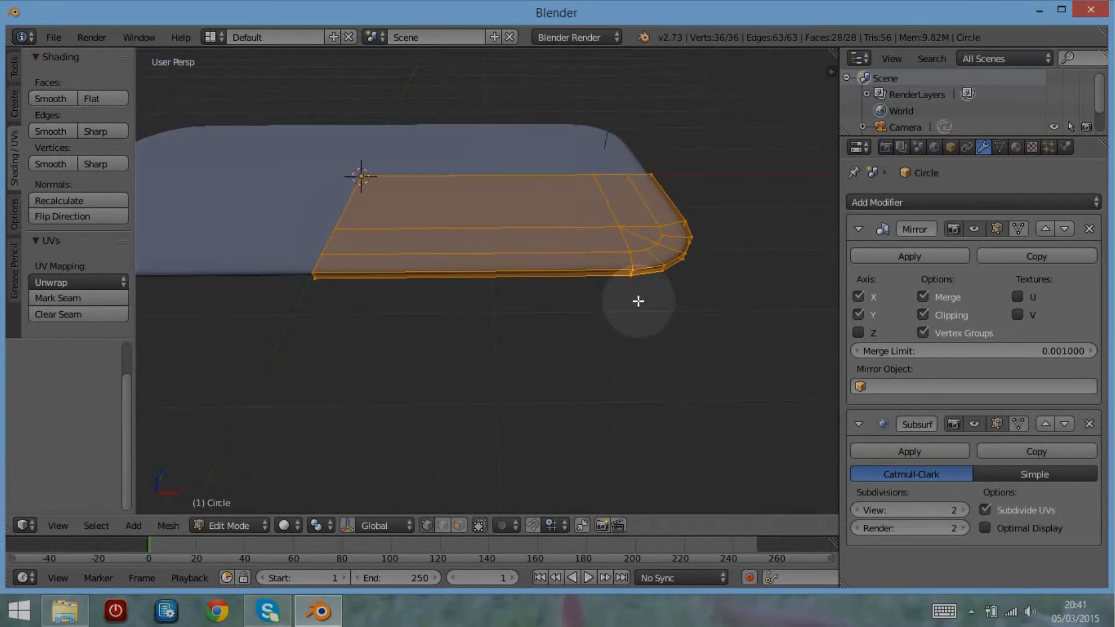
pyautogui.scroll(3, 638, 301)
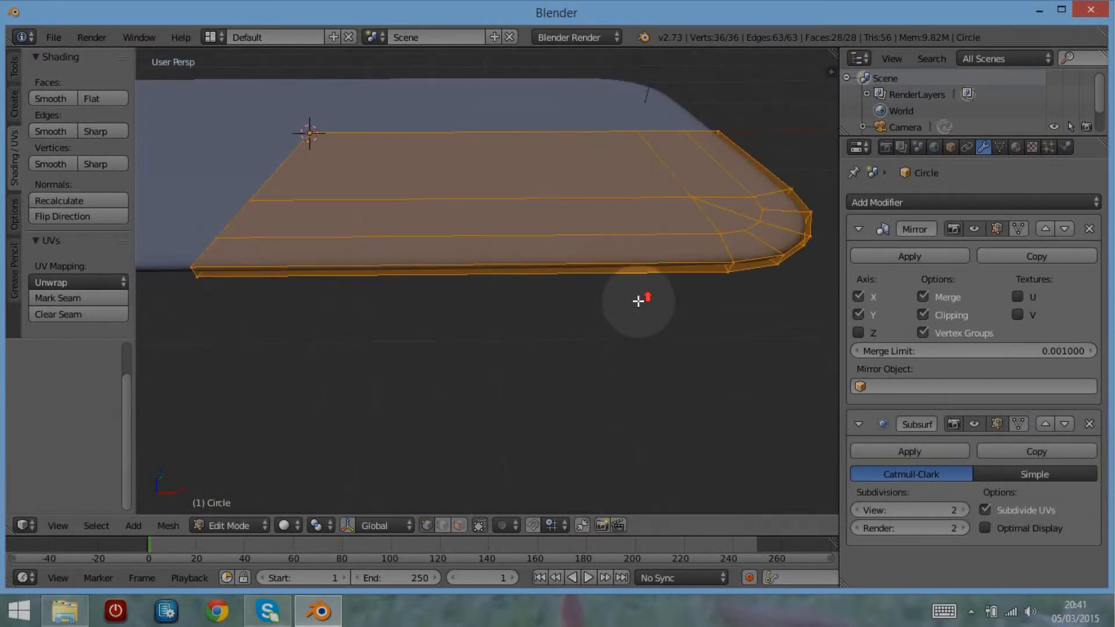
pyautogui.keyDown('alt'); pyautogui.rightClick(682, 260); pyautogui.keyUp('alt')
# Examine up close how the subdivided surface rounds off between the slab's upper and lower outer edge loops.
pyautogui.keyDown('alt'); pyautogui.scroll(1, 419, 227); pyautogui.keyUp('alt')
pyautogui.scroll(1, 279, 253)
pyautogui.scroll(-2, 222, 263)
pyautogui.scroll(5, 415, 281)
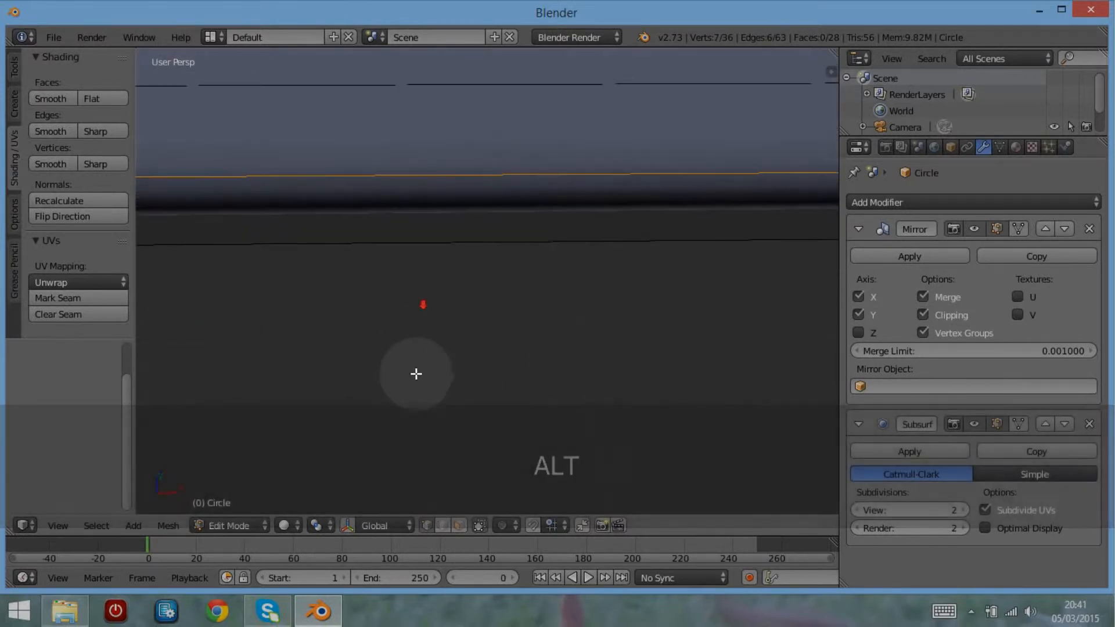
pyautogui.scroll(4, 525, 316)
pyautogui.scroll(1, 486, 314)
pyautogui.scroll(-4, 517, 372)
pyautogui.click(528, 391)
pyautogui.scroll(-1, 527, 391)
pyautogui.scroll(6, 524, 391)
pyautogui.scroll(-2, 325, 442)
pyautogui.scroll(-9, 459, 262)
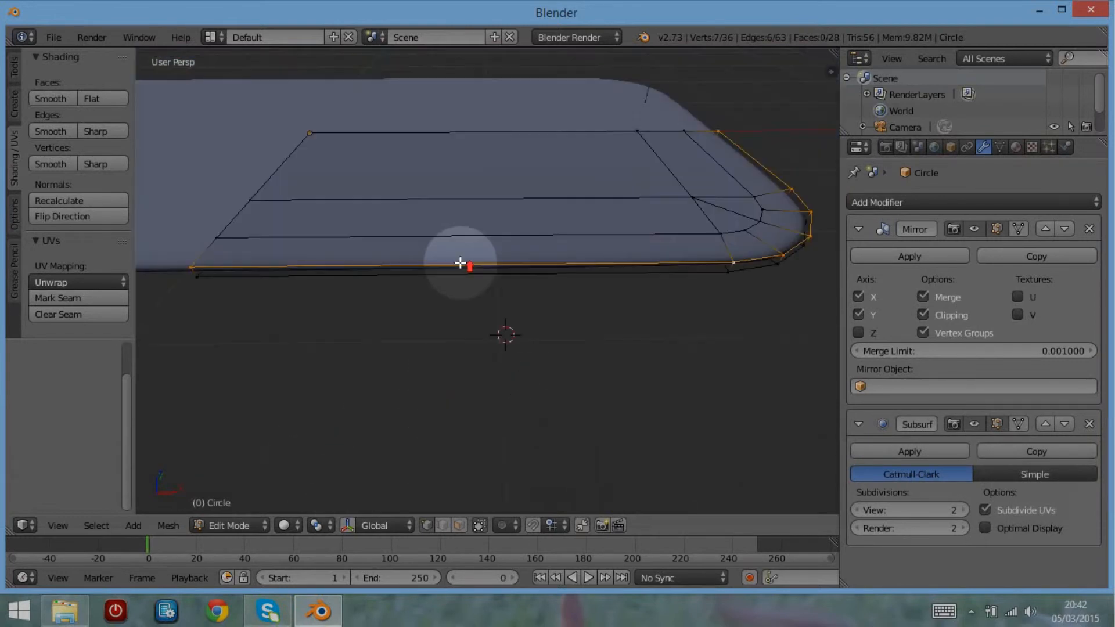
pyautogui.scroll(10, 461, 262)
pyautogui.scroll(3, 454, 385)
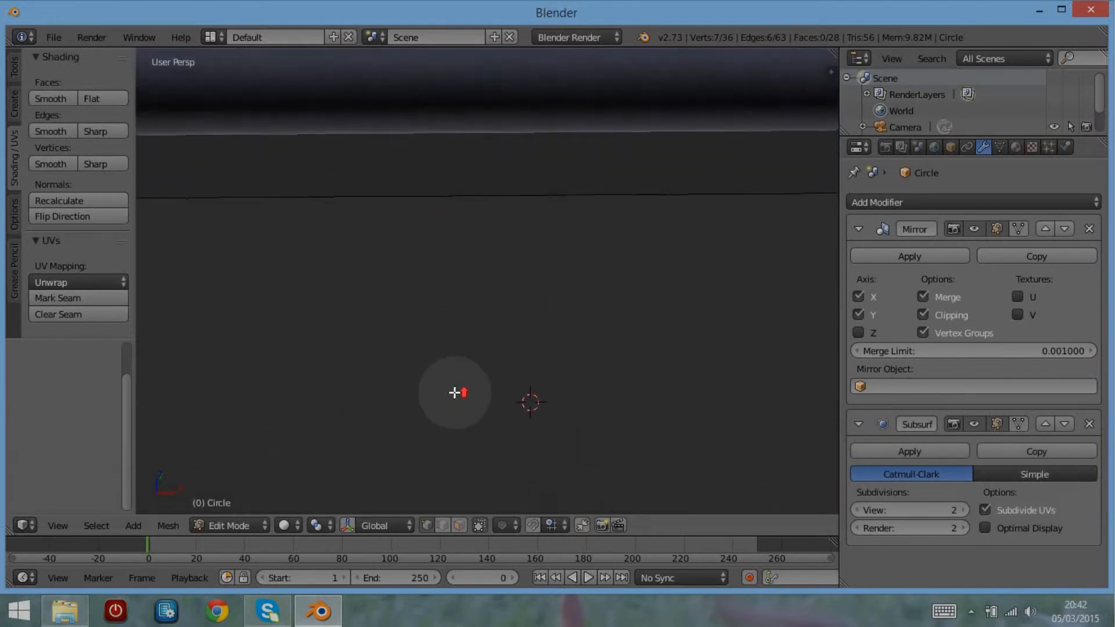
pyautogui.scroll(-2, 454, 385)
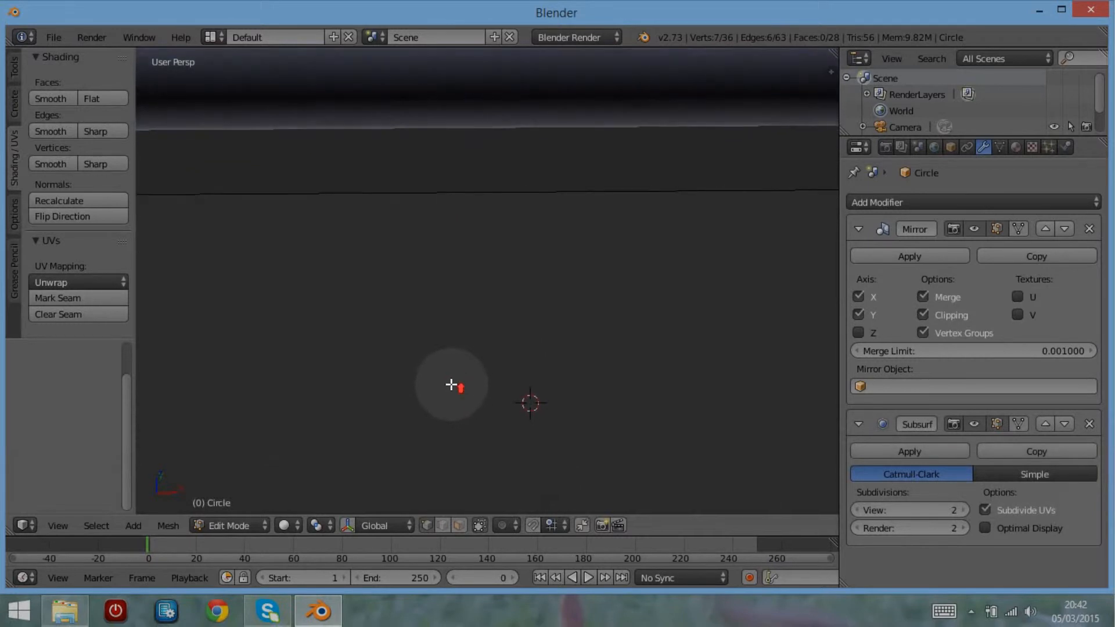
pyautogui.click(449, 384)
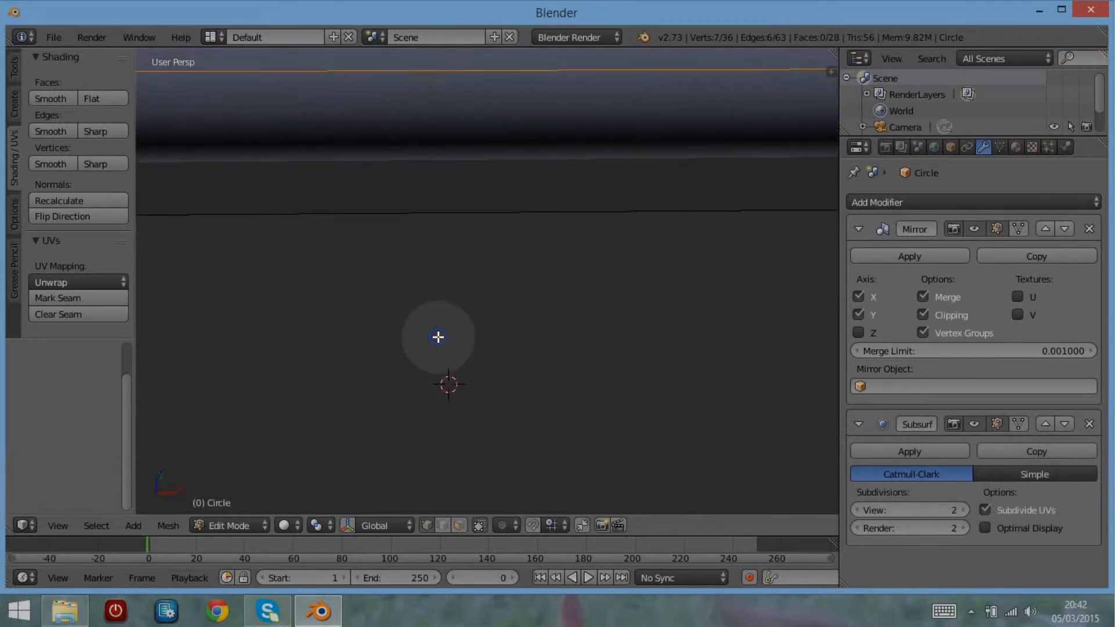
pyautogui.scroll(-3, 703, 308)
pyautogui.scroll(-5, 701, 306)
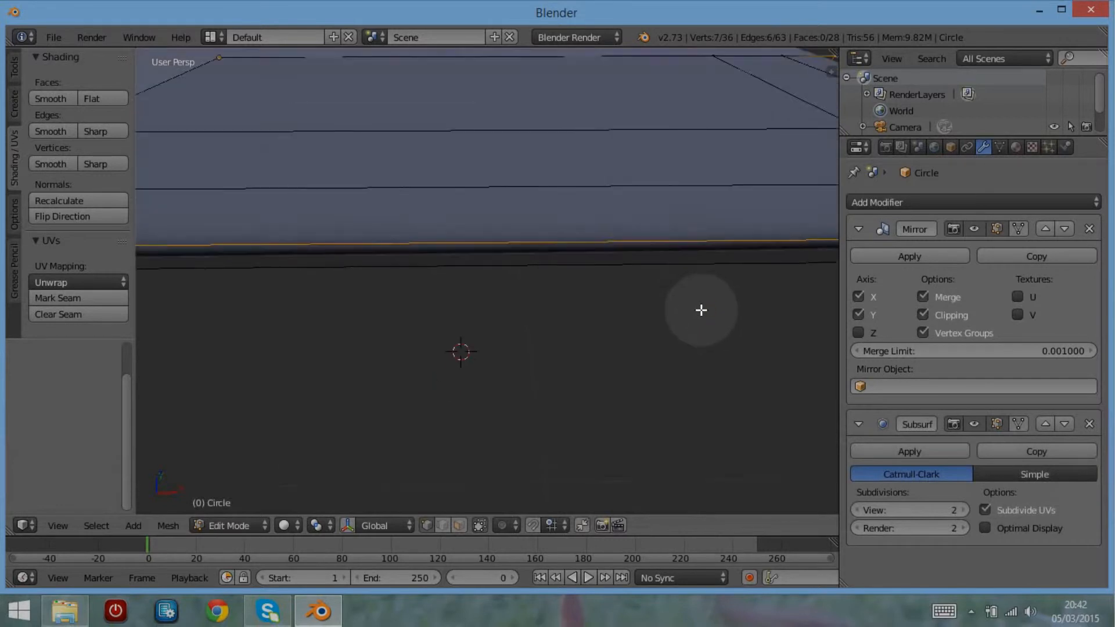
pyautogui.scroll(2, 703, 314)
pyautogui.scroll(-2, 702, 316)
pyautogui.moveTo(679, 316)
pyautogui.mouseDown(button='middle')
pyautogui.moveTo(685, 286)
pyautogui.moveTo(699, 296)
pyautogui.moveTo(687, 303)
pyautogui.mouseUp(button='middle')
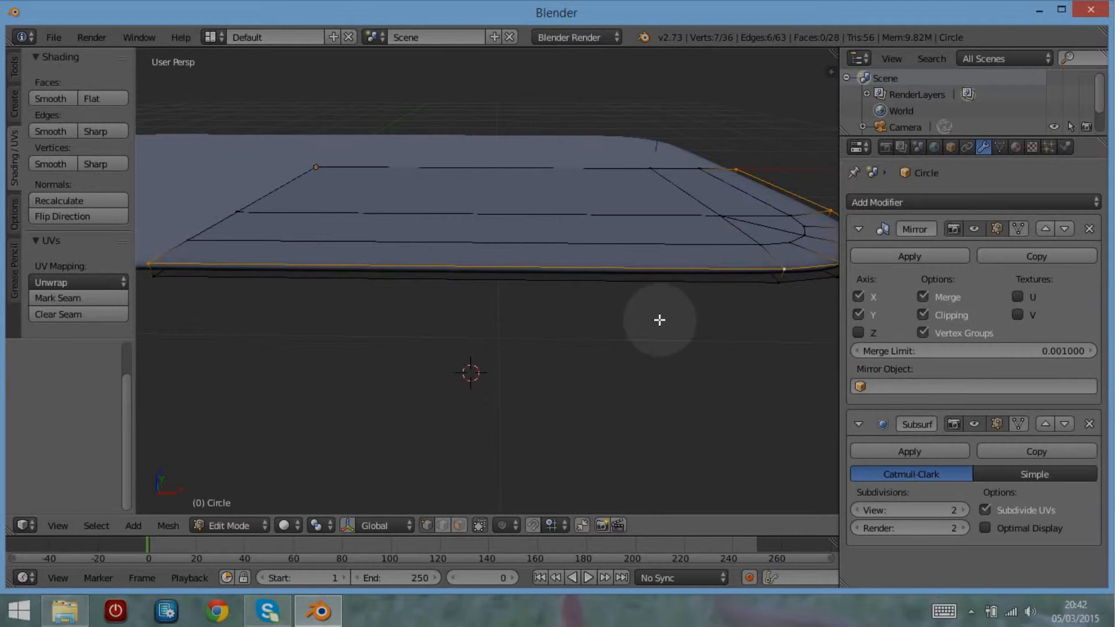
pyautogui.scroll(-1, 585, 274)
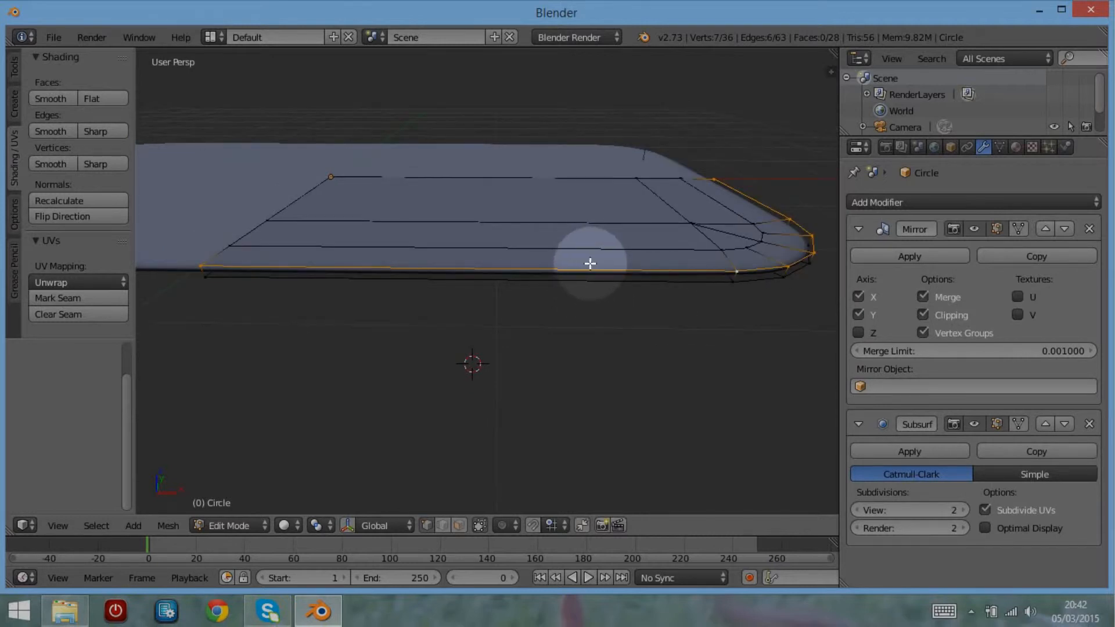
# Bevel the selected upper rim edge loop with 2 segments and an offset of about 0.021.
pyautogui.hotkey('ctrl', 'b')
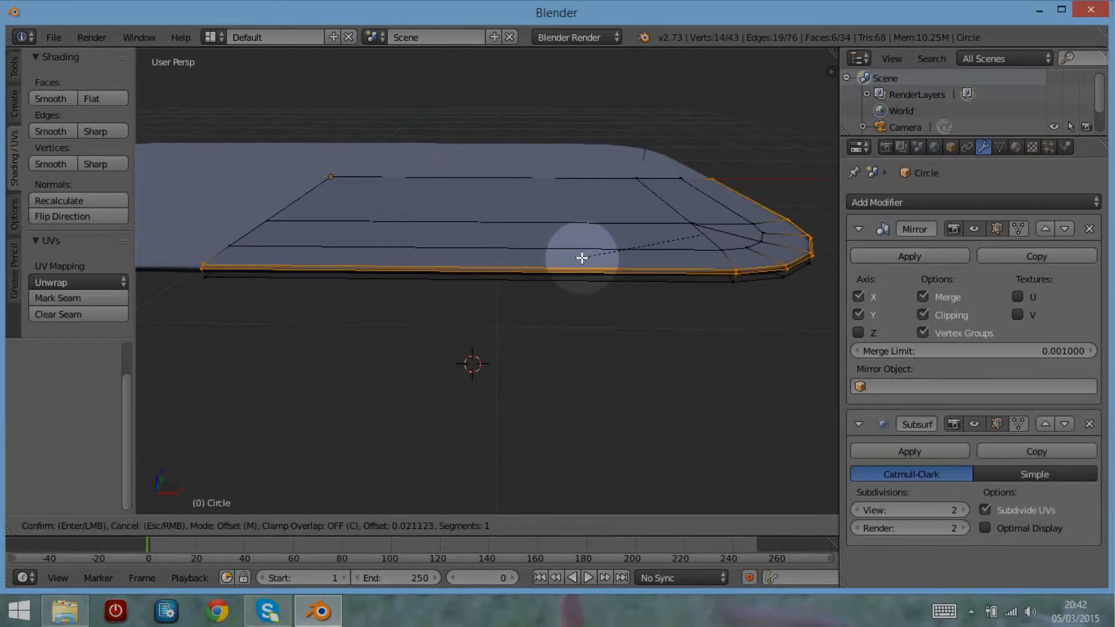
pyautogui.scroll(1, 581, 258)
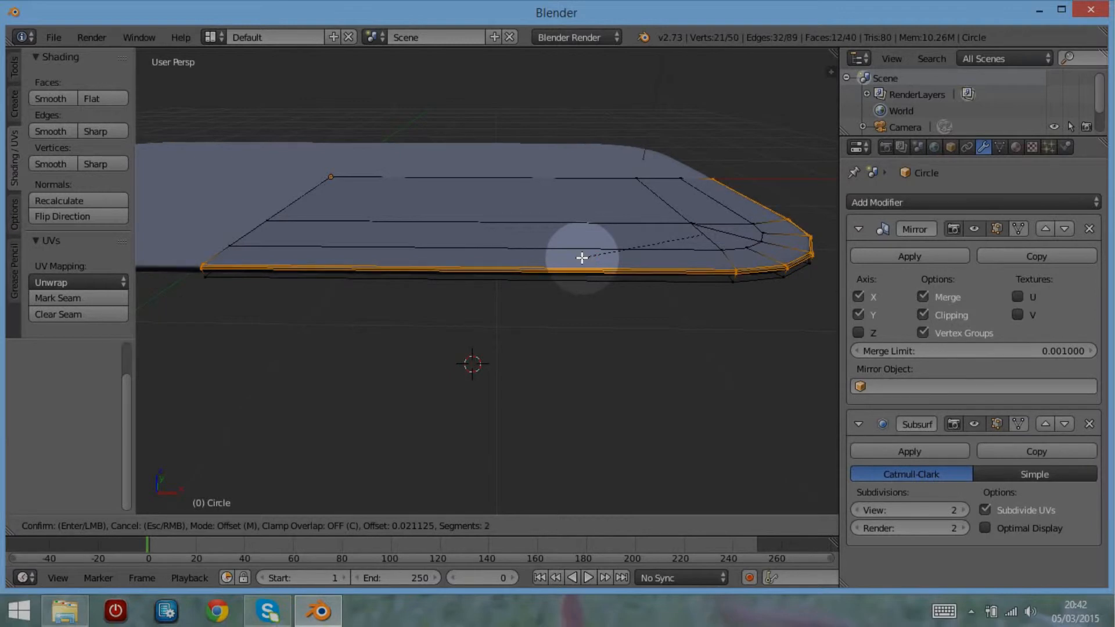
pyautogui.click(581, 258)
# Select the lower outer rim edge loop and bevel it with 3 segments and an offset of about 0.023.
pyautogui.moveTo(579, 452); pyautogui.dragTo(533, 308, button='middle')
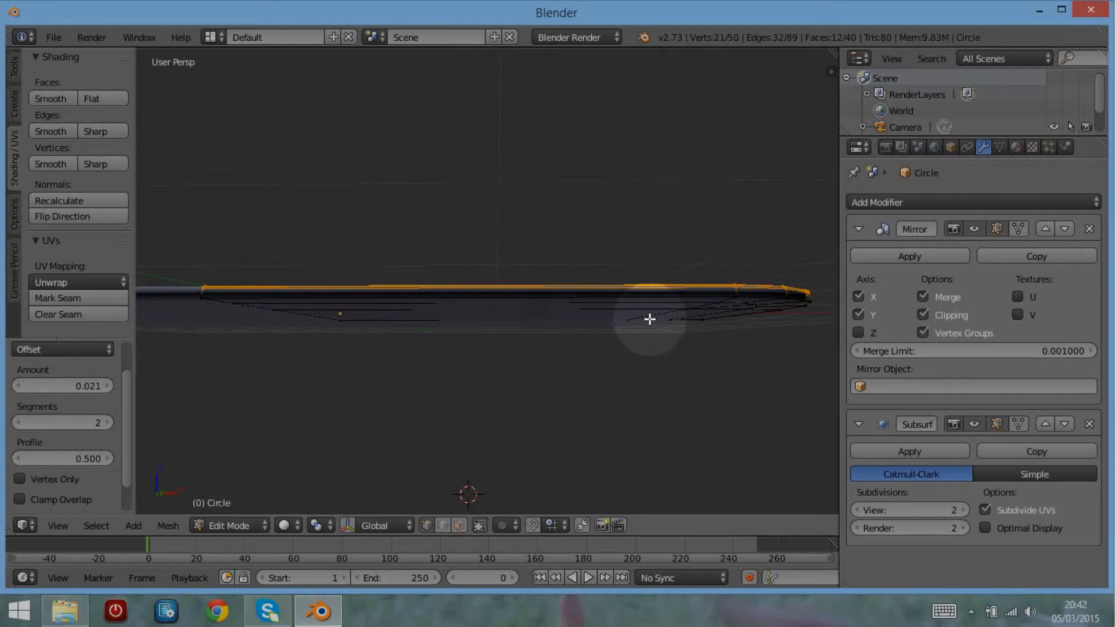
pyautogui.keyDown('alt'); pyautogui.rightClick(636, 297); pyautogui.keyUp('alt')
pyautogui.moveTo(655, 313); pyautogui.dragTo(656, 335, button='middle')
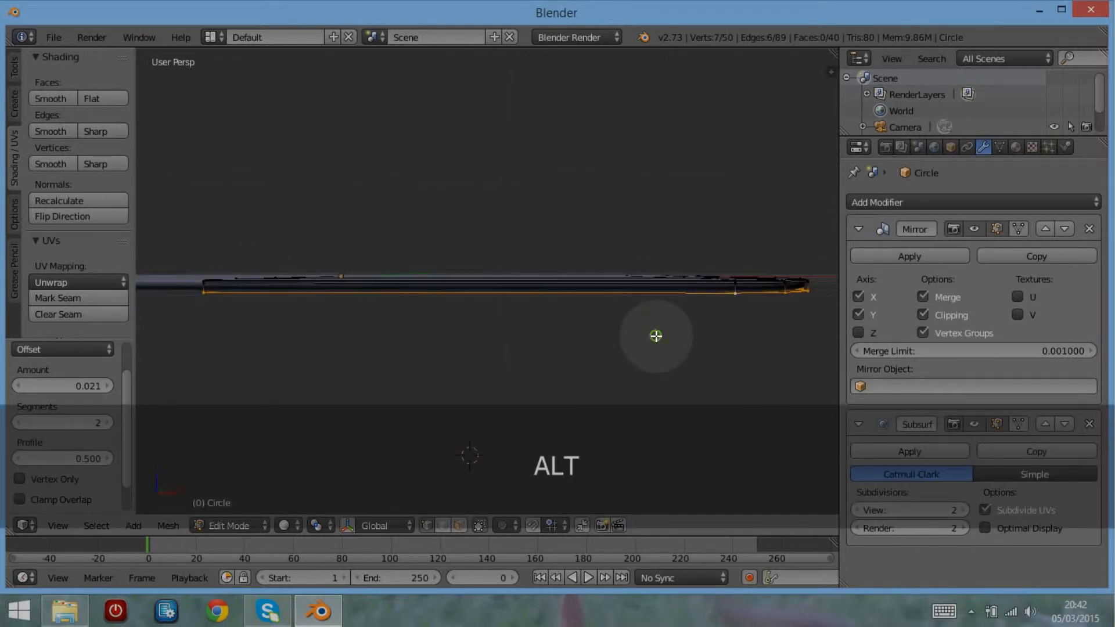
pyautogui.press('ctrl')
pyautogui.hotkey('ctrl', 'b')
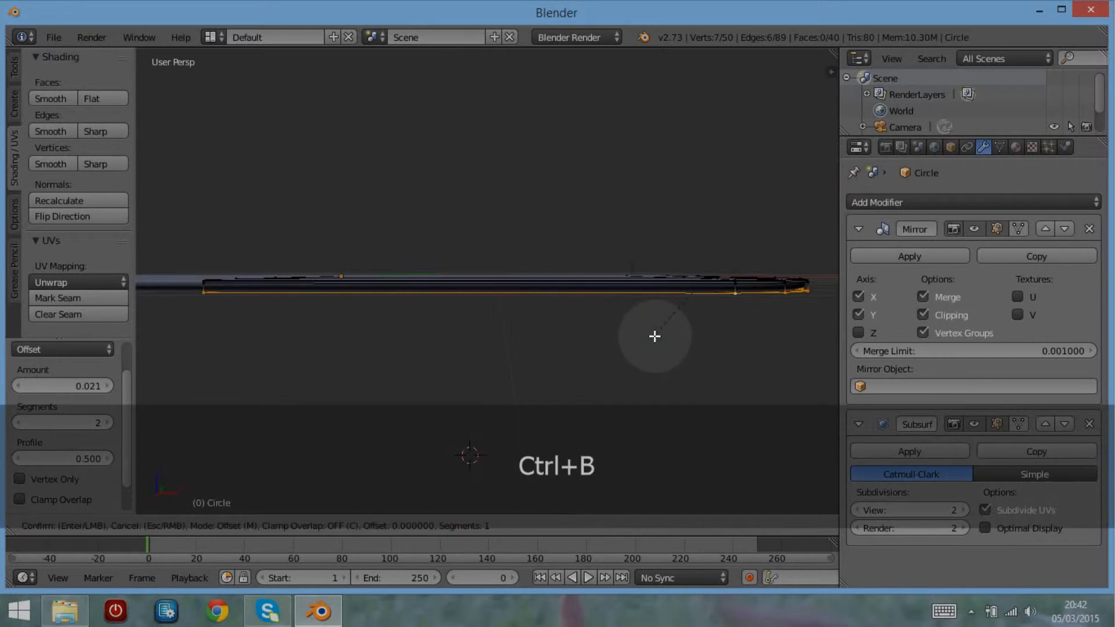
pyautogui.scroll(1, 653, 337)
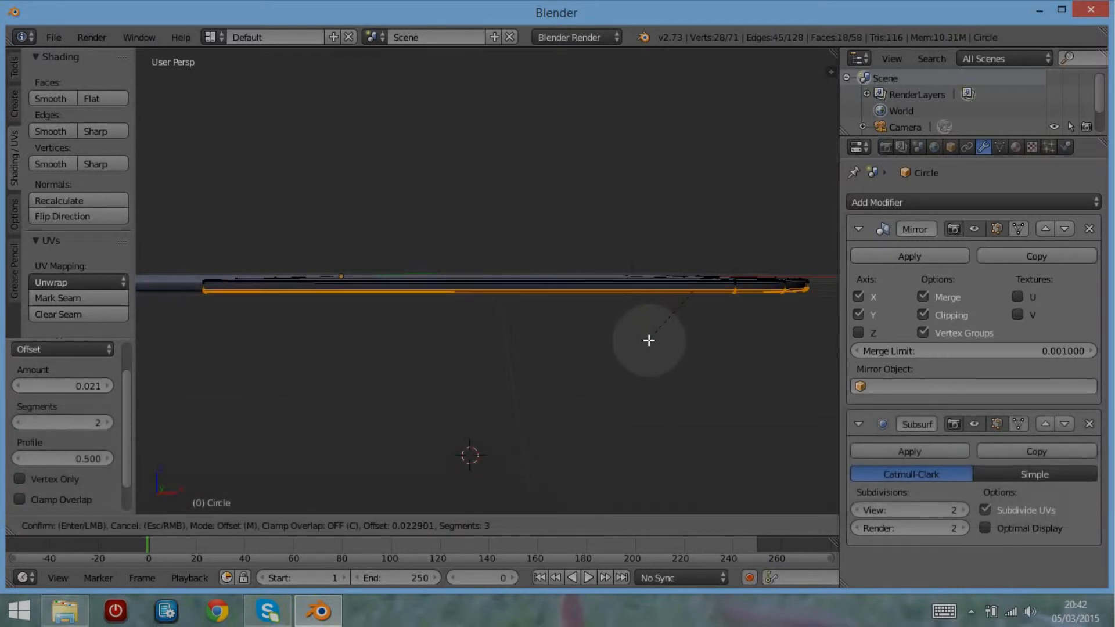
pyautogui.click(648, 340)
# Switch the slab to Object Mode and inspect its beveled rim from a low angle.
pyautogui.moveTo(649, 333); pyautogui.dragTo(617, 344, button='middle')
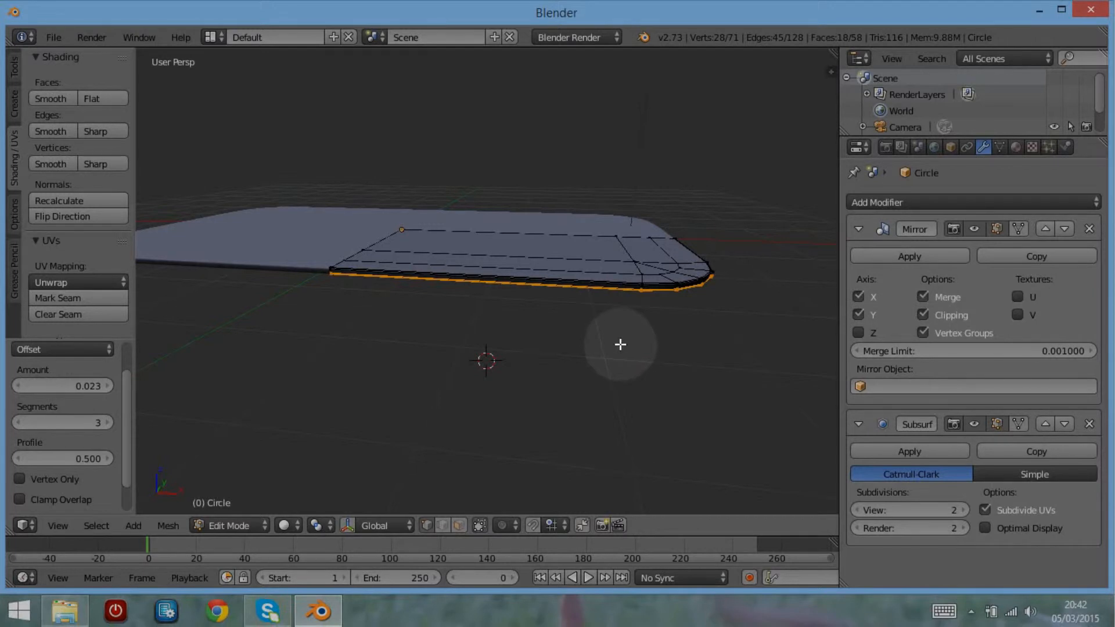
pyautogui.press('Tab')
pyautogui.moveTo(653, 329); pyautogui.dragTo(501, 285, button='middle')
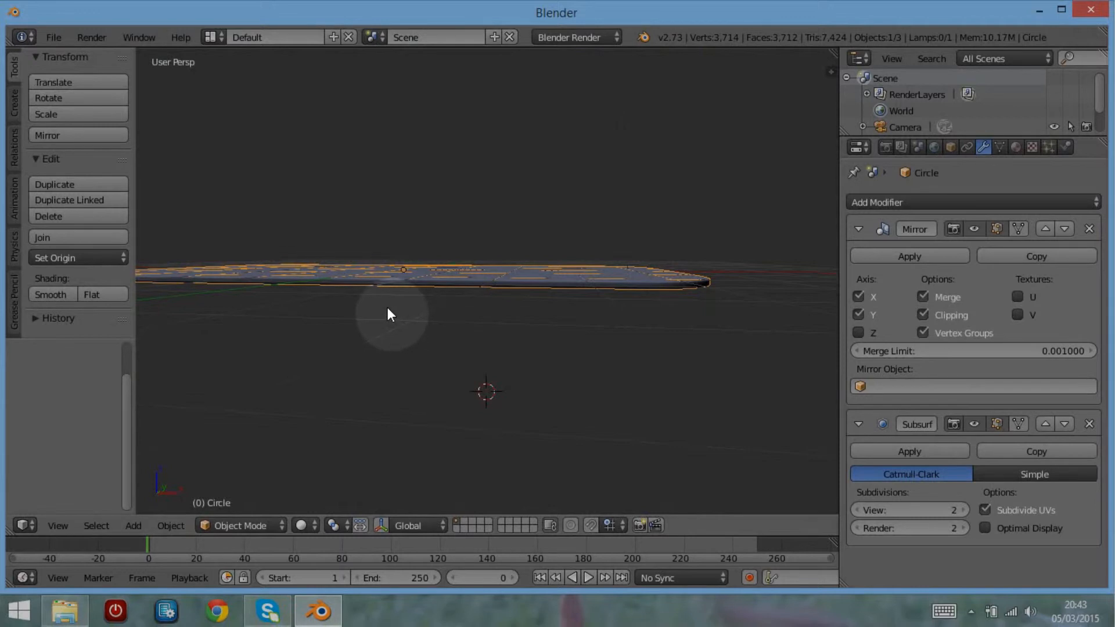
# Duplicate the slab's entire mesh in Edit Mode, move the copy up about 2.12 along Z, and return to Object Mode.
pyautogui.press('Tab')
pyautogui.press('a')
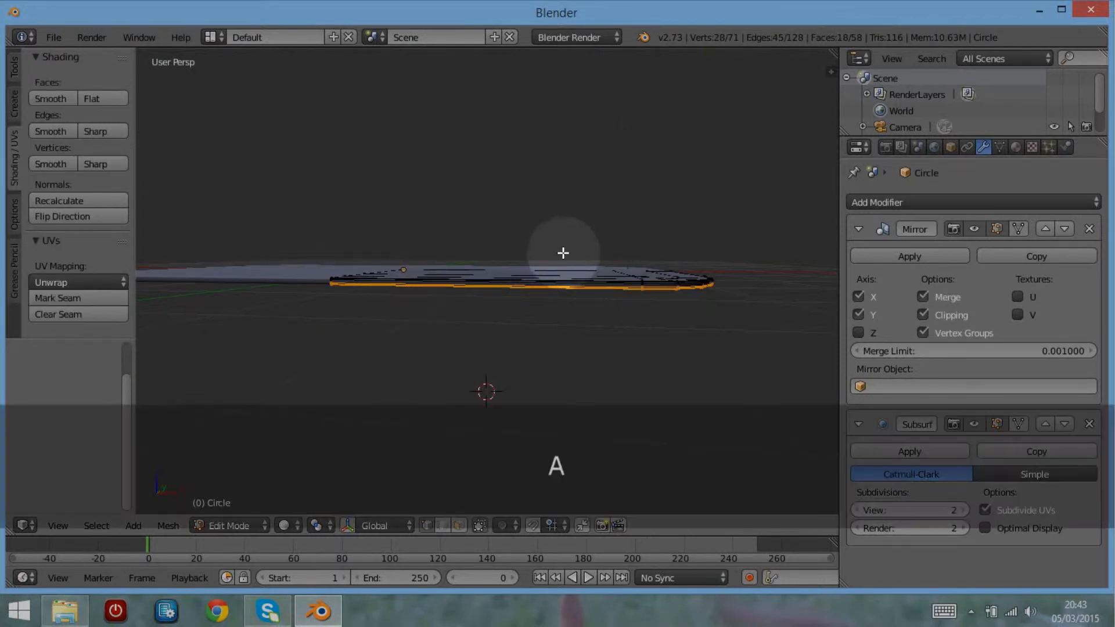
pyautogui.press('a')
pyautogui.moveTo(563, 253); pyautogui.dragTo(568, 301, button='middle')
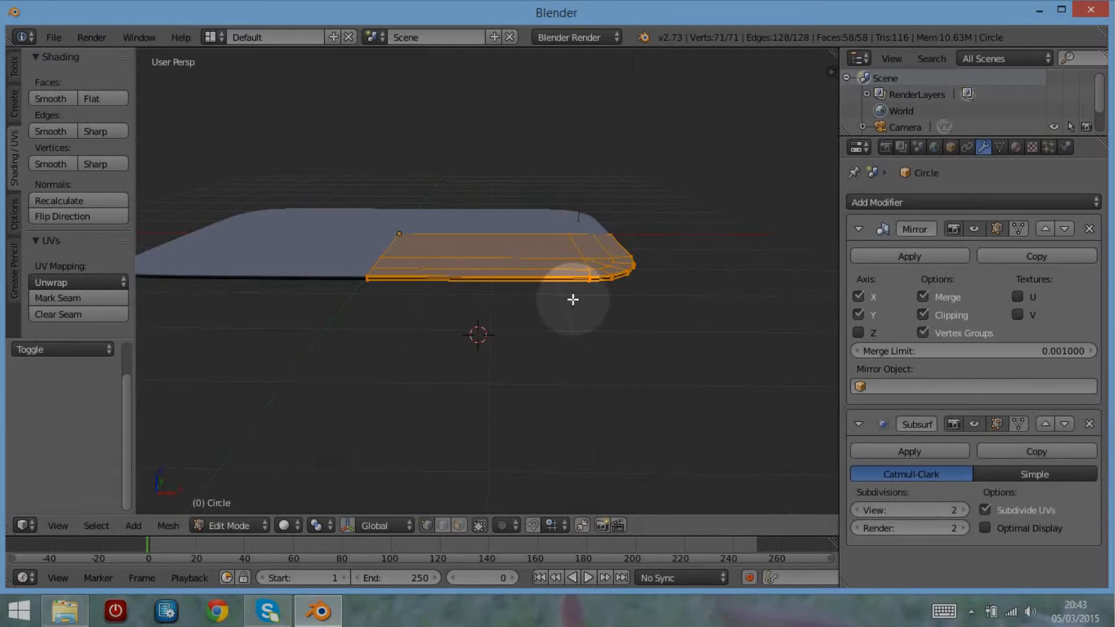
pyautogui.hotkey('shift', 'd')
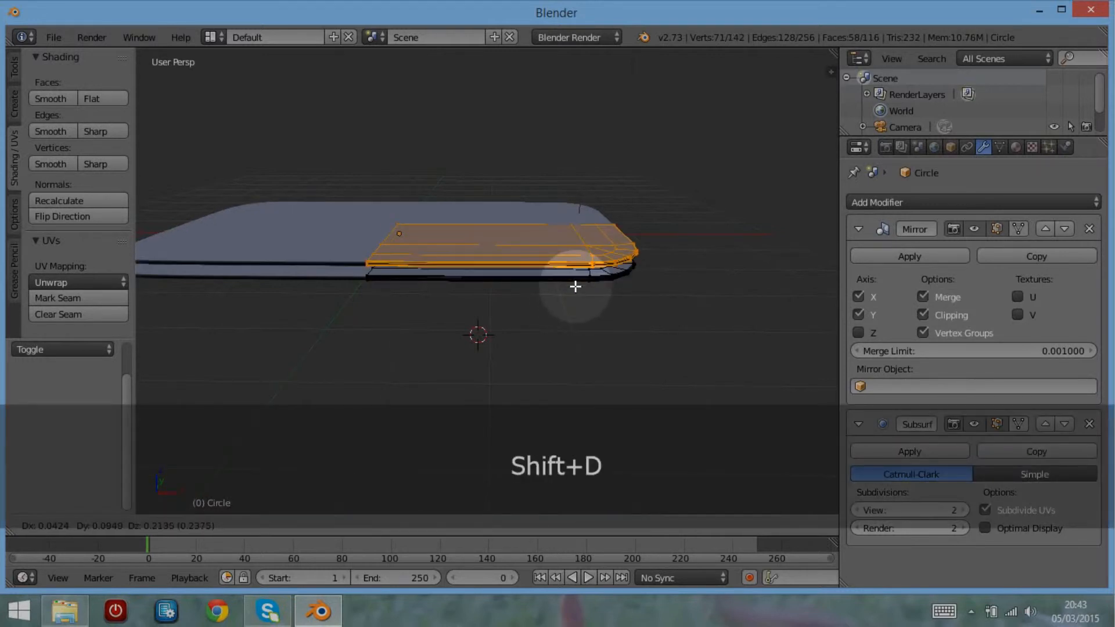
pyautogui.press('z')
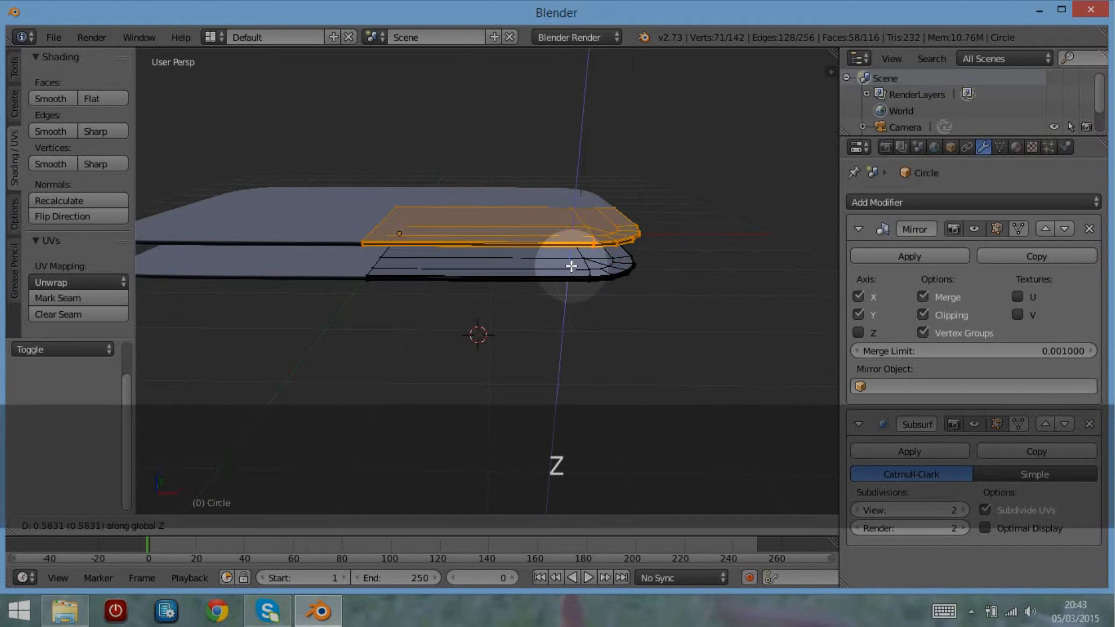
pyautogui.click(567, 170)
pyautogui.moveTo(490, 331); pyautogui.dragTo(498, 306, button='middle')
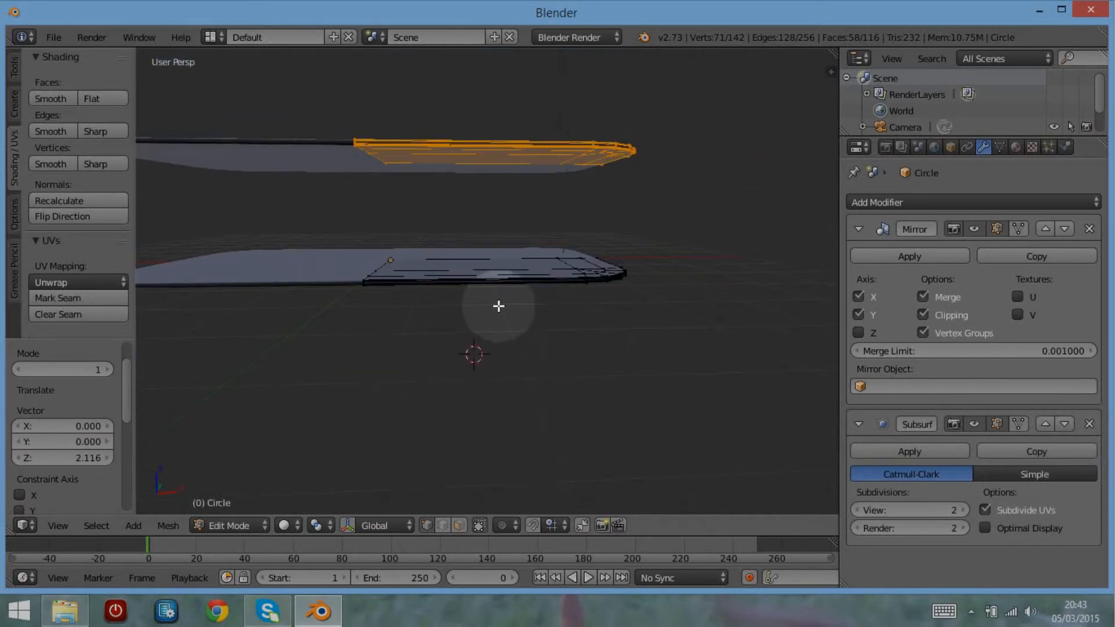
pyautogui.click(222, 526)
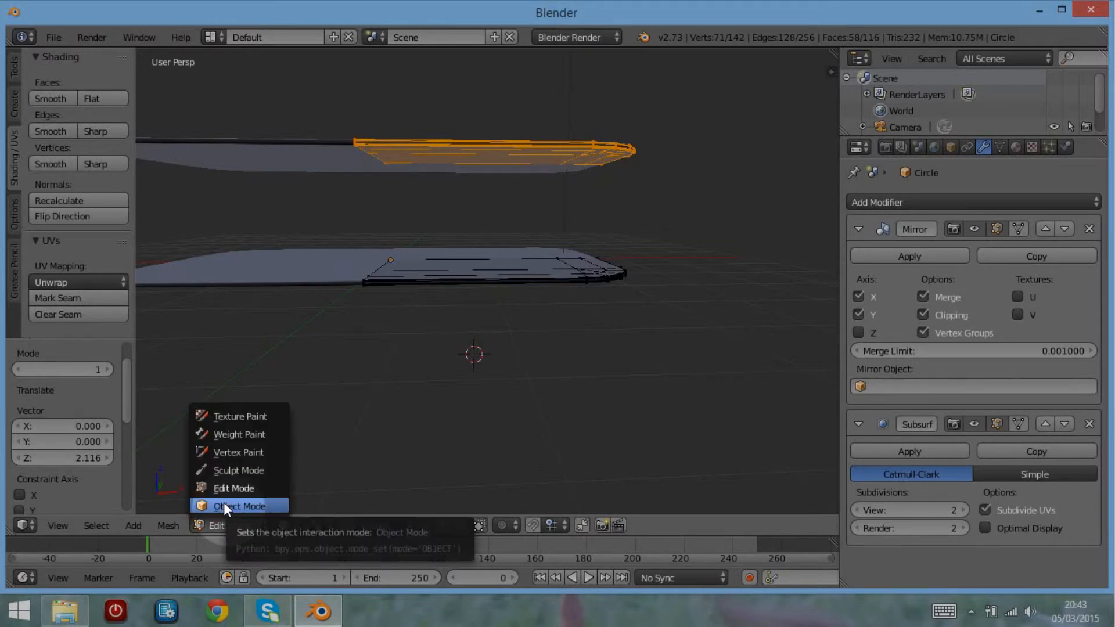
pyautogui.click(224, 504)
pyautogui.moveTo(459, 296); pyautogui.dragTo(452, 347, button='middle')
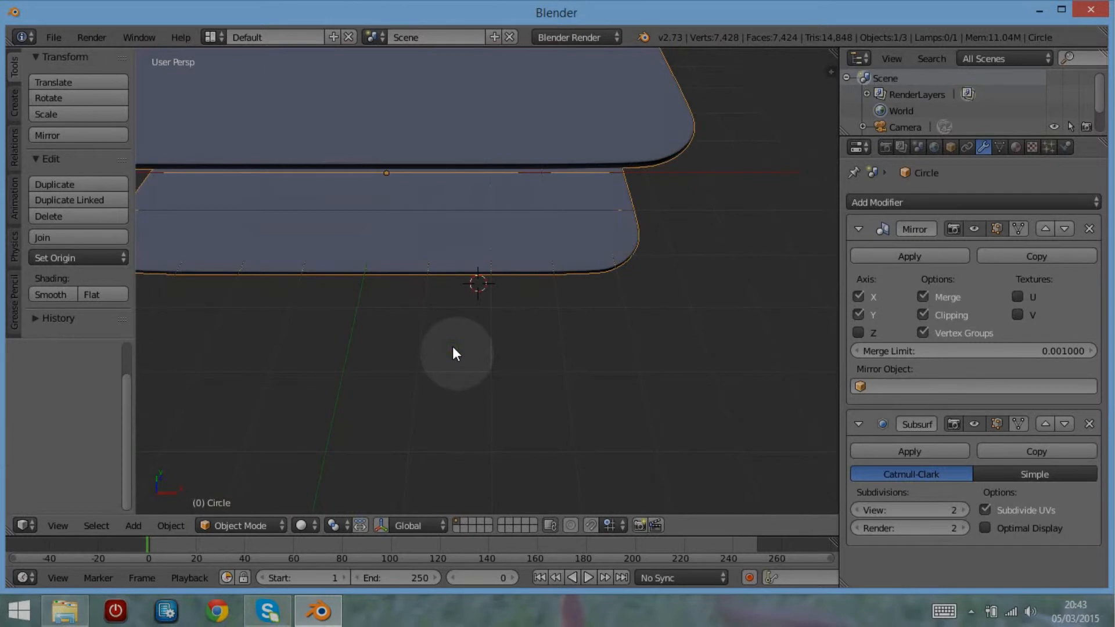
pyautogui.press('a')
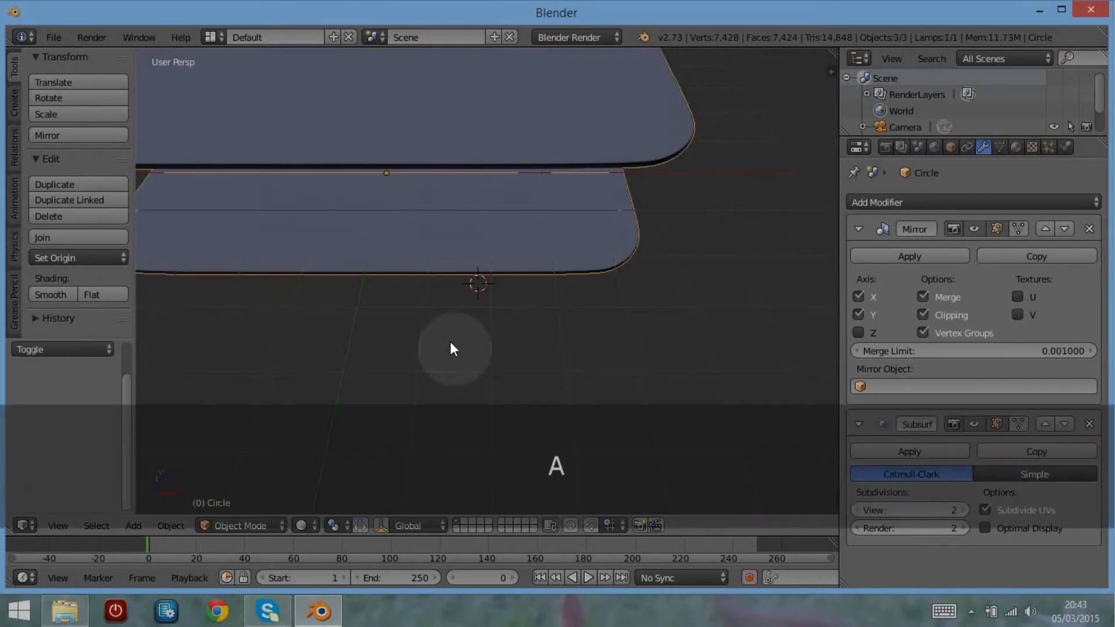
pyautogui.hotkey('shift', 'a')
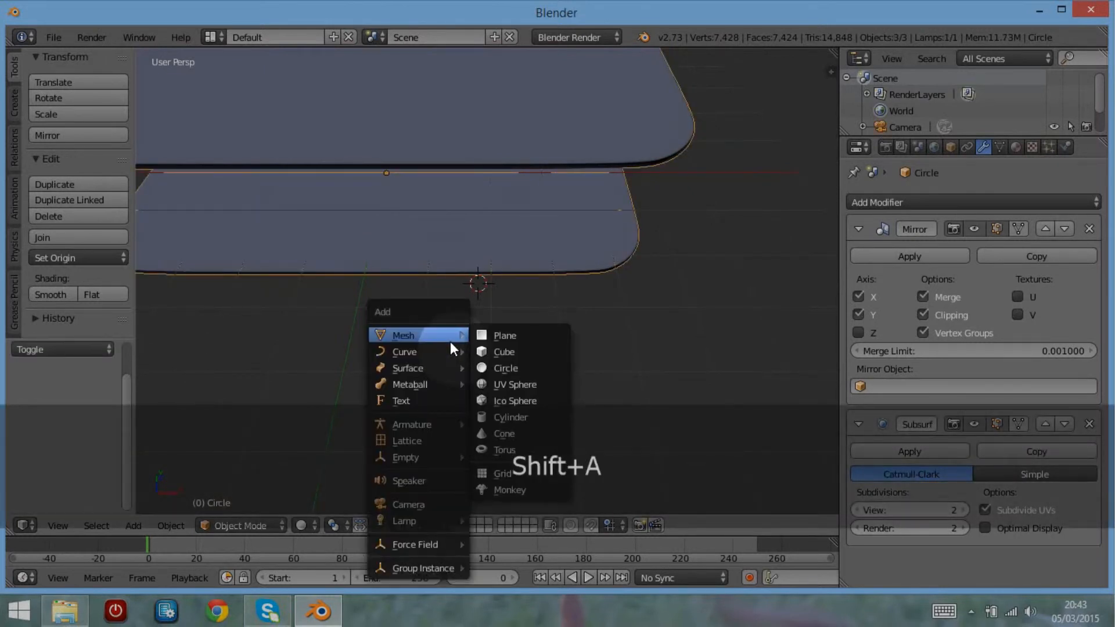
pyautogui.click(499, 367)
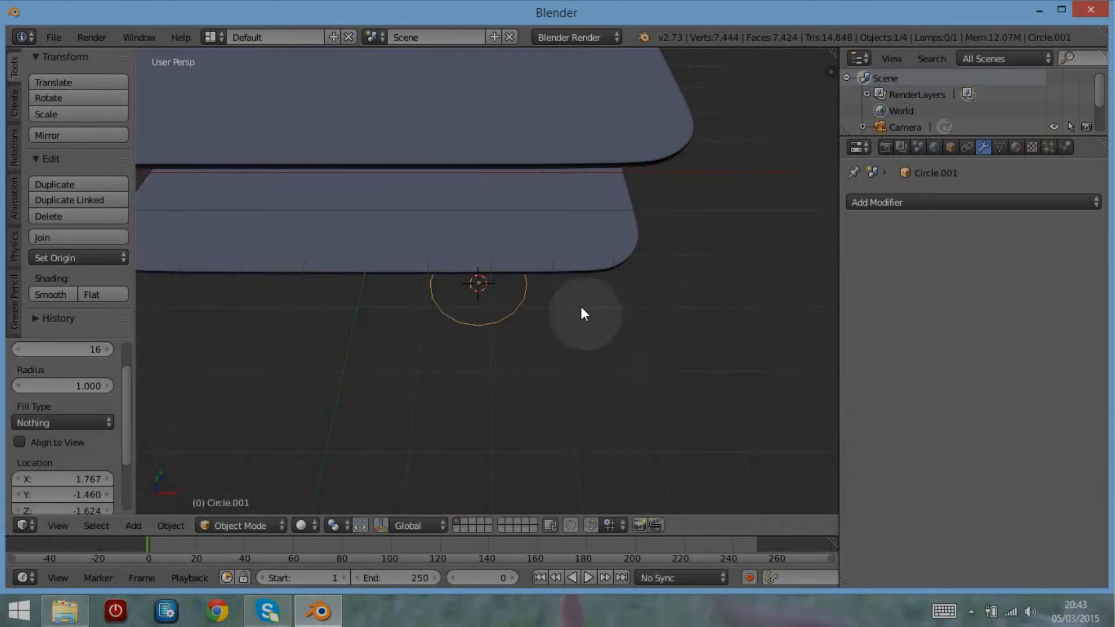
pyautogui.moveTo(580, 305); pyautogui.dragTo(593, 283, button='middle')
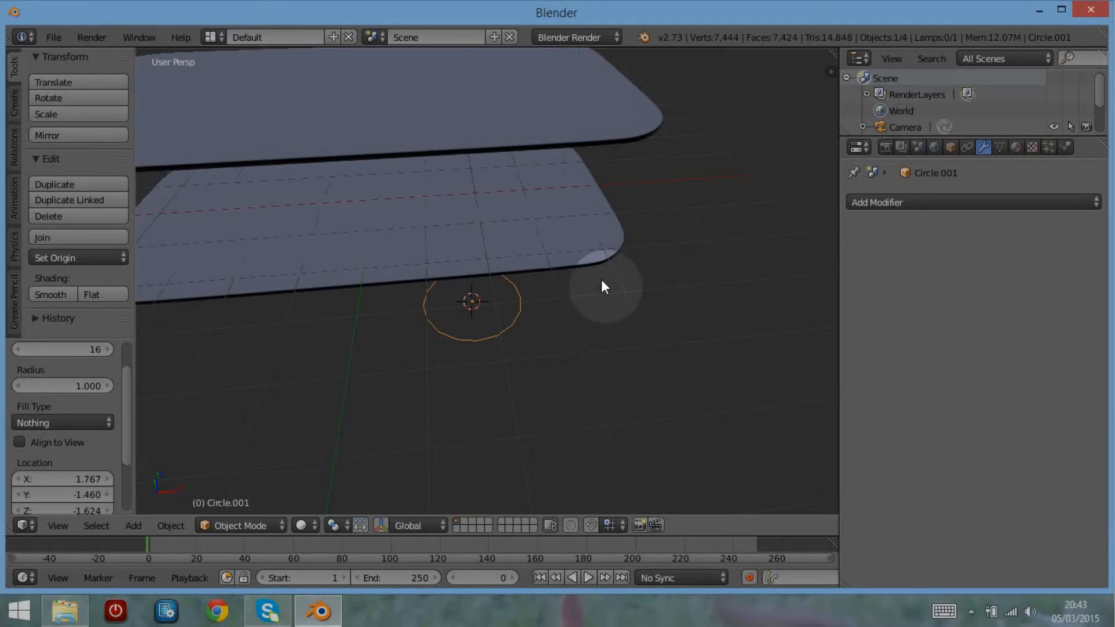
pyautogui.press('x')
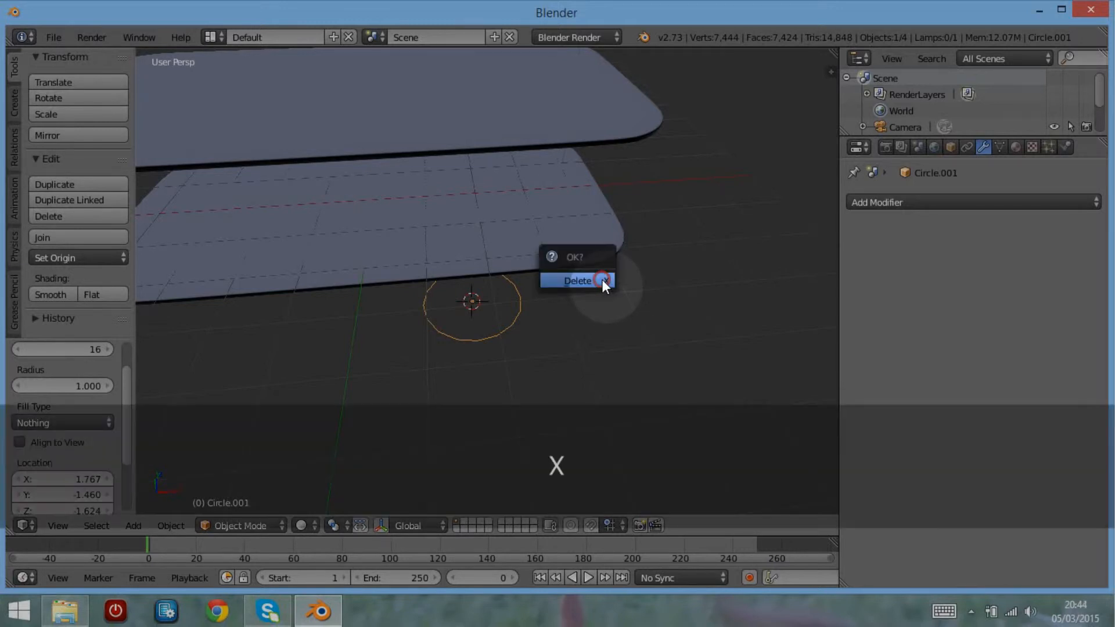
pyautogui.click(602, 279)
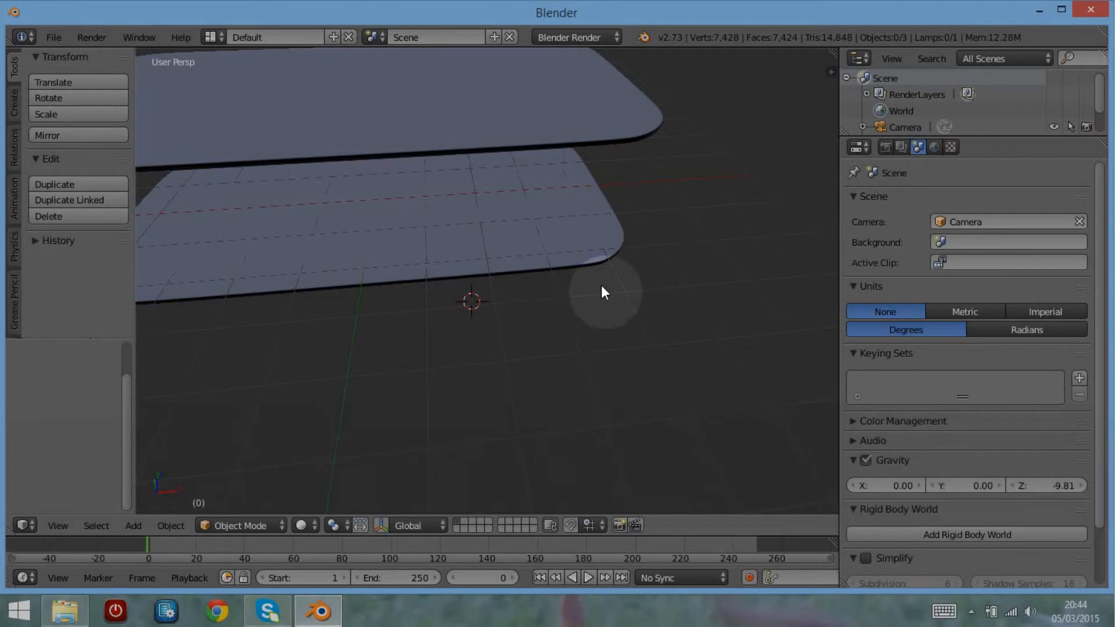
# Snap the 3D cursor to the scene center and add a 16-vertex mesh circle of radius 1 there.
pyautogui.hotkey('shift', 's')
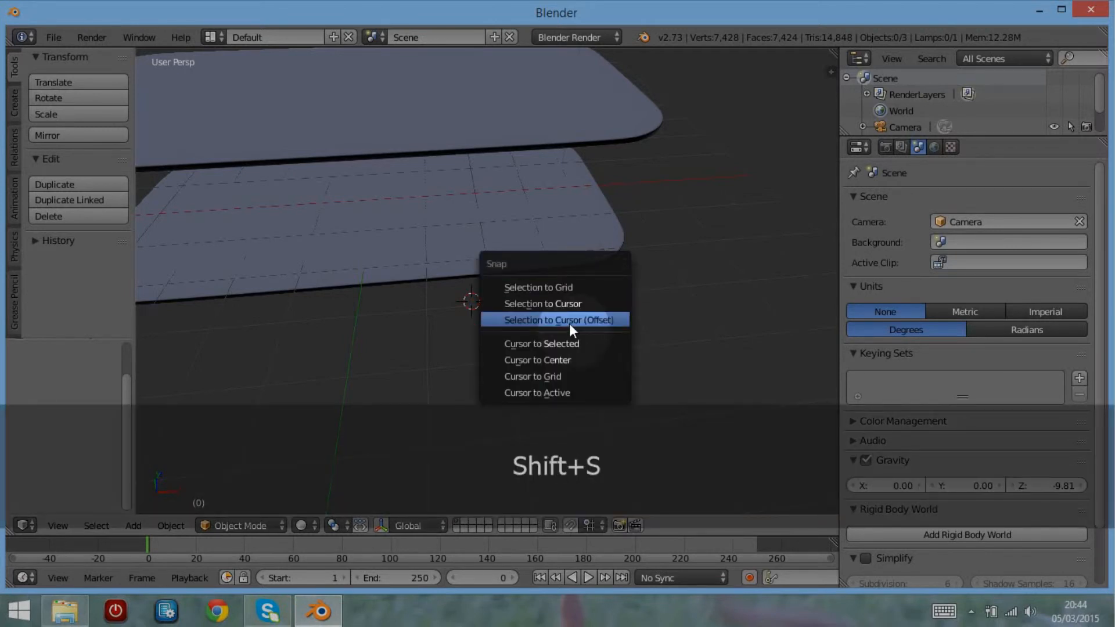
pyautogui.click(560, 360)
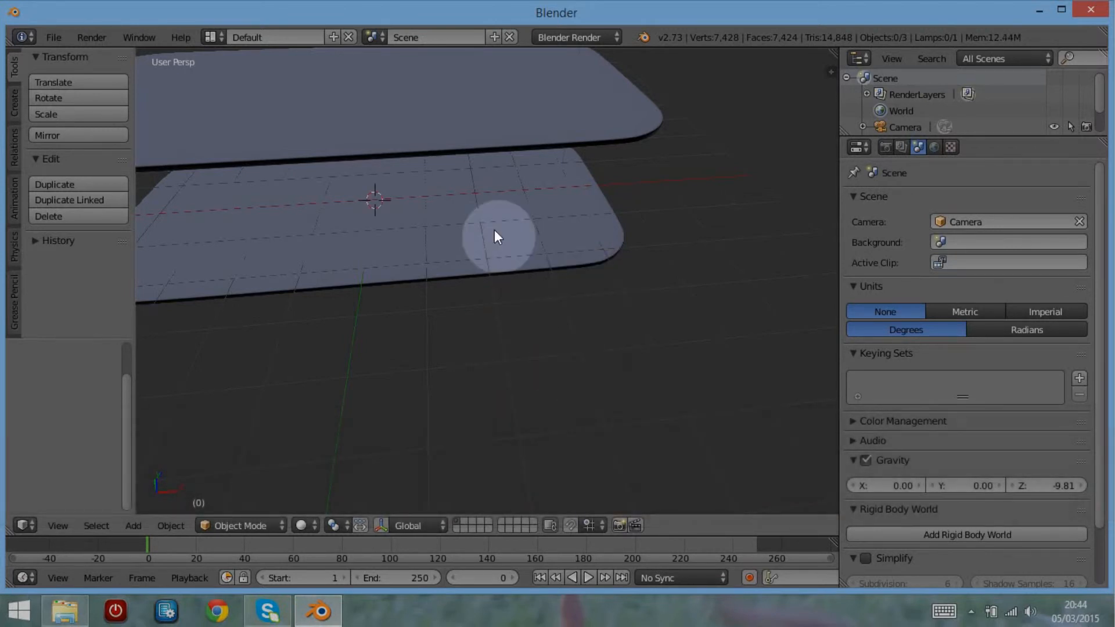
pyautogui.hotkey('shift', 'a')
pyautogui.moveTo(499, 244)
pyautogui.moveTo(465, 234)
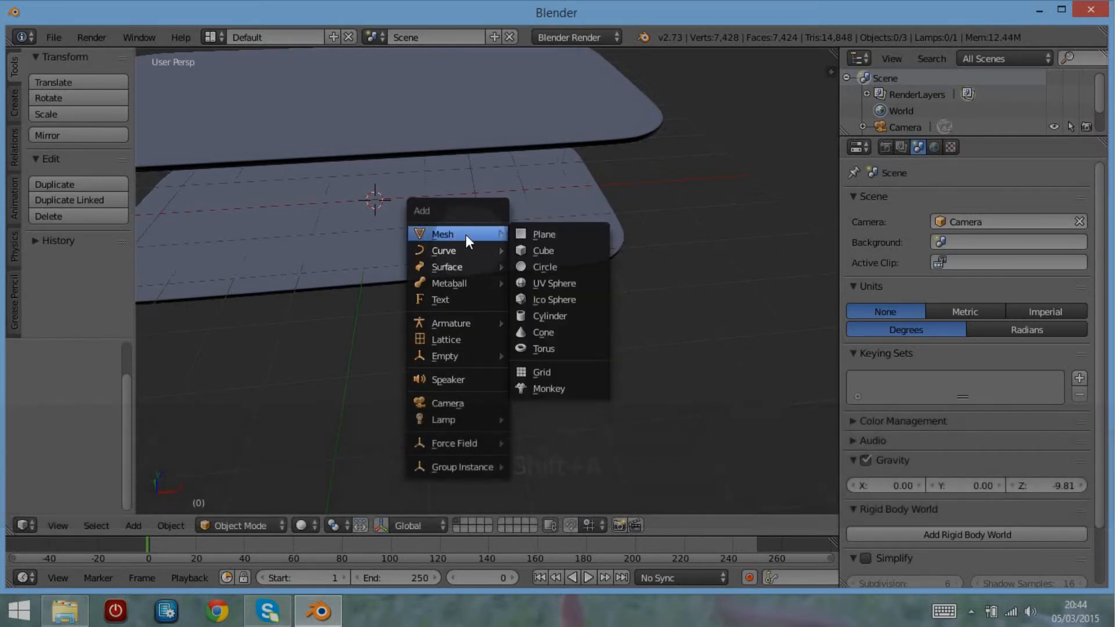
pyautogui.click(559, 260)
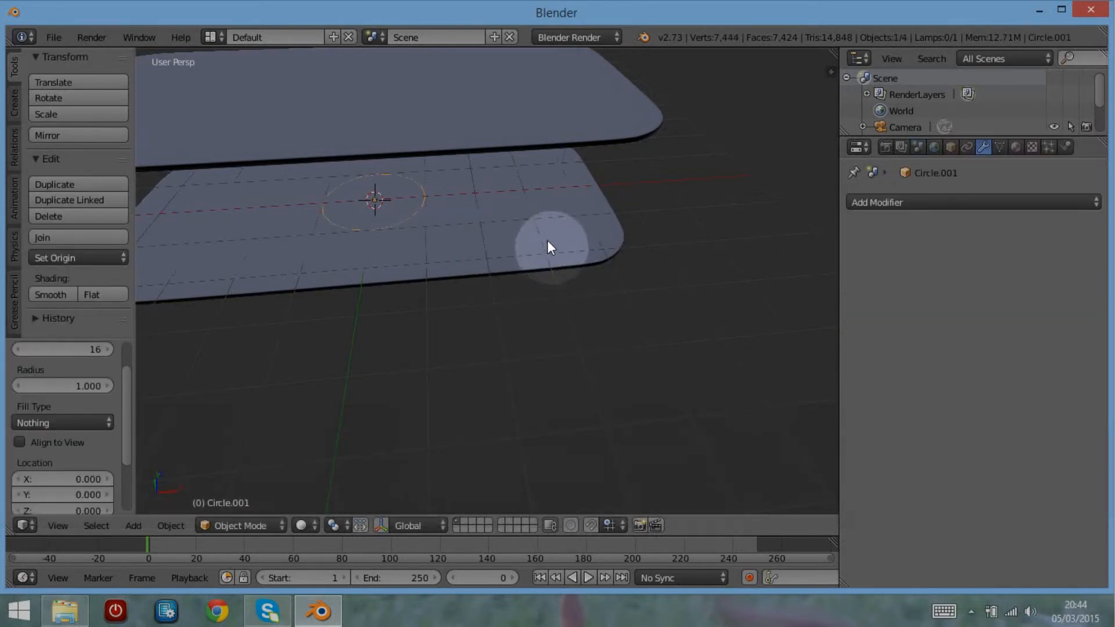
# In Edit Mode, move the circle about -1.28 along Y and 3.42 along X to the lower slab's front right corner.
pyautogui.press('Tab')
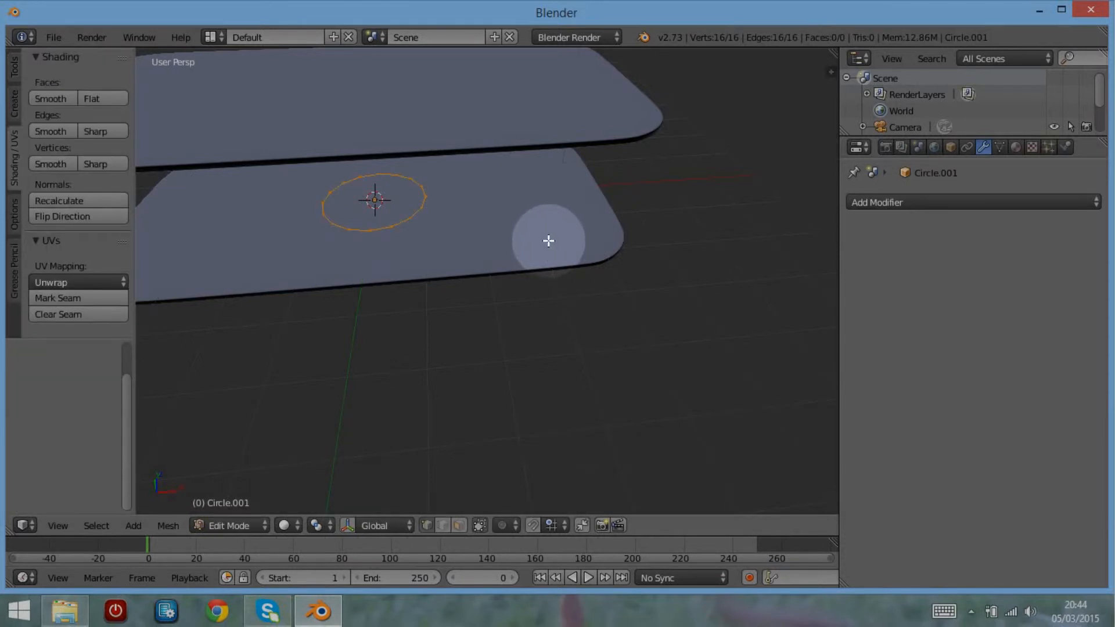
pyautogui.press('g')
pyautogui.press('y')
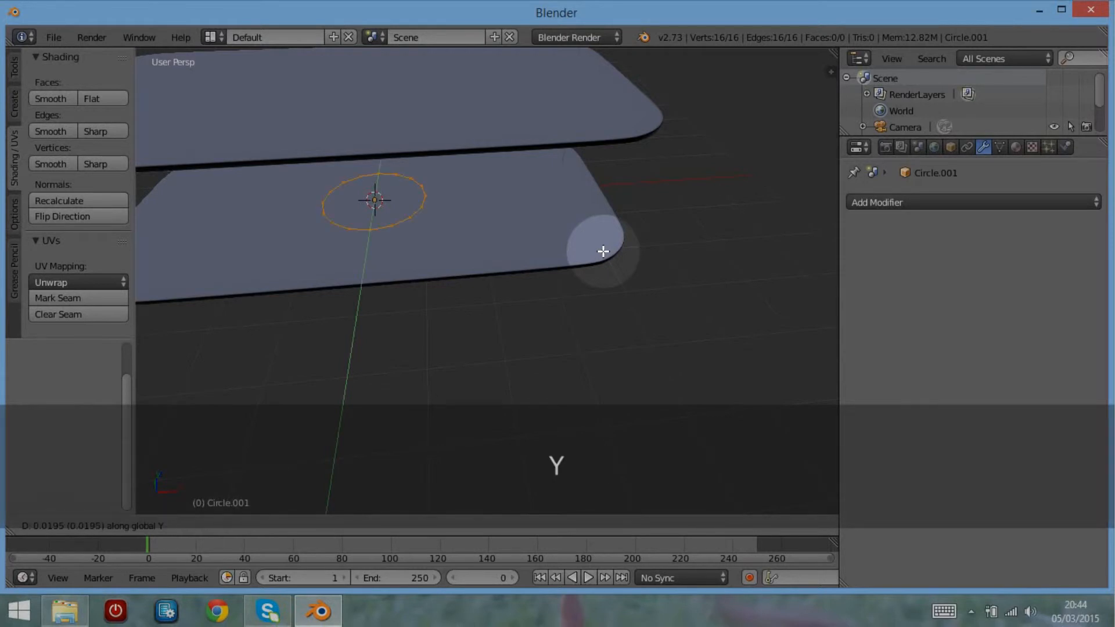
pyautogui.click(599, 291)
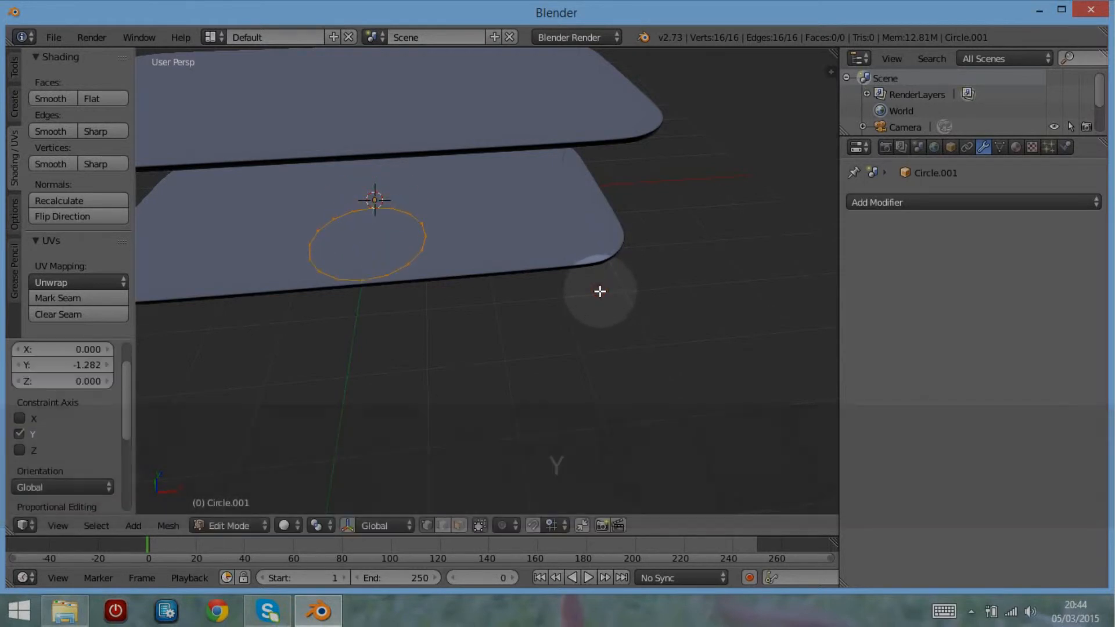
pyautogui.press('g')
pyautogui.press('x')
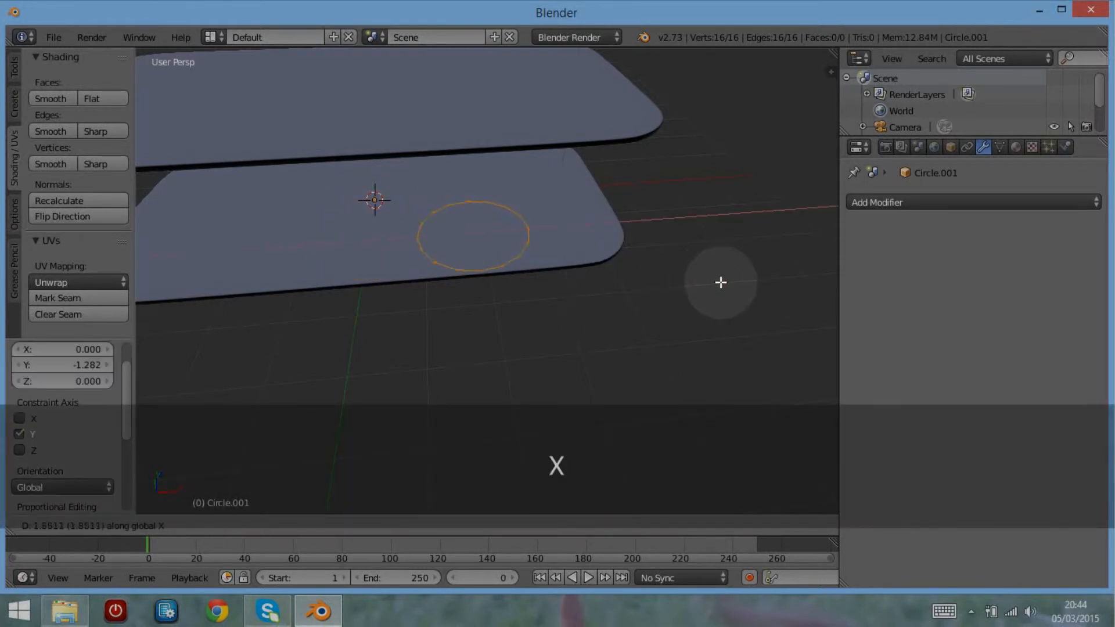
pyautogui.click(791, 293)
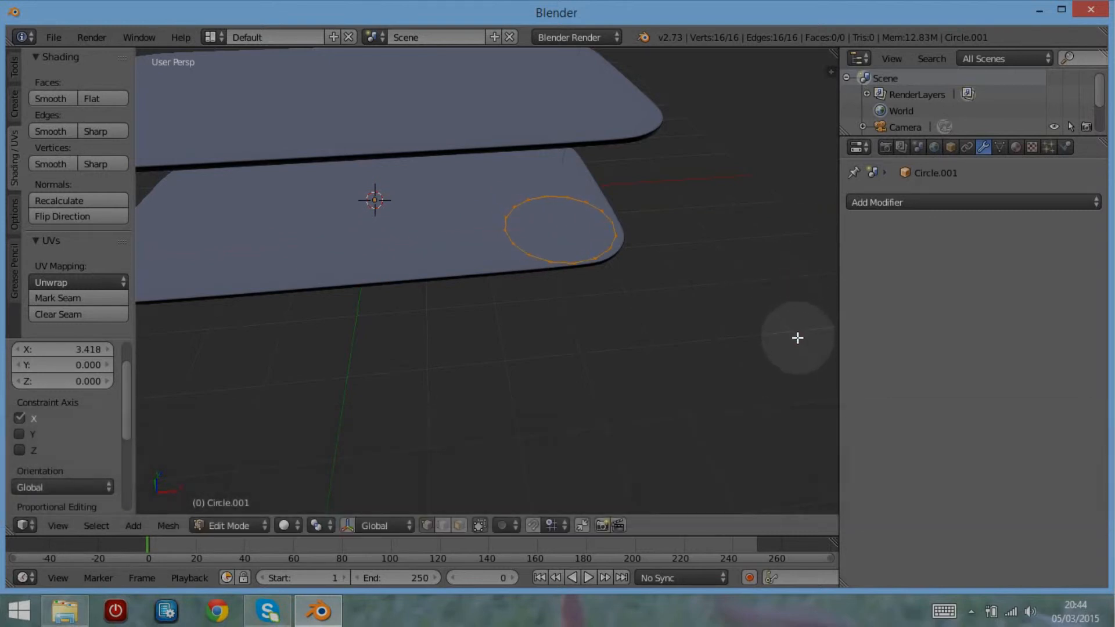
# Scale the circle to about 0.49 and shift it about -0.23 along Y and 0.31 along X, closer to the slab's corner.
pyautogui.press('s')
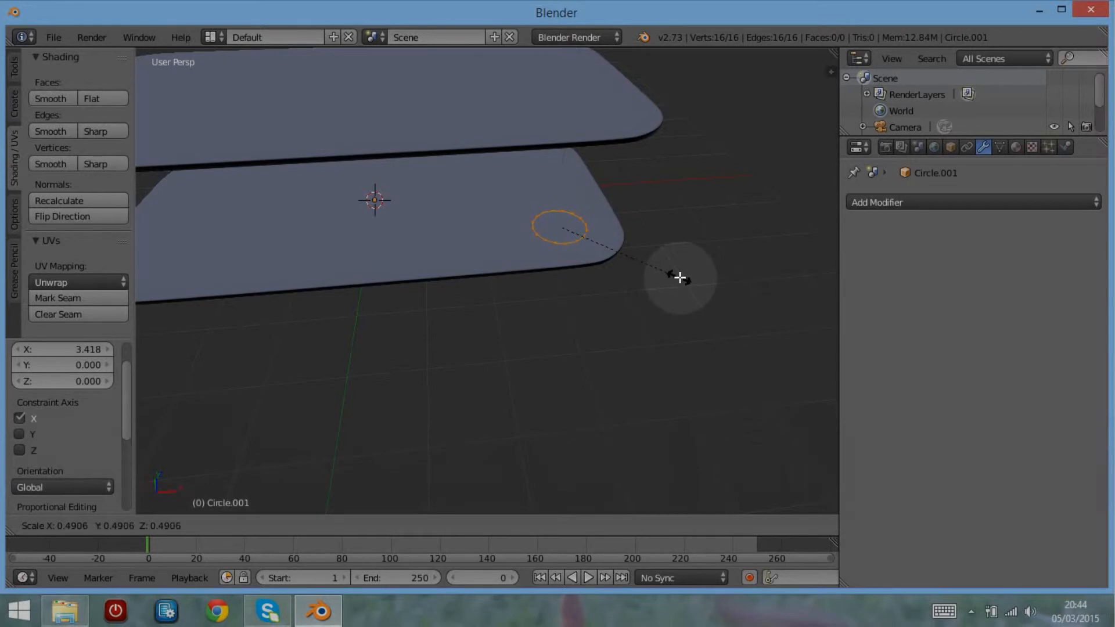
pyautogui.click(679, 277)
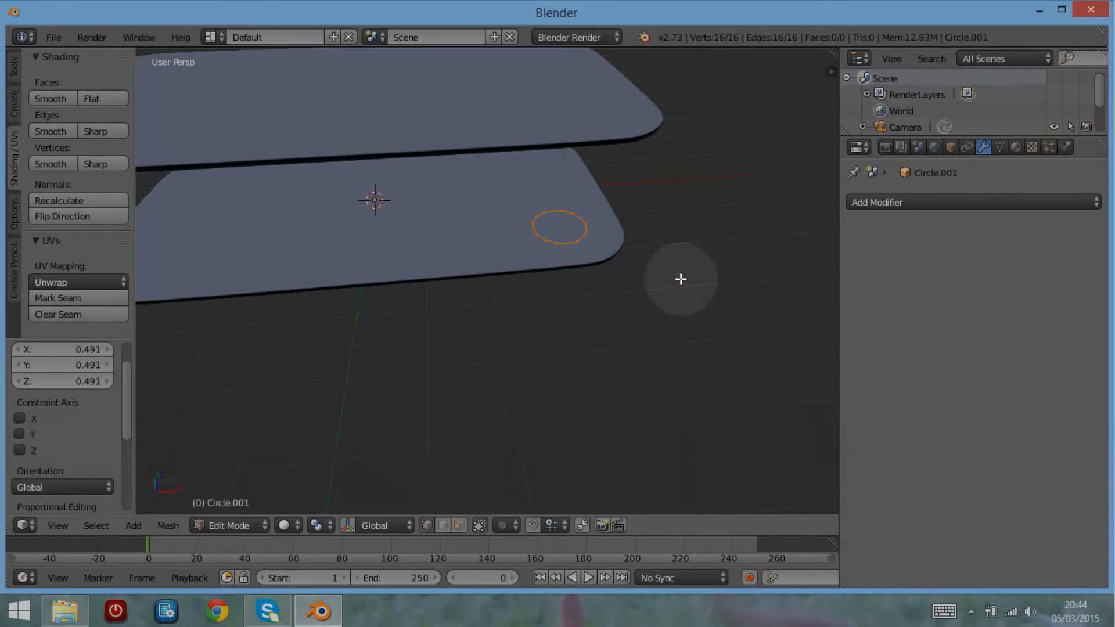
pyautogui.press('g')
pyautogui.press('y')
pyautogui.press('g')
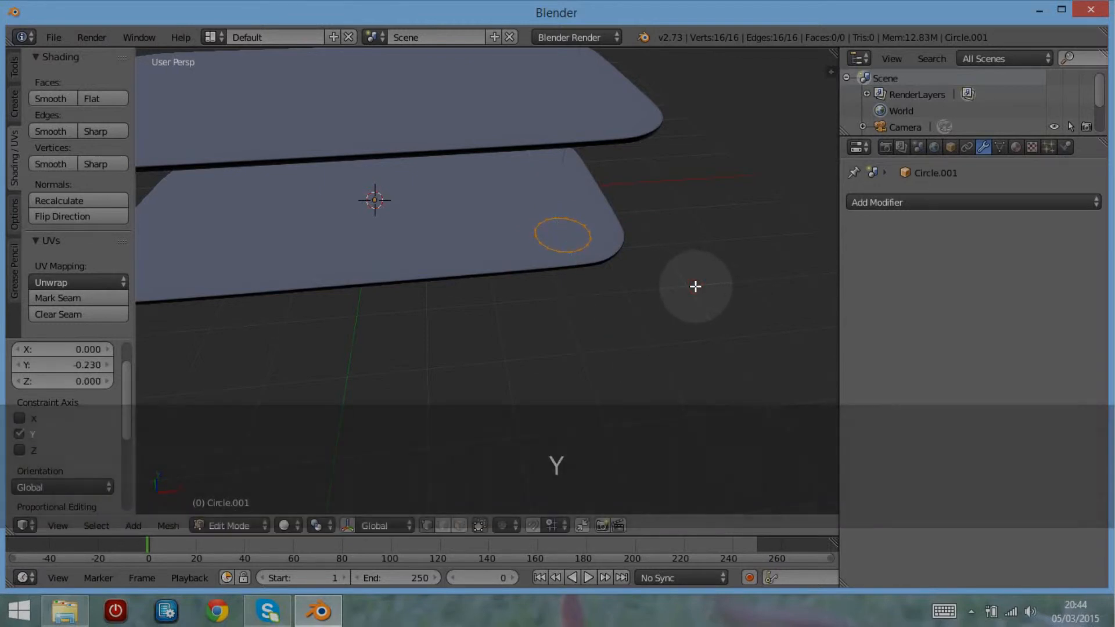
pyautogui.press('x')
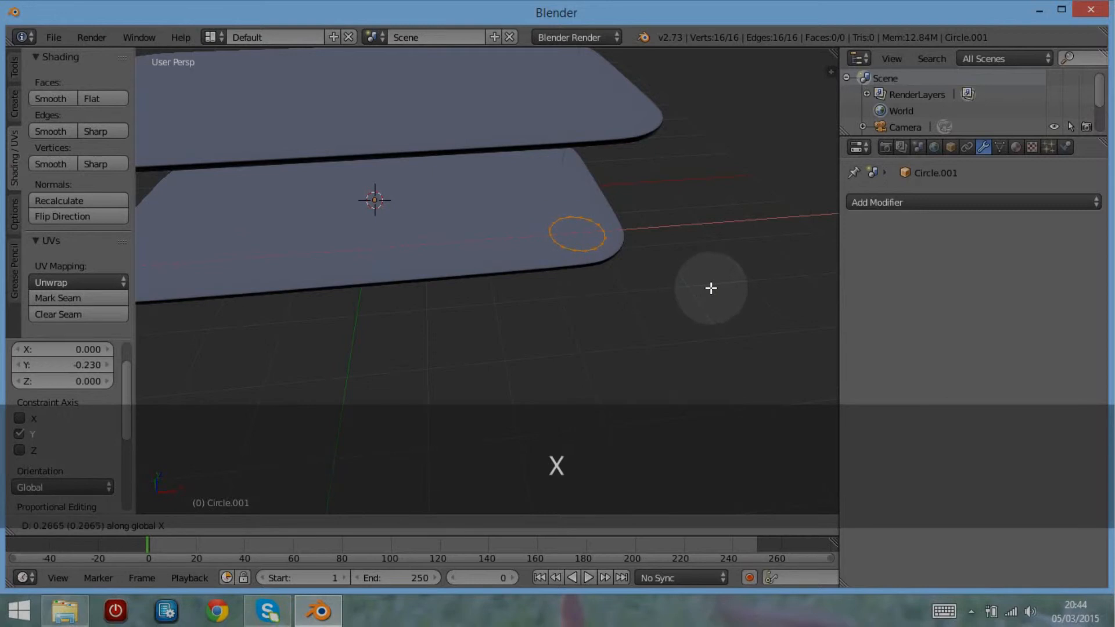
pyautogui.click(713, 290)
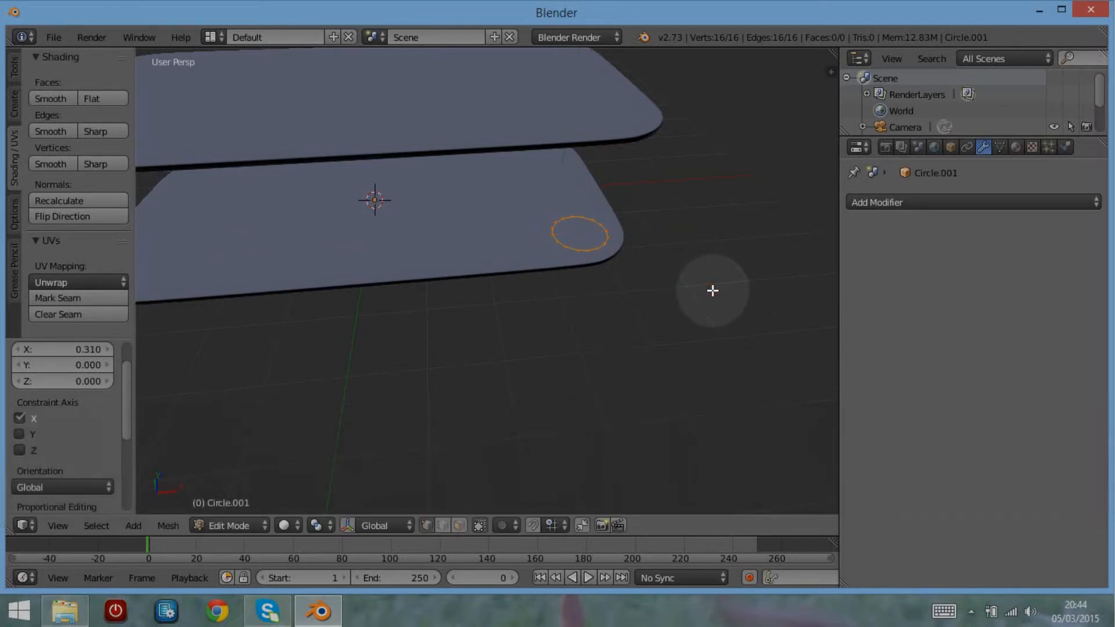
# Extrude the circle up about 1.72 along Z to form a hollow cylindrical leg between the two slabs.
pyautogui.press('e')
pyautogui.press('x')
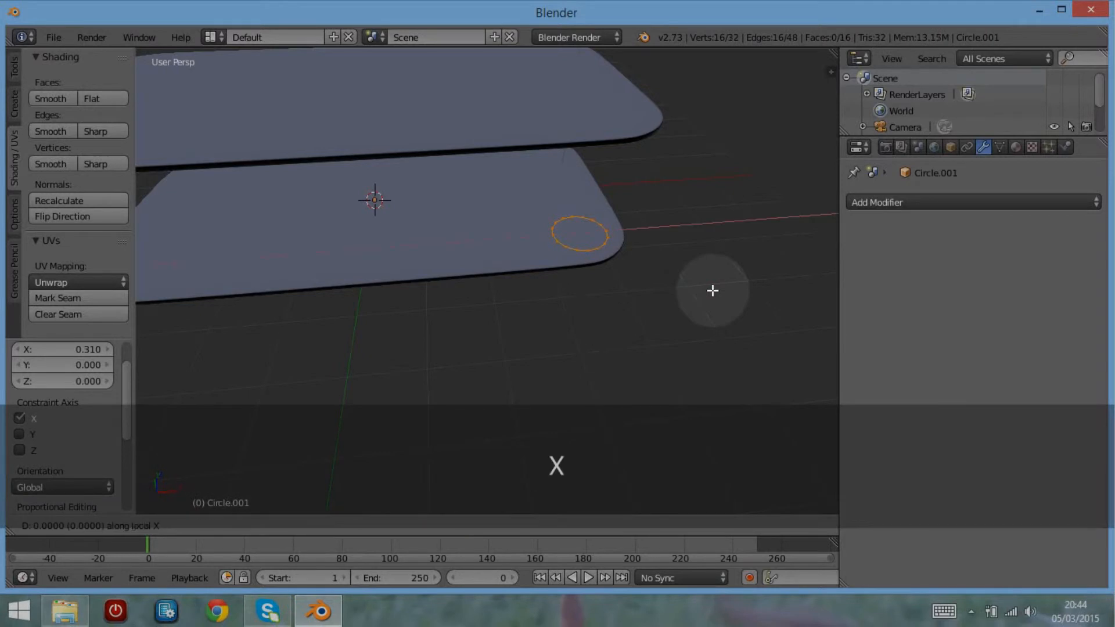
pyautogui.press('z')
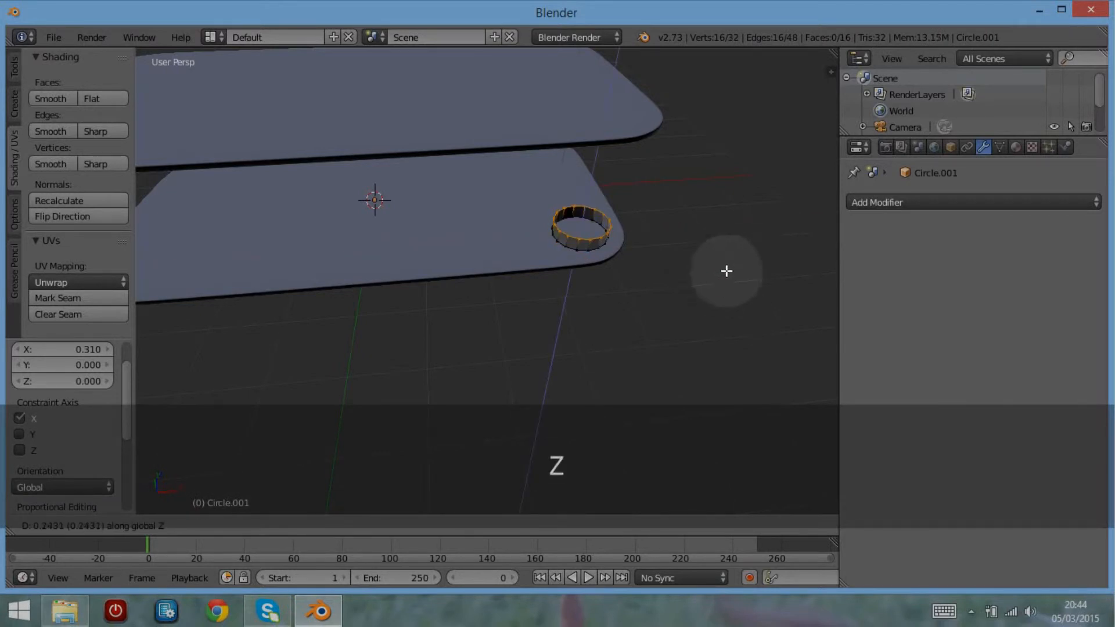
pyautogui.click(743, 197)
pyautogui.moveTo(743, 197); pyautogui.dragTo(706, 183, button='middle')
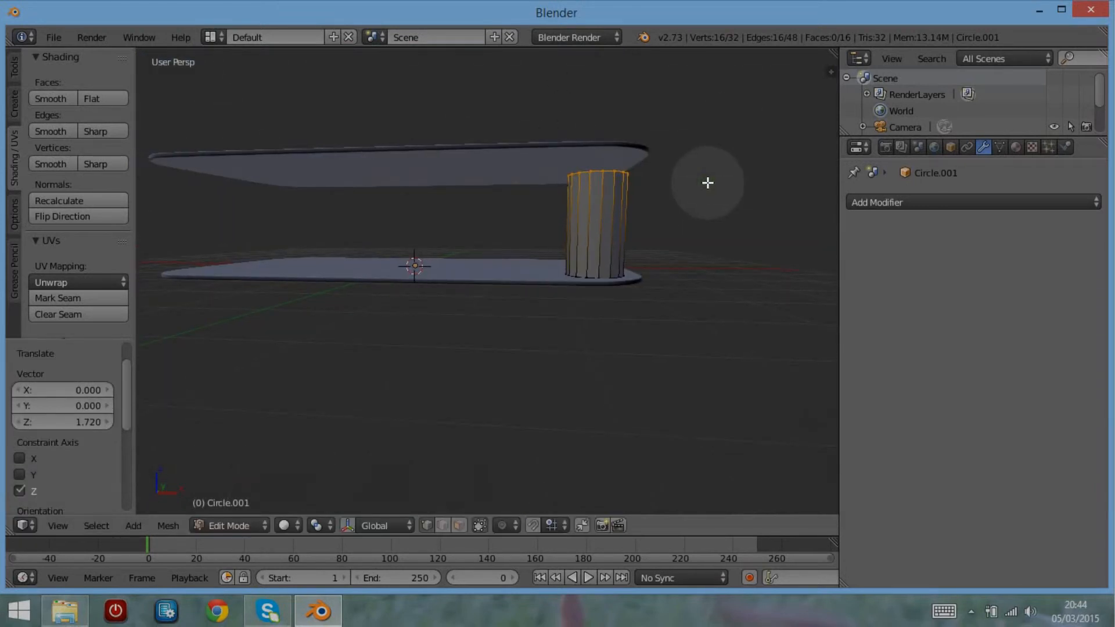
# In front view, raise the leg's upper edge loop about 0.30 along Z toward the upper slab.
pyautogui.press('KP_1')
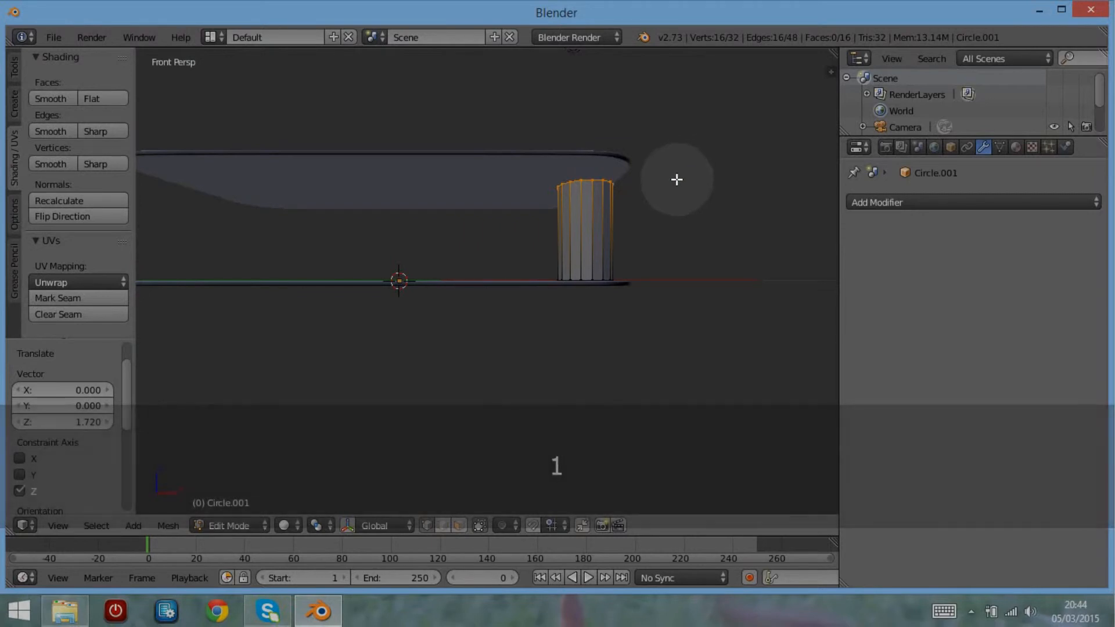
pyautogui.press('g')
pyautogui.press('z')
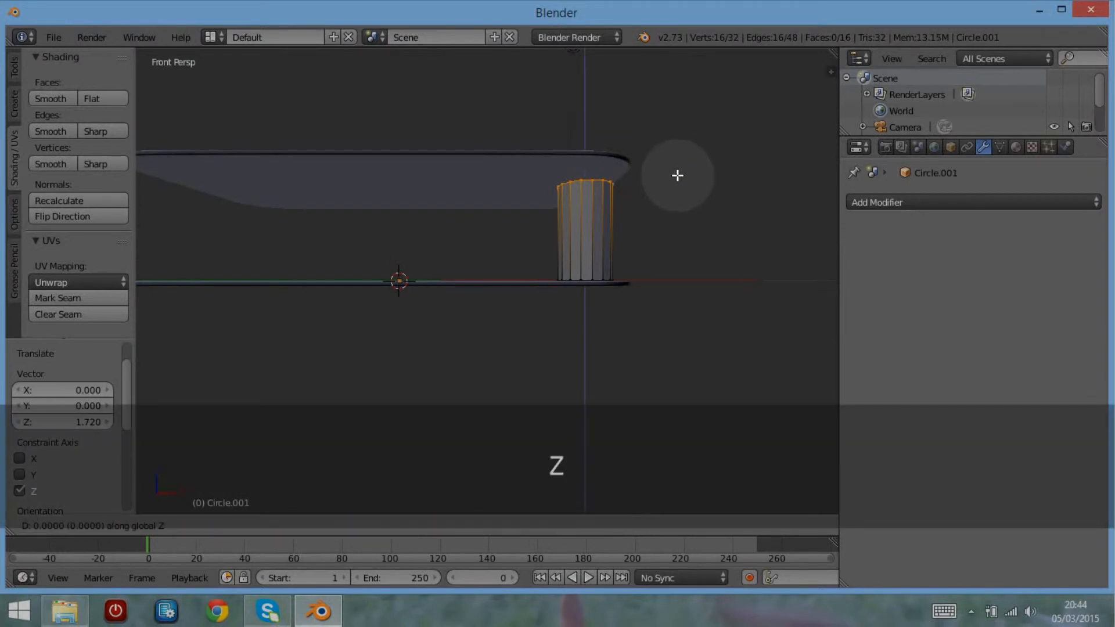
pyautogui.click(674, 163)
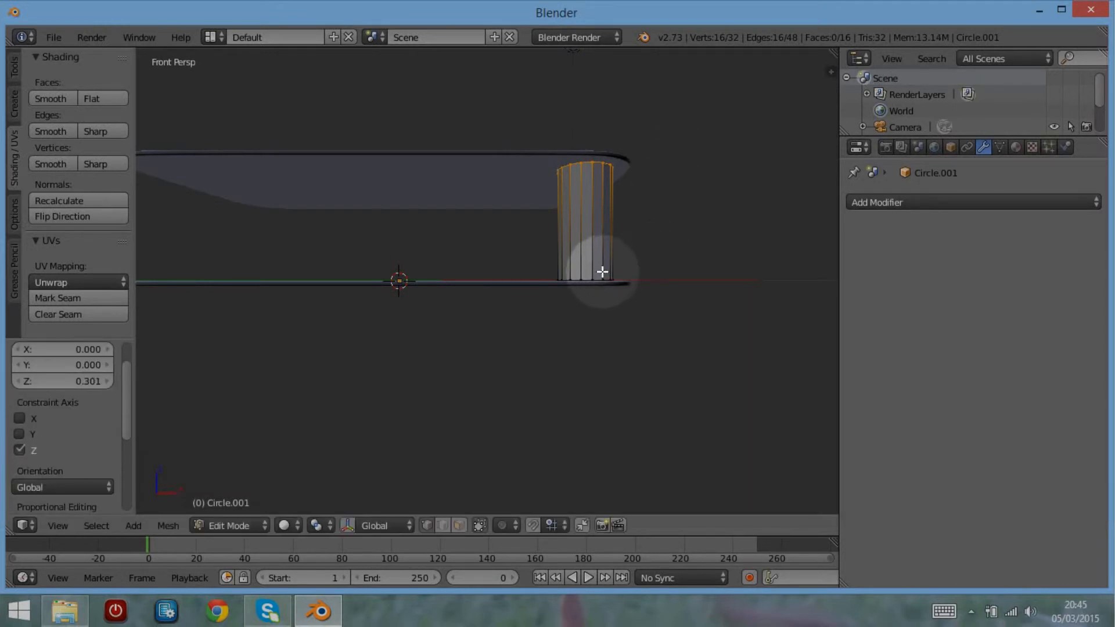
# Duplicate the leg's bottom edge loop and move the copy about -0.105 along Z, just below the lower slab.
pyautogui.press('alt')
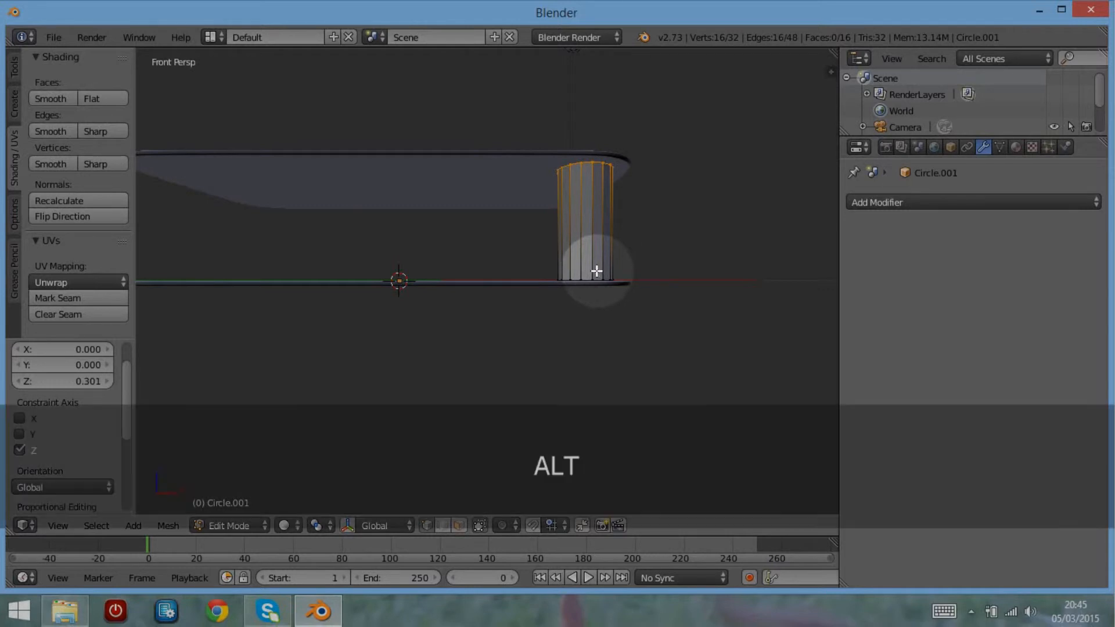
pyautogui.keyDown('alt'); pyautogui.click(589, 278); pyautogui.keyUp('alt')
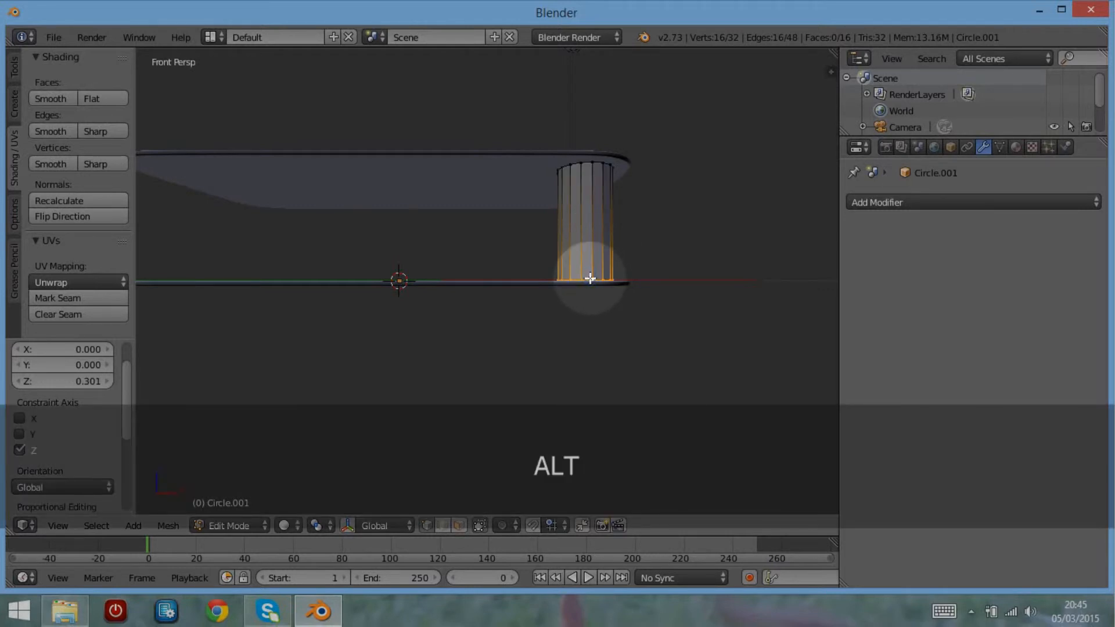
pyautogui.scroll(-1, 610, 309)
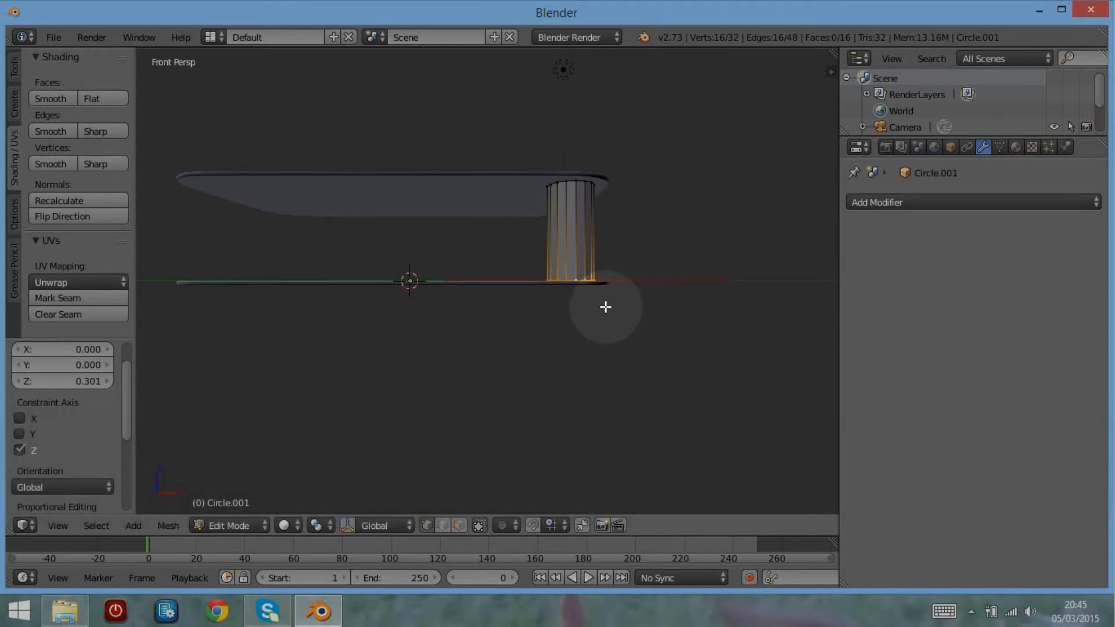
pyautogui.hotkey('shift', 'd')
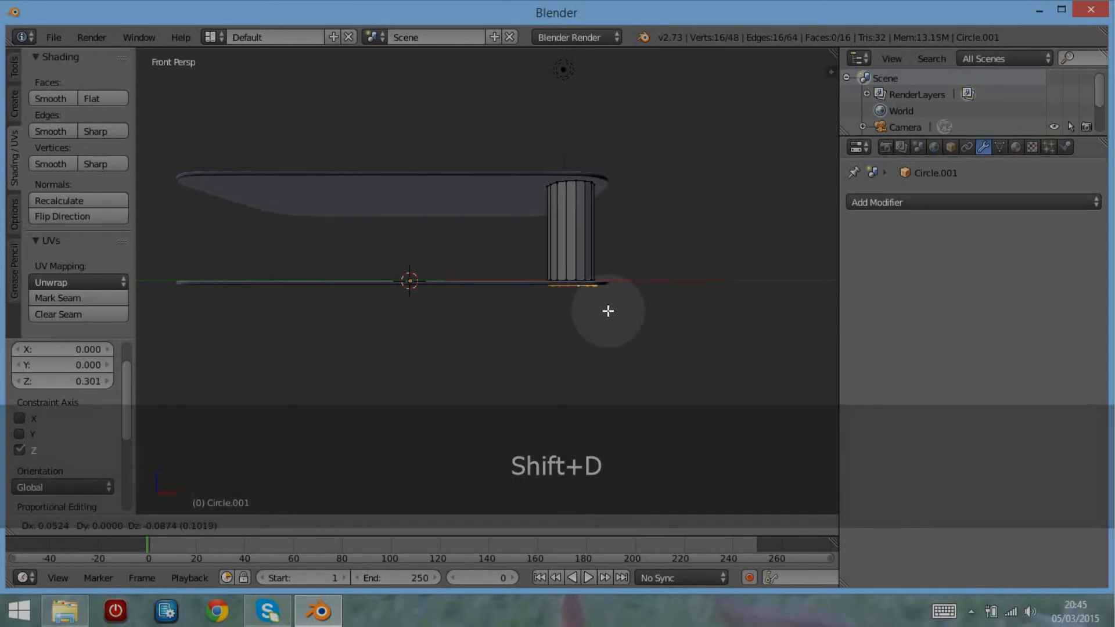
pyautogui.press('z')
pyautogui.click(608, 312)
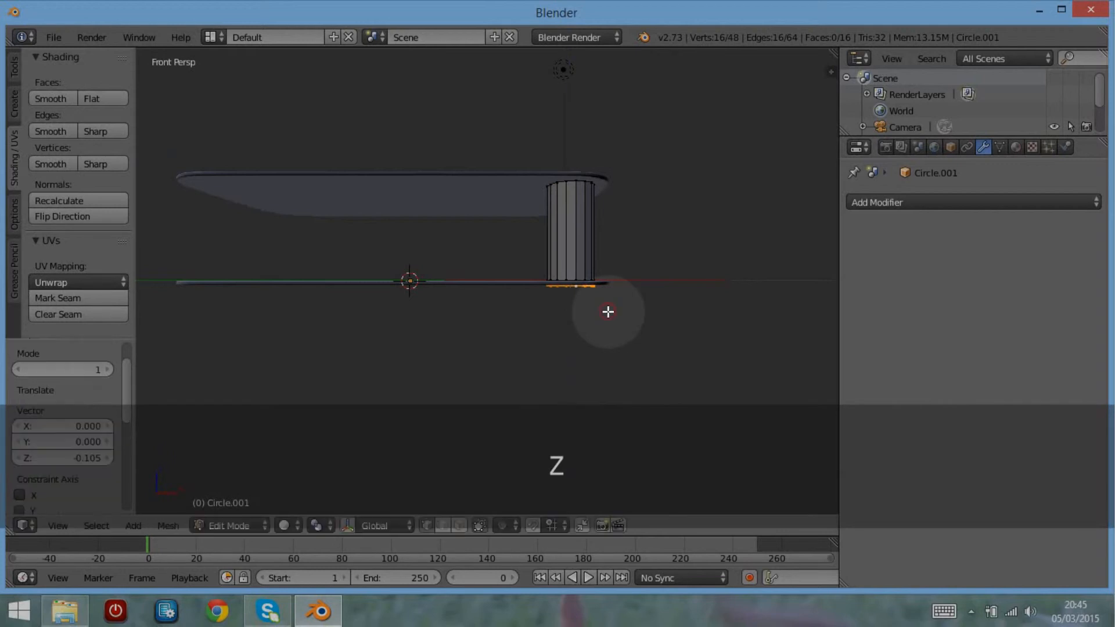
# Extrude the duplicated loop about -0.349 along Z to form a short hollow foot beneath the lower slab.
pyautogui.hotkey('shift', 'd')
pyautogui.press('z')
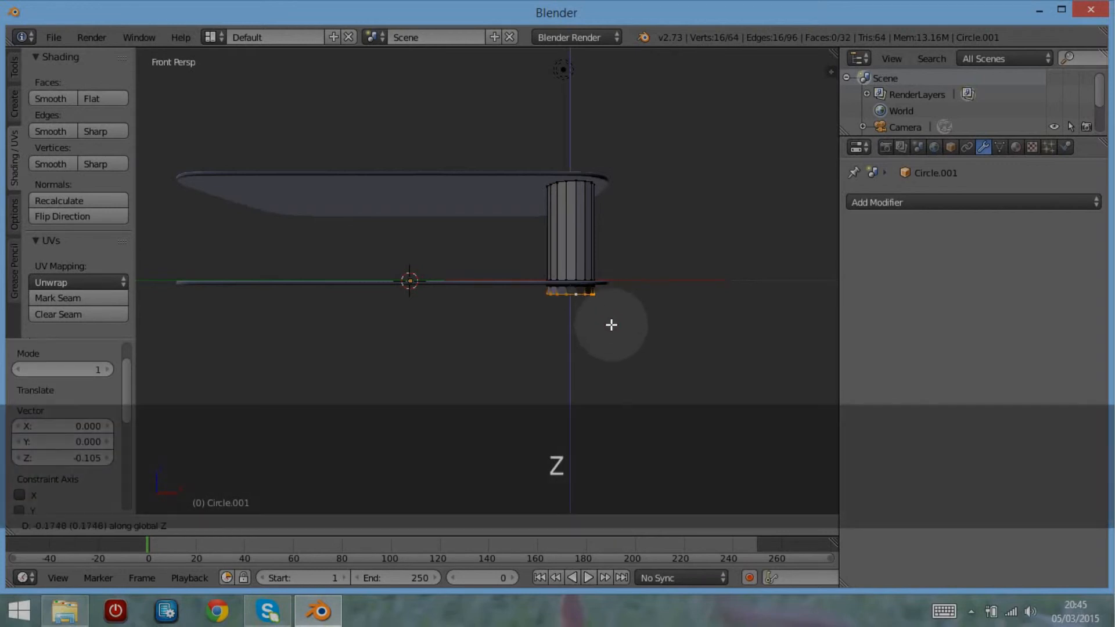
pyautogui.click(612, 328)
# In front orthographic view, raise the leg's upper edge loop about 0.043 along Z to meet the upper slab.
pyautogui.moveTo(612, 327); pyautogui.dragTo(602, 363, button='middle')
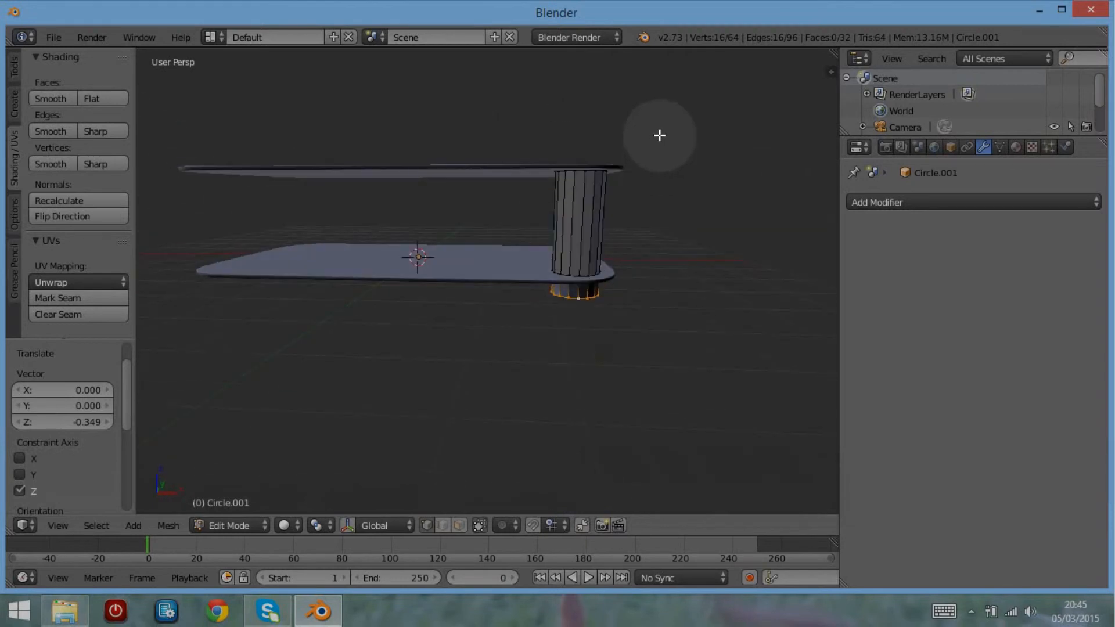
pyautogui.scroll(5, 659, 135)
pyautogui.keyDown('shift'); pyautogui.moveTo(642, 241); pyautogui.dragTo(617, 341, button='middle'); pyautogui.keyUp('shift')
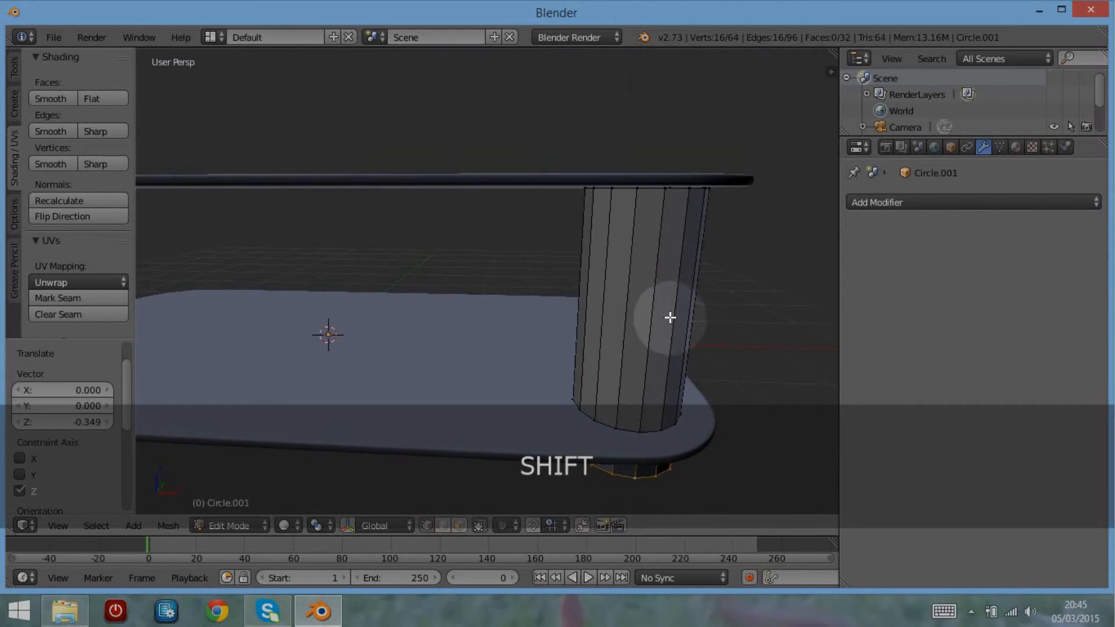
pyautogui.press('KP_1')
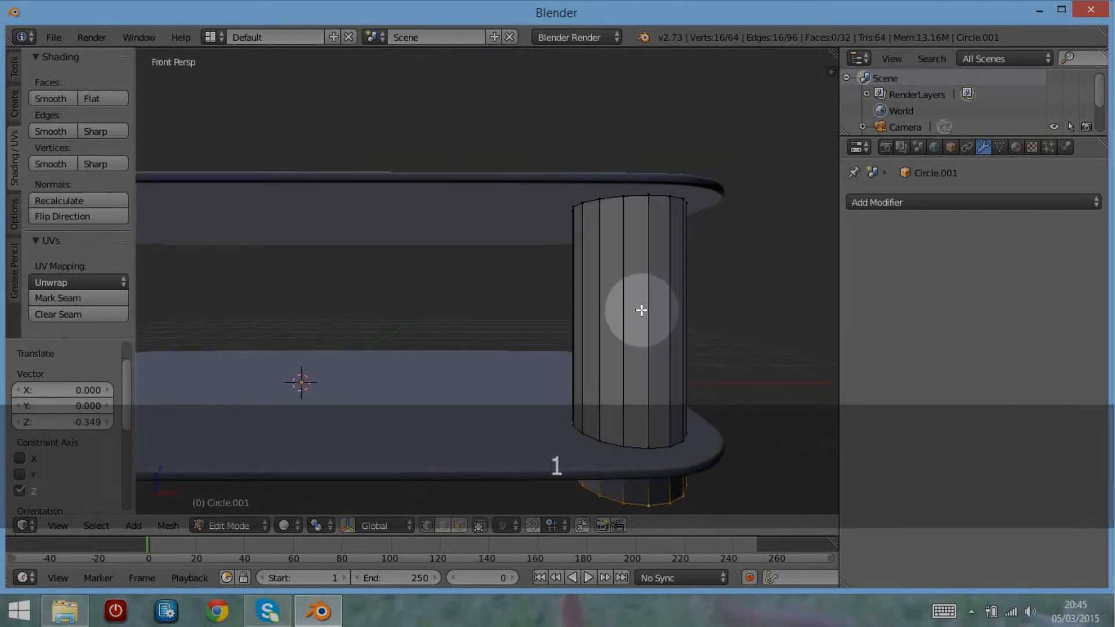
pyautogui.press('KP_5')
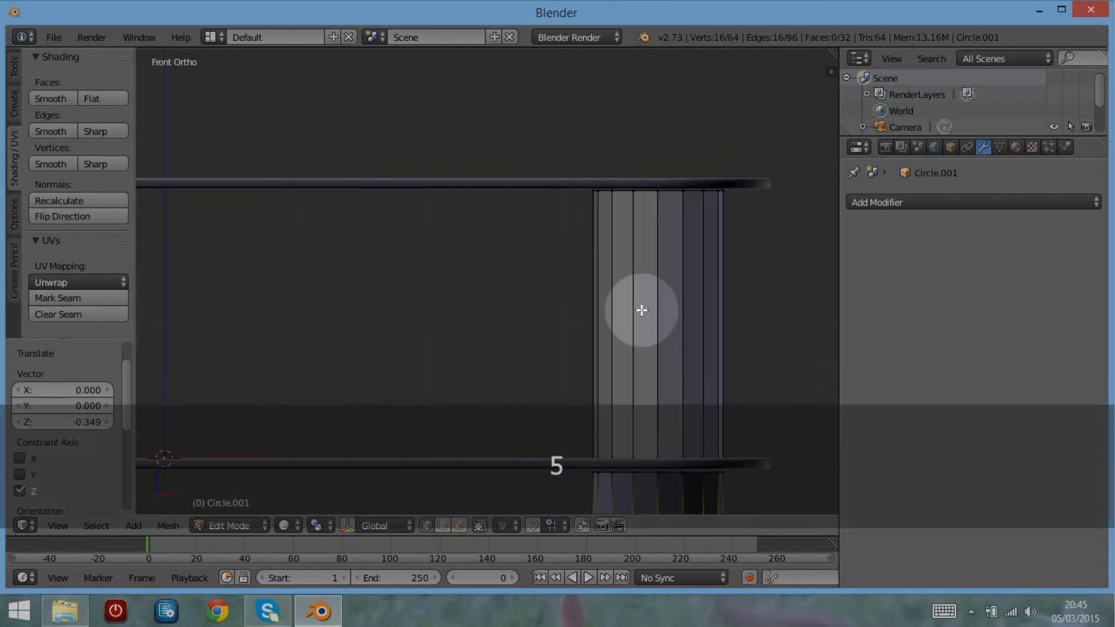
pyautogui.keyDown('alt'); pyautogui.click(628, 195); pyautogui.keyUp('alt')
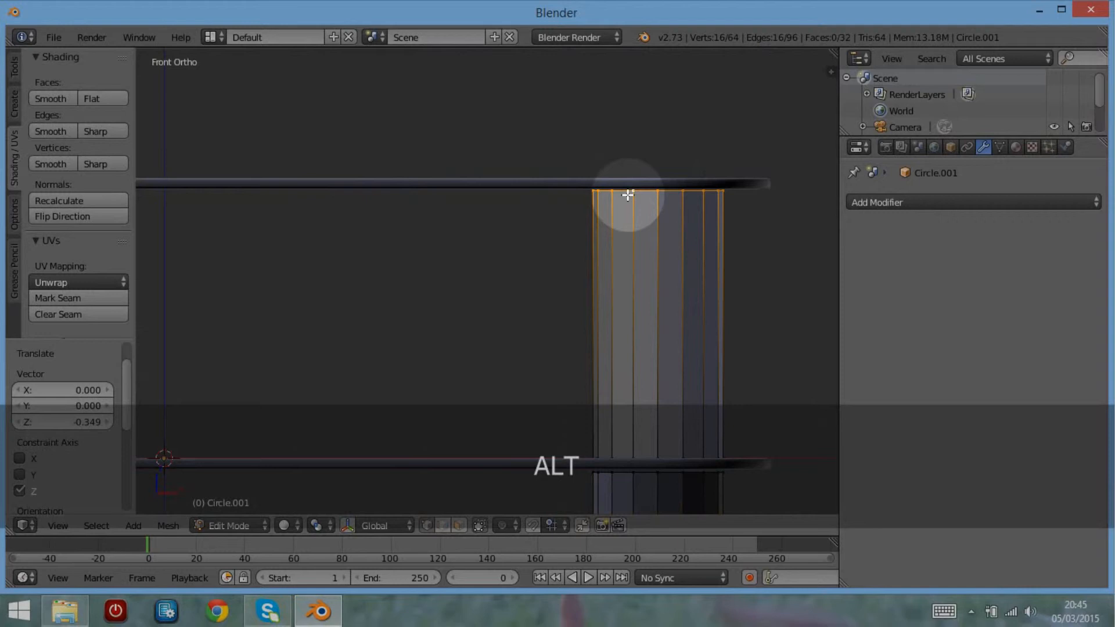
pyautogui.press('g')
pyautogui.press('z')
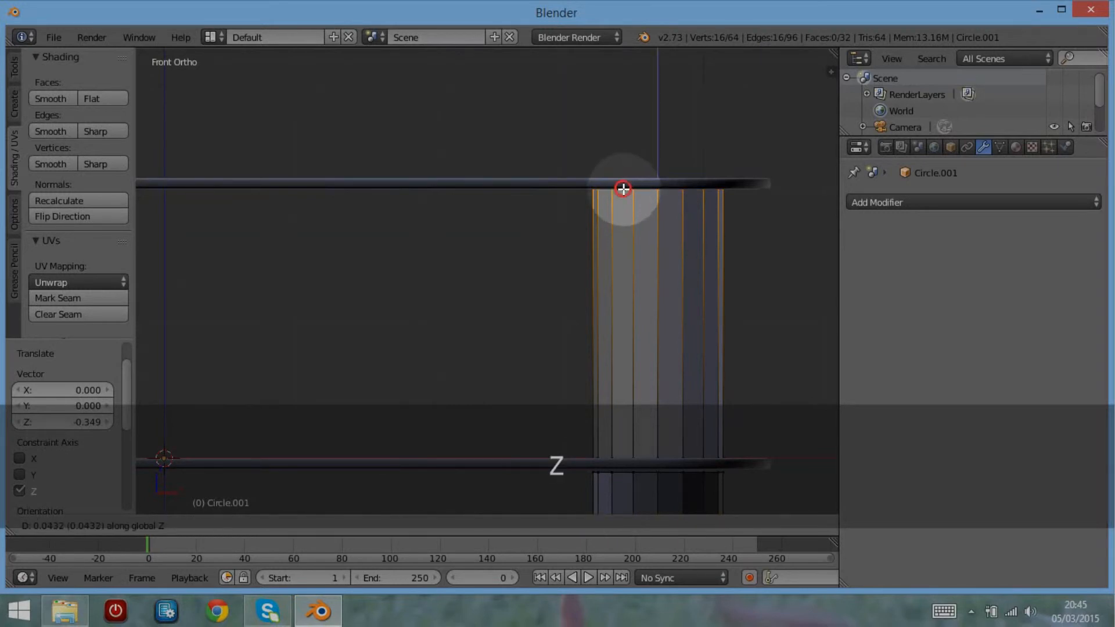
pyautogui.click(623, 189)
# Raise the foot's upper edge loop about 0.068 along Z to meet the underside of the lower slab.
pyautogui.keyDown('alt'); pyautogui.click(624, 472); pyautogui.keyUp('alt')
pyautogui.press('g')
pyautogui.press('z')
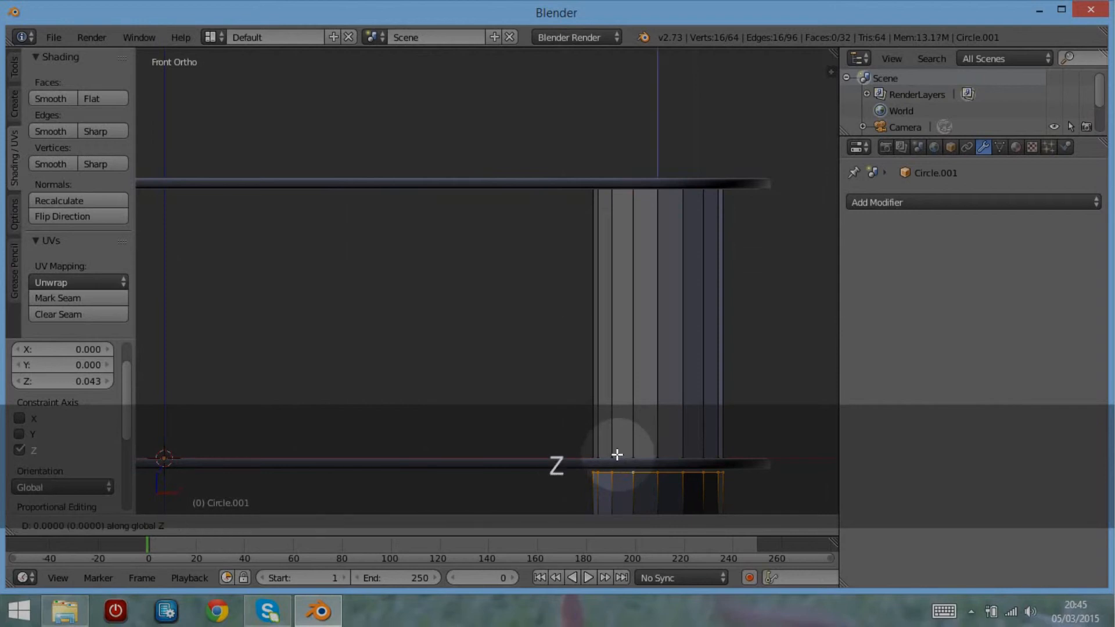
pyautogui.click(617, 448)
# Cap the foot's underside by extruding its bottom edge loop inward at a scale of about 0.243 and merging it at center.
pyautogui.scroll(-4, 587, 378)
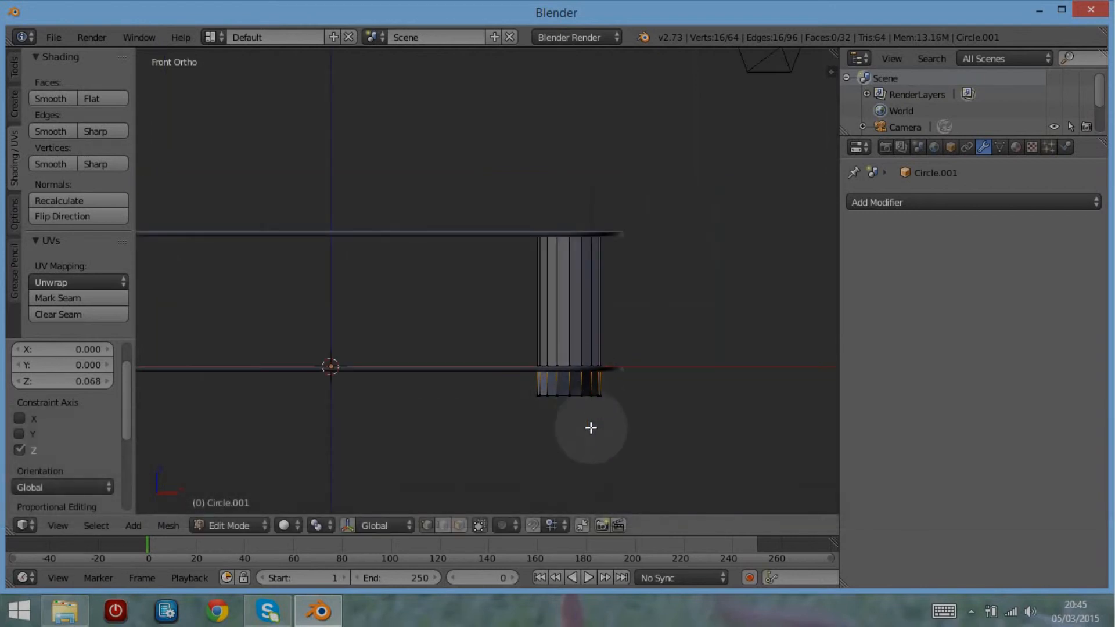
pyautogui.moveTo(590, 406); pyautogui.dragTo(575, 358, button='middle')
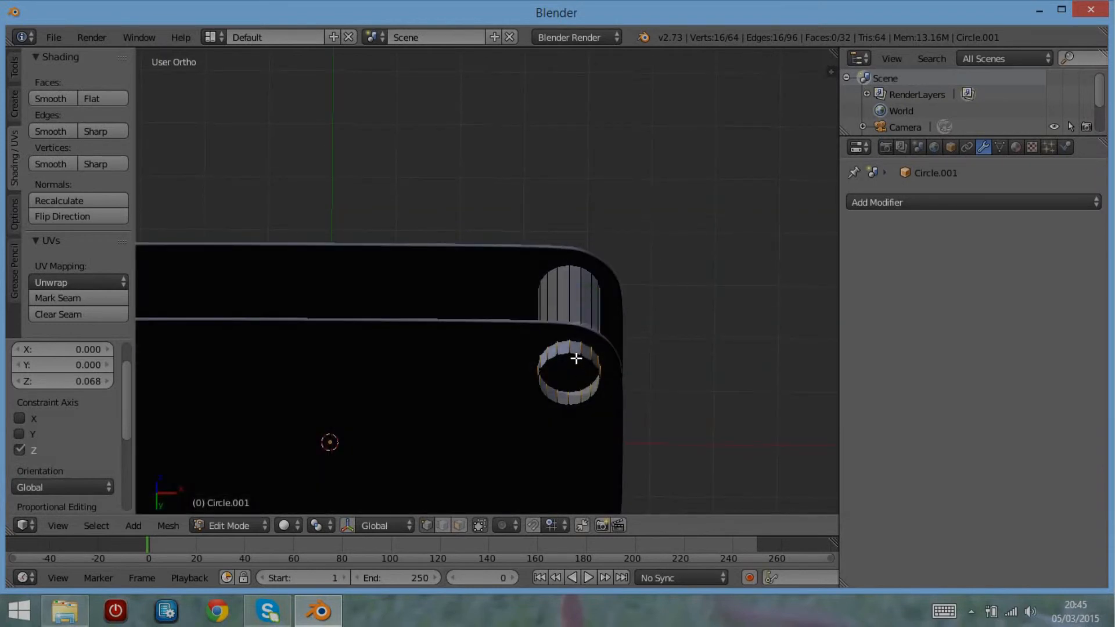
pyautogui.keyDown('alt'); pyautogui.rightClick(576, 356); pyautogui.keyUp('alt')
pyautogui.keyDown('alt'); pyautogui.rightClick(575, 400); pyautogui.keyUp('alt')
pyautogui.press('e')
pyautogui.press('s')
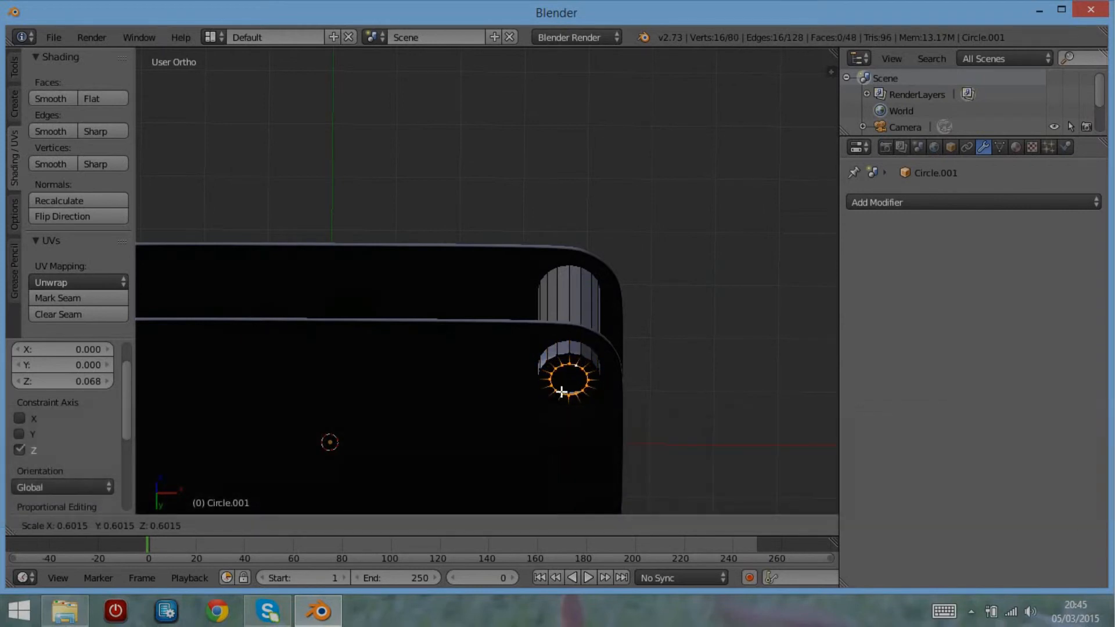
pyautogui.press('s')
pyautogui.click(566, 384)
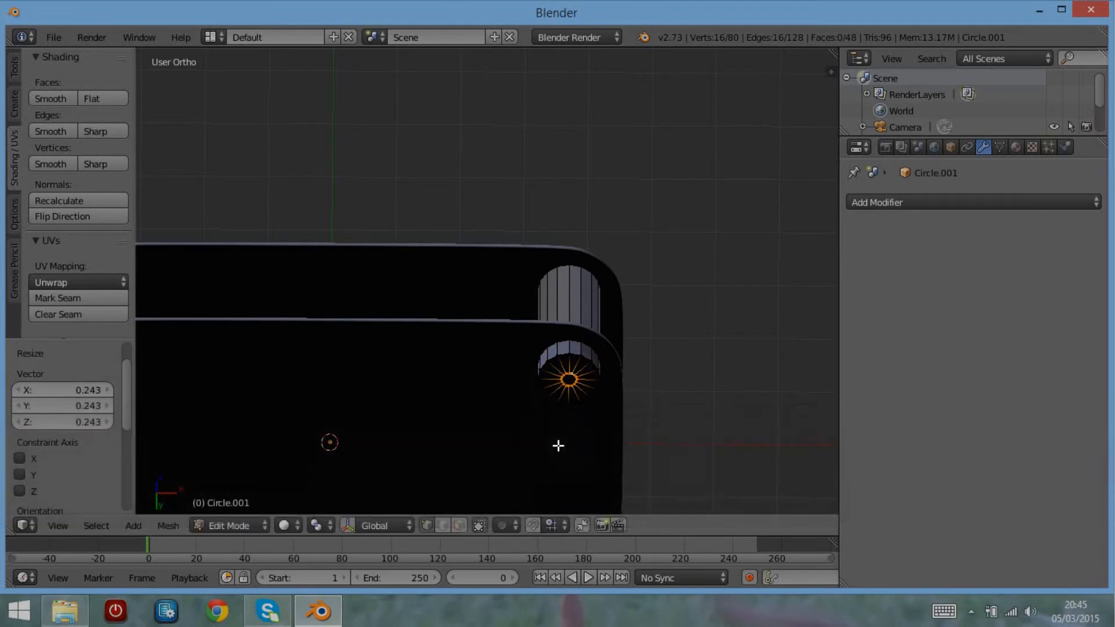
pyautogui.hotkey('ctrl', 'alt', 'm')
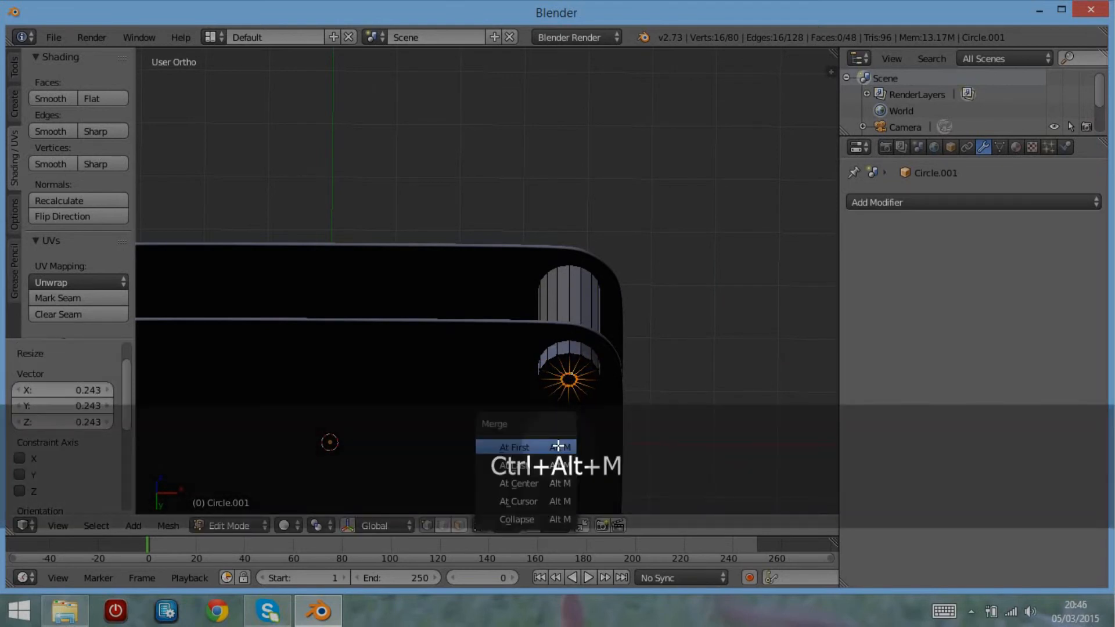
pyautogui.click(538, 484)
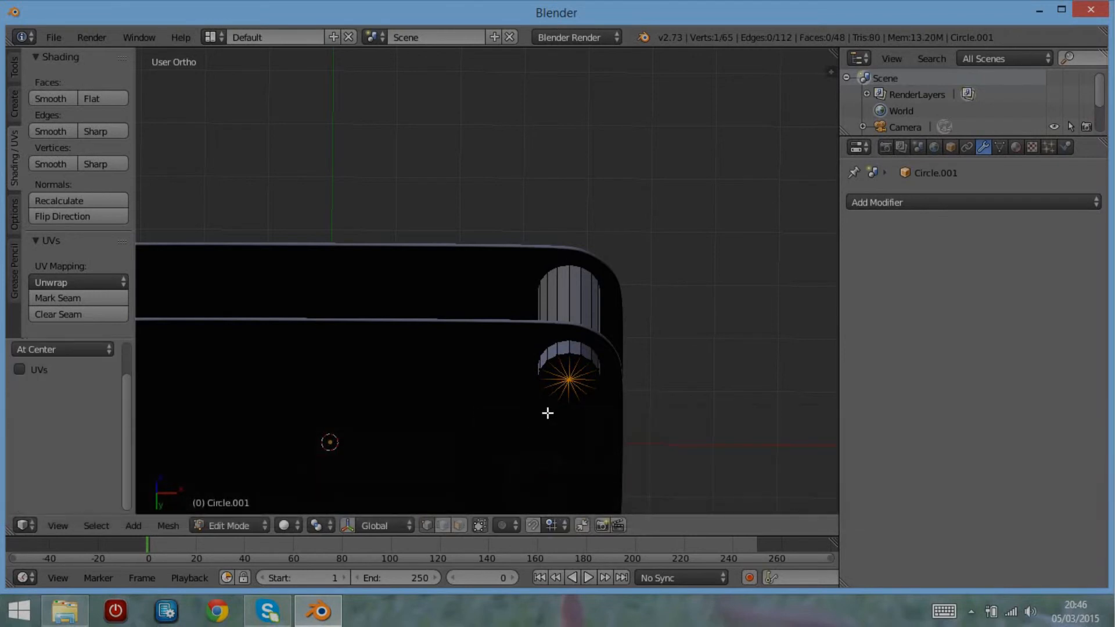
# Add a Subdivision Surface modifier to the leg object.
pyautogui.moveTo(547, 413); pyautogui.dragTo(585, 445, button='middle')
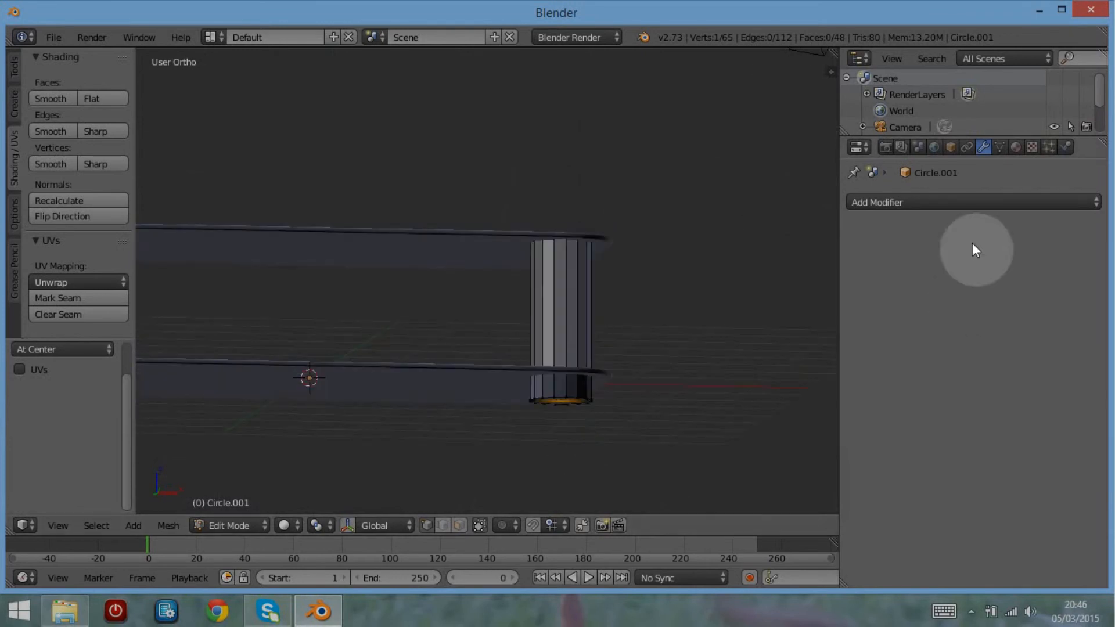
pyautogui.click(943, 202)
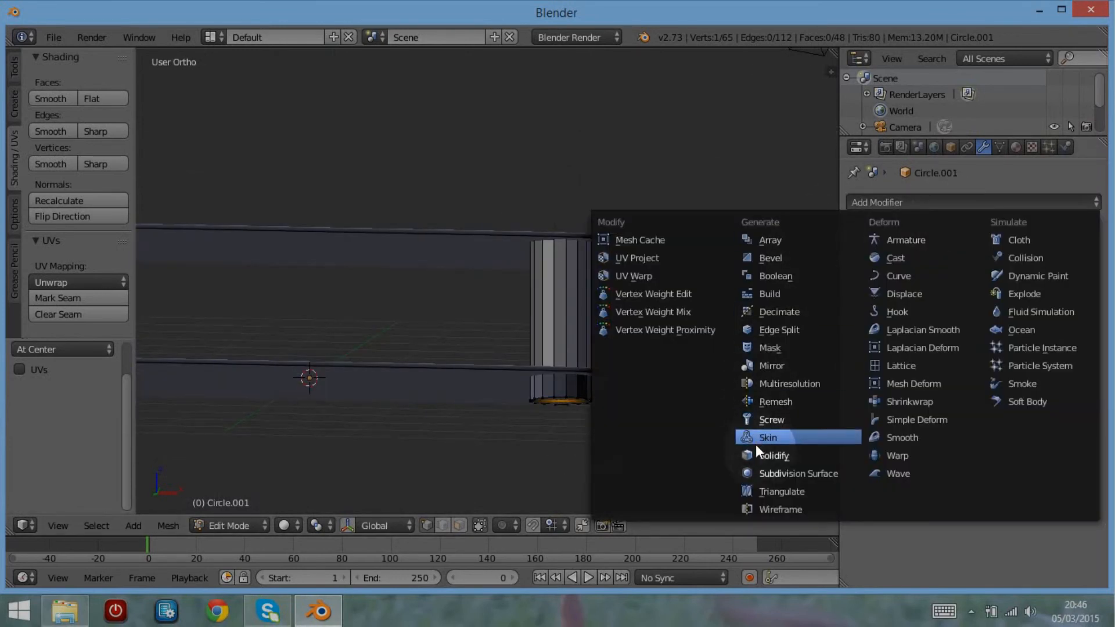
pyautogui.click(767, 471)
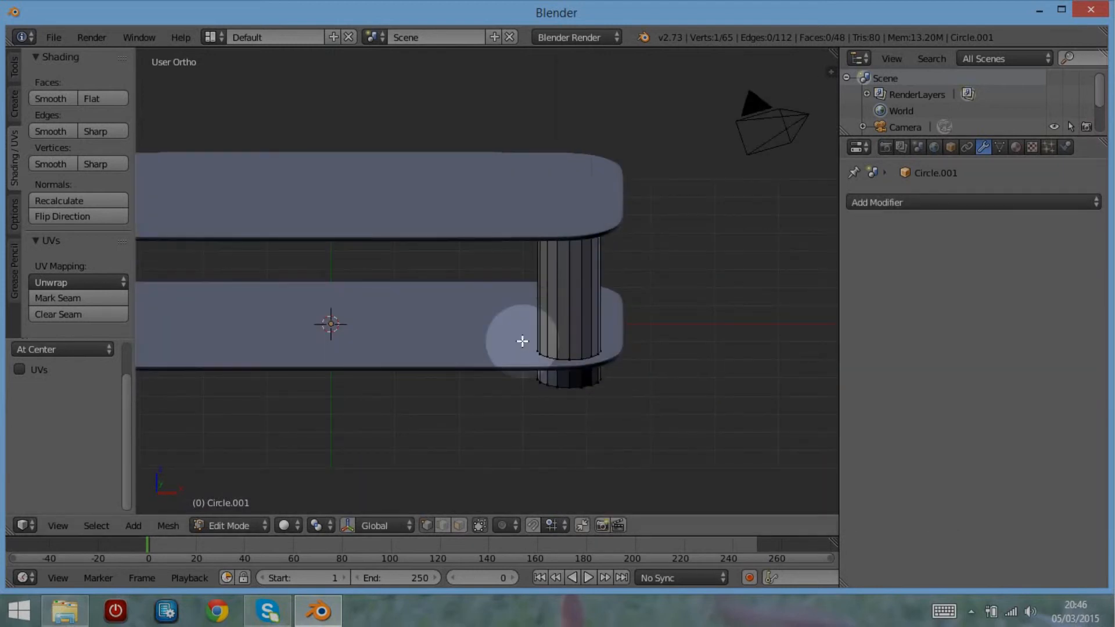
pyautogui.click(1006, 202)
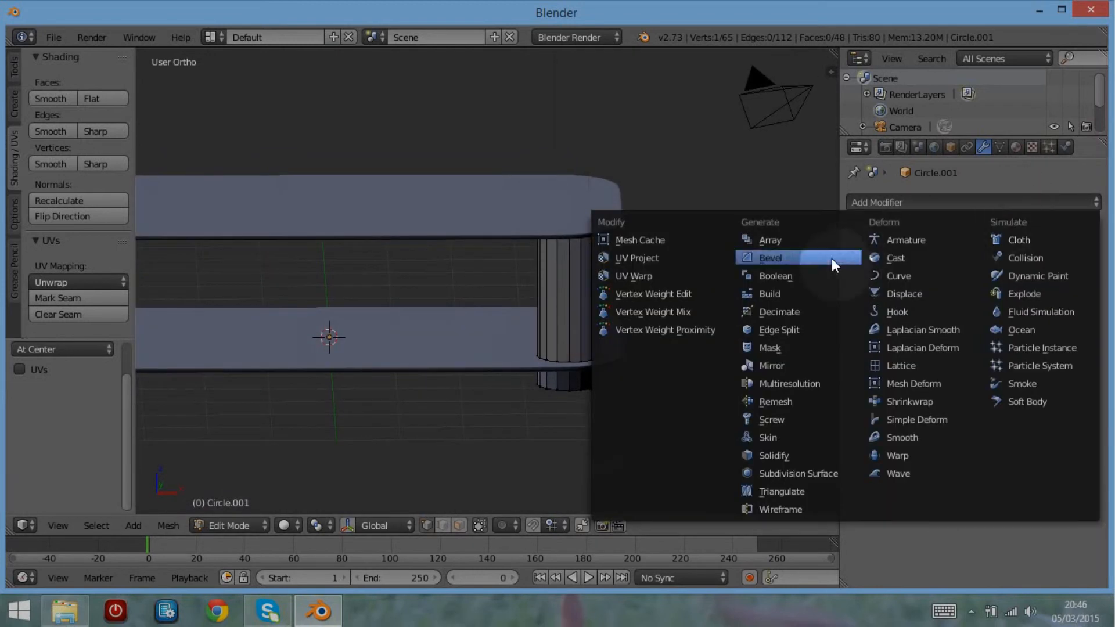
pyautogui.click(818, 471)
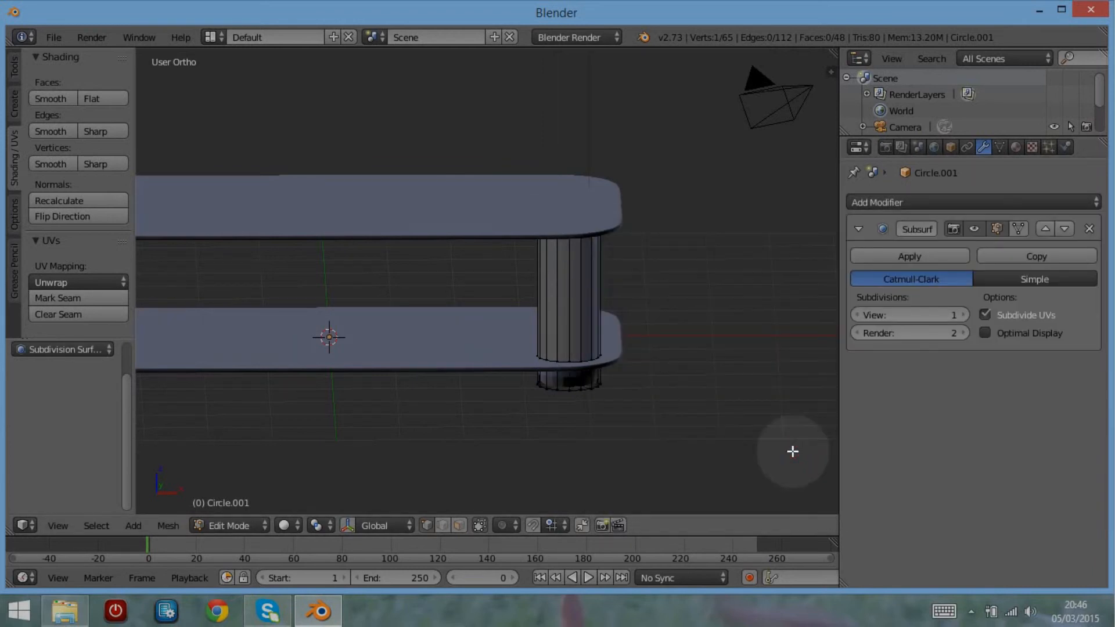
# Add a loop cut around the foot and slide it close to its bottom edge, at a factor of about -0.706.
pyautogui.moveTo(672, 368); pyautogui.dragTo(610, 369, button='middle')
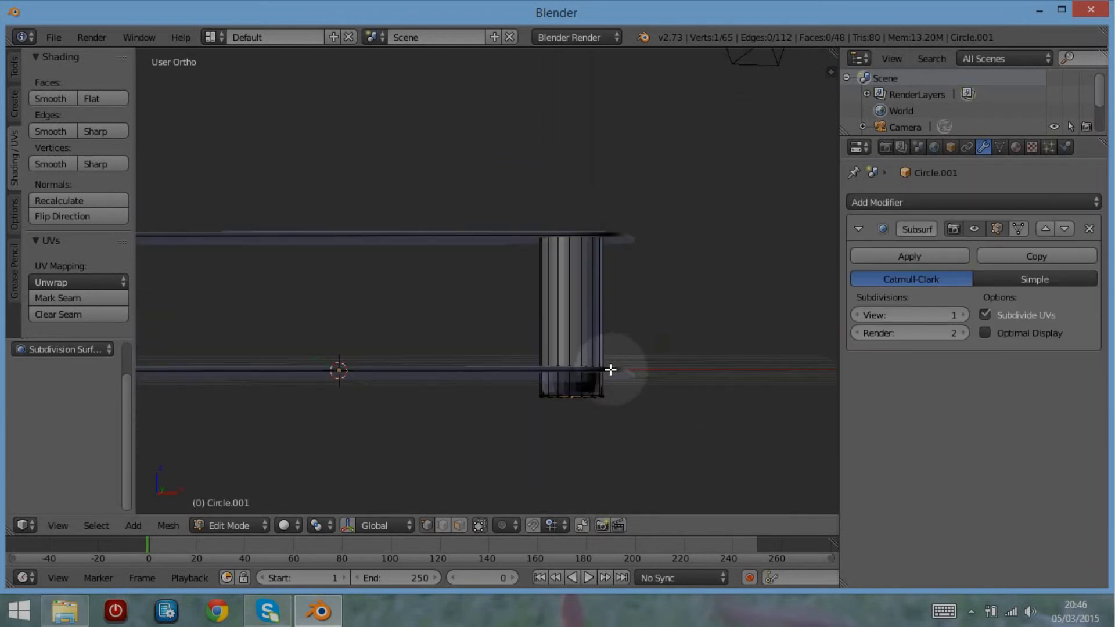
pyautogui.hotkey('ctrl', 'r')
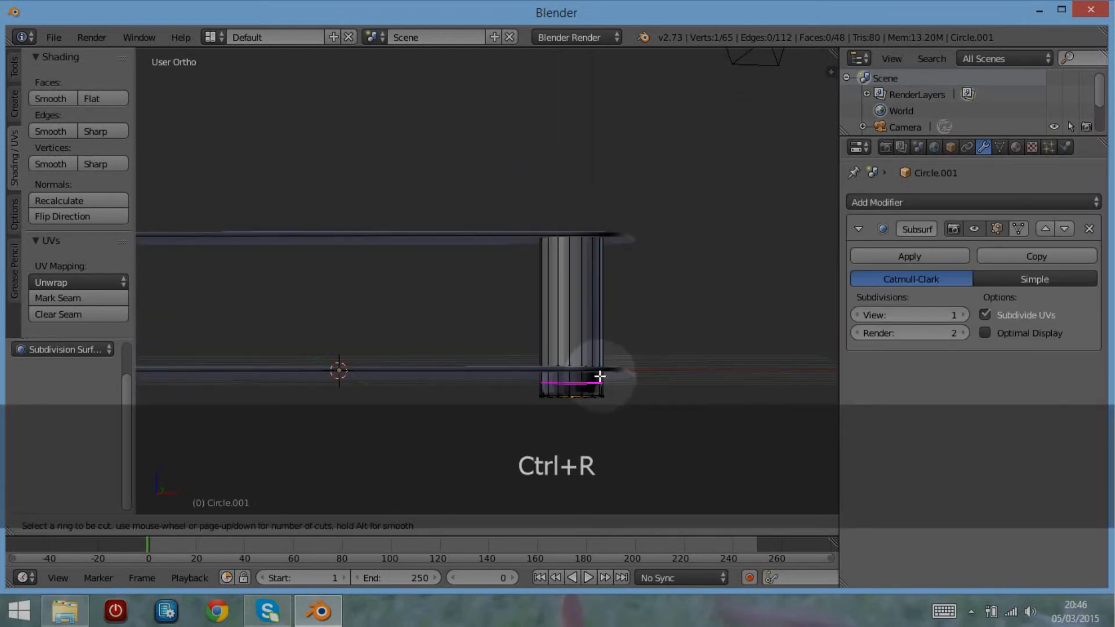
pyautogui.click(599, 377)
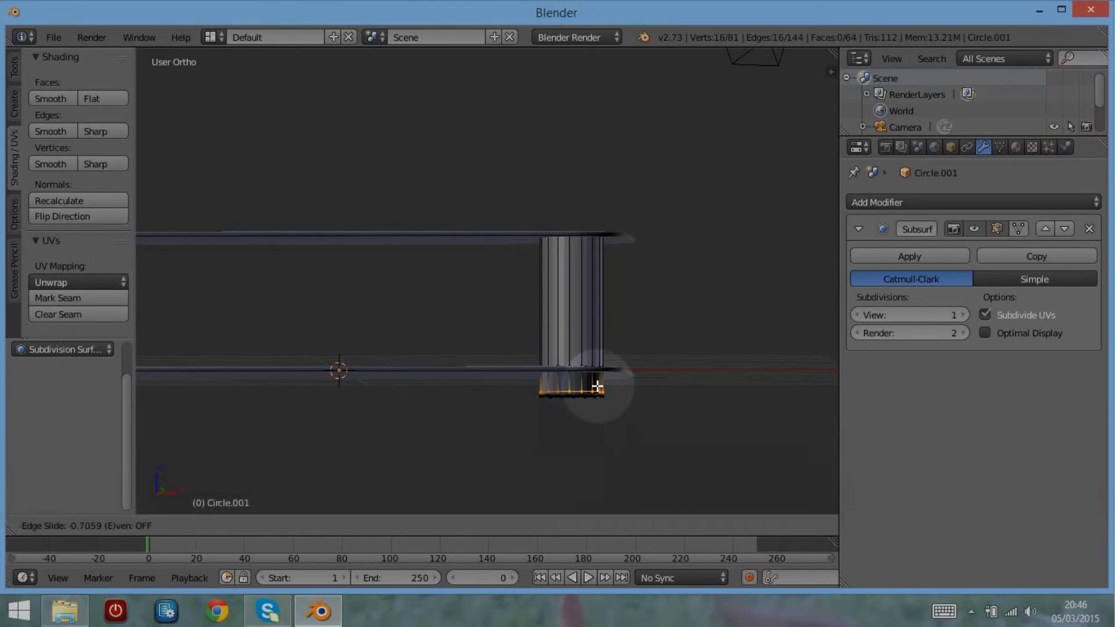
pyautogui.click(596, 386)
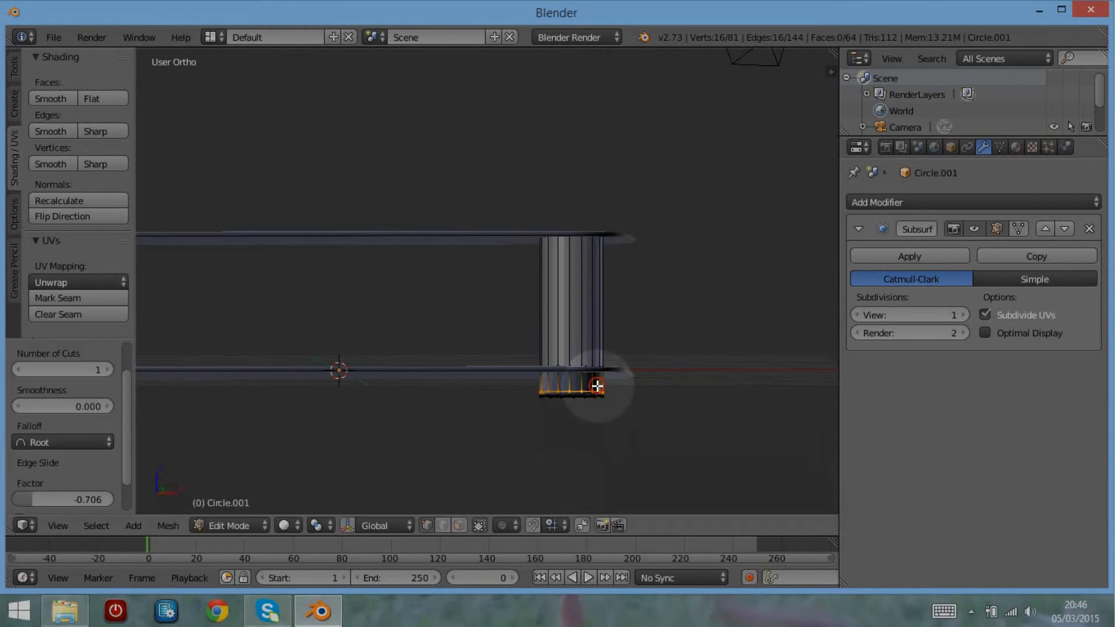
# Add two loop cuts to the leg, one near its lower end at factor 0.900 and one near its upper end at about -0.882.
pyautogui.moveTo(601, 344); pyautogui.dragTo(595, 352, button='middle')
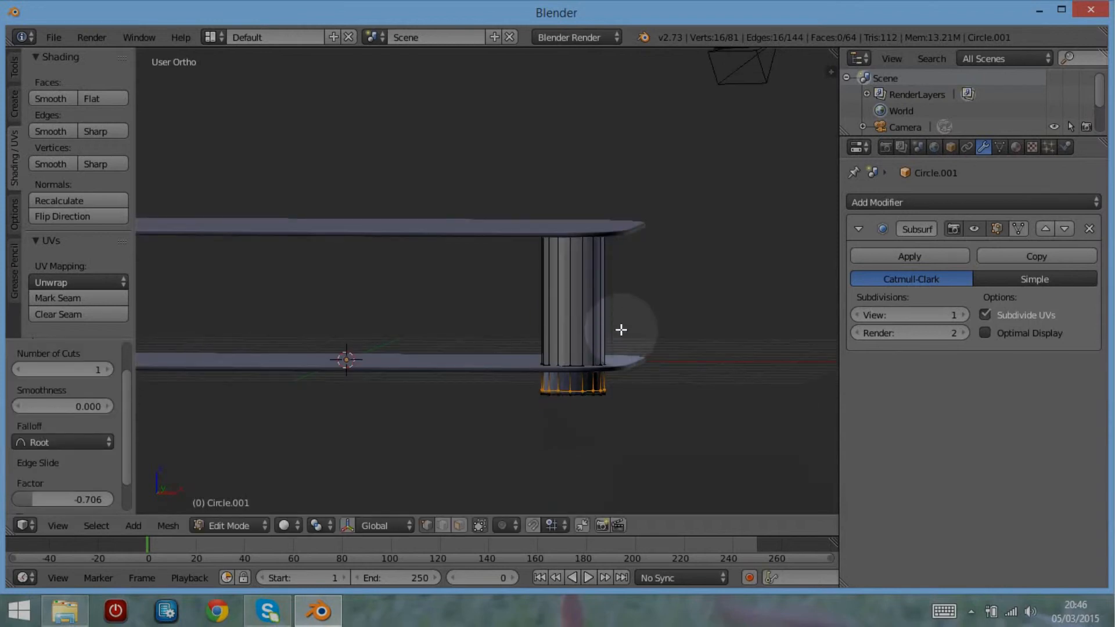
pyautogui.hotkey('ctrl', 'r')
pyautogui.click(576, 309)
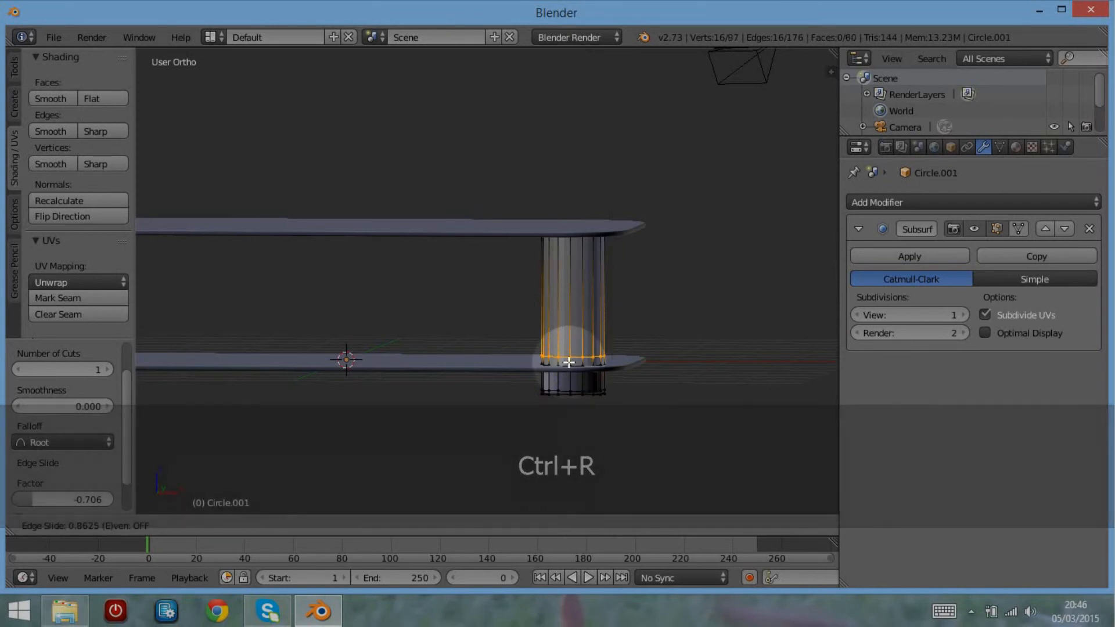
pyautogui.click(568, 364)
pyautogui.click(563, 345)
pyautogui.hotkey('ctrl', 'r')
pyautogui.click(562, 331)
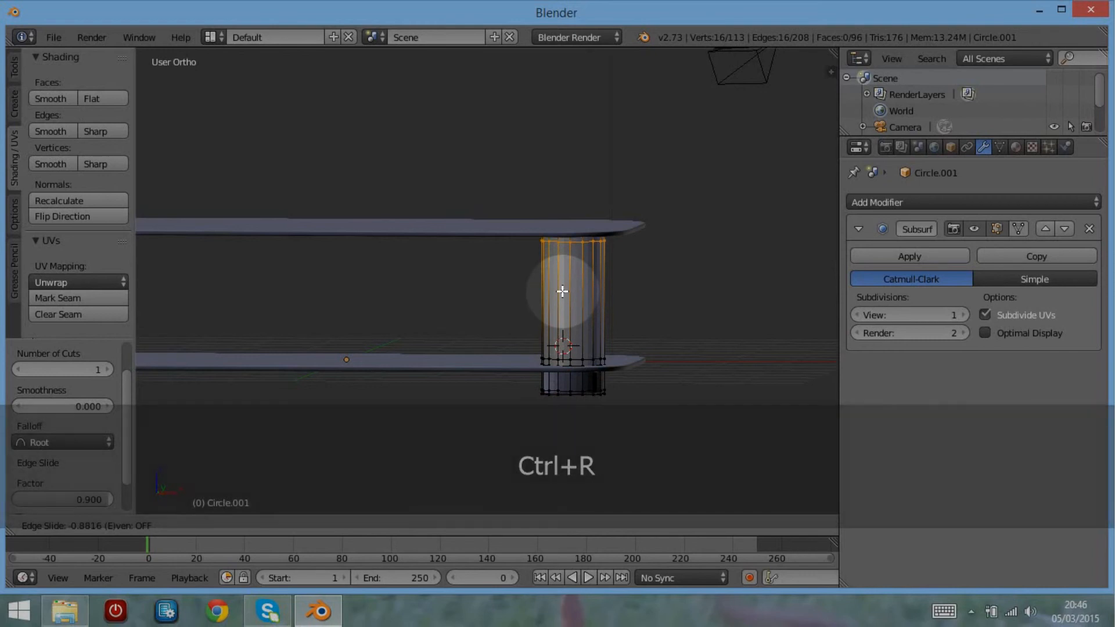
pyautogui.click(562, 291)
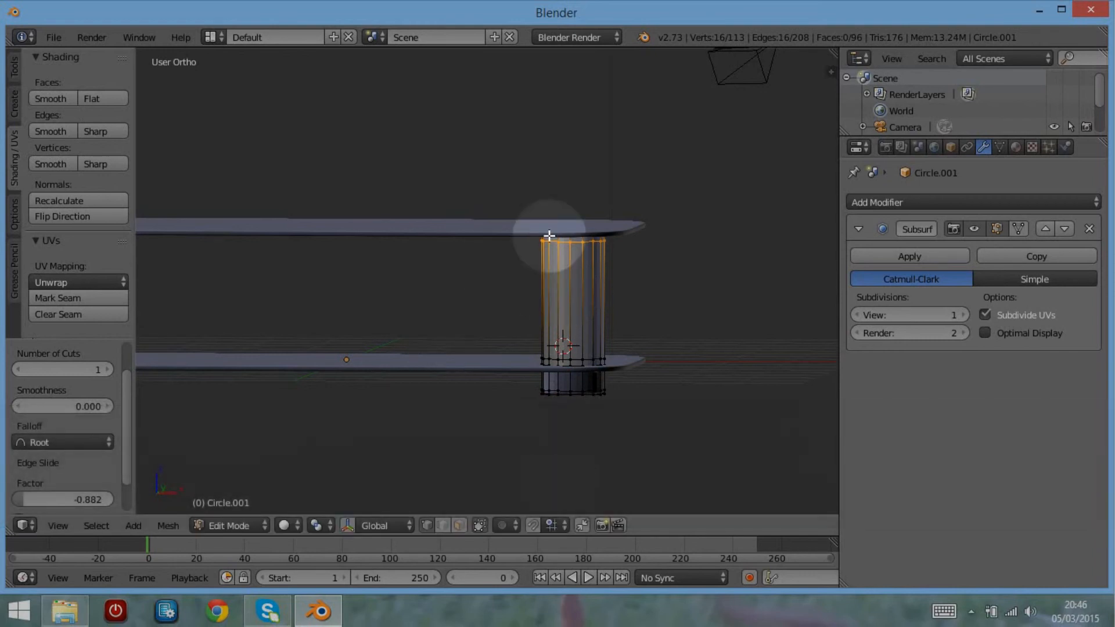
# Add a Mirror modifier to the leg object, mirroring it across both the X and Y axes.
pyautogui.moveTo(569, 249); pyautogui.dragTo(590, 236, button='middle')
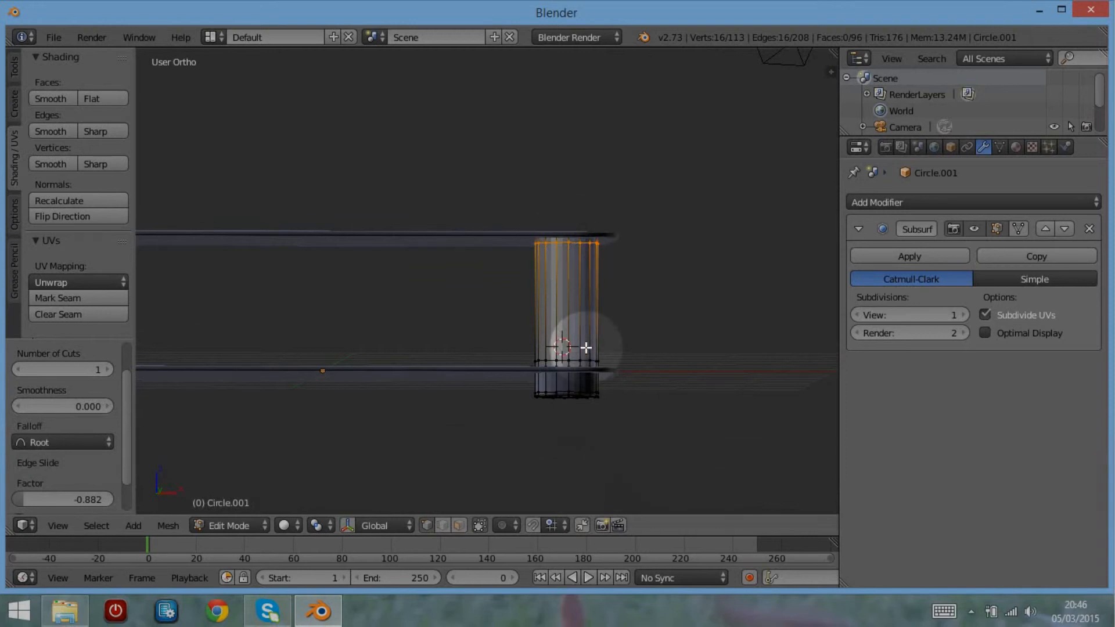
pyautogui.moveTo(572, 264); pyautogui.dragTo(563, 318, button='middle')
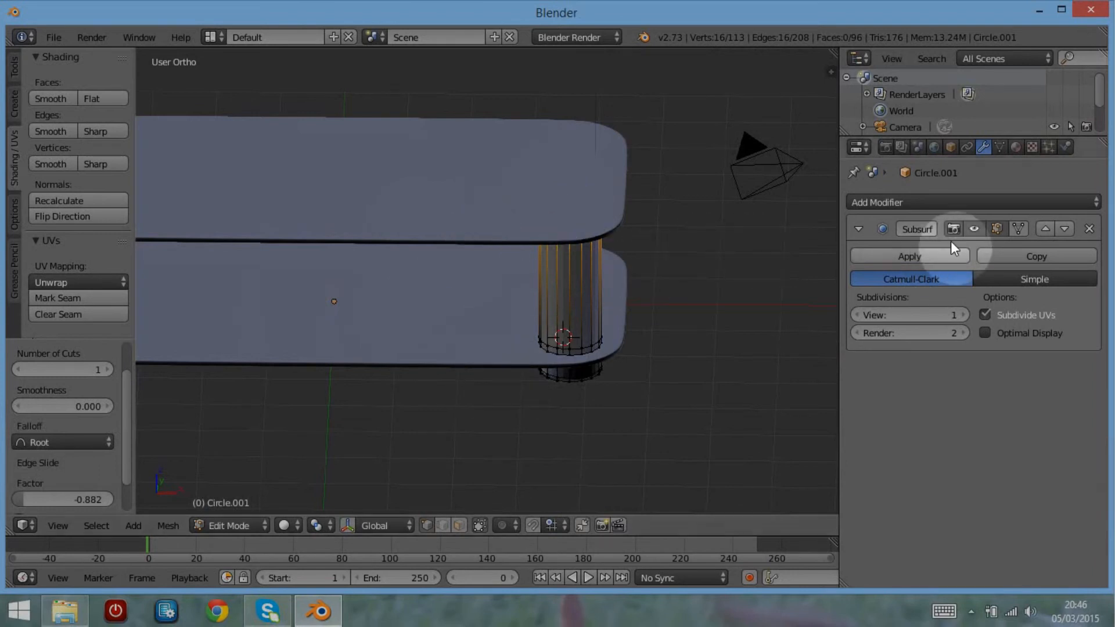
pyautogui.click(924, 205)
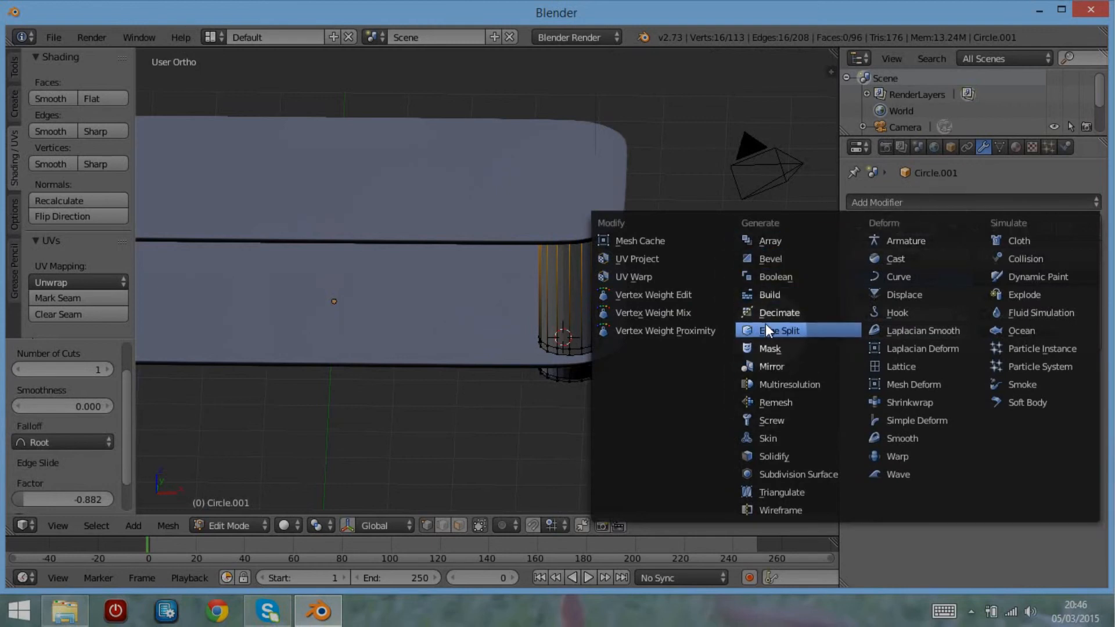
pyautogui.click(766, 367)
pyautogui.click(857, 455)
pyautogui.scroll(-2, 611, 349)
pyautogui.moveTo(610, 348); pyautogui.dragTo(627, 312, button='middle')
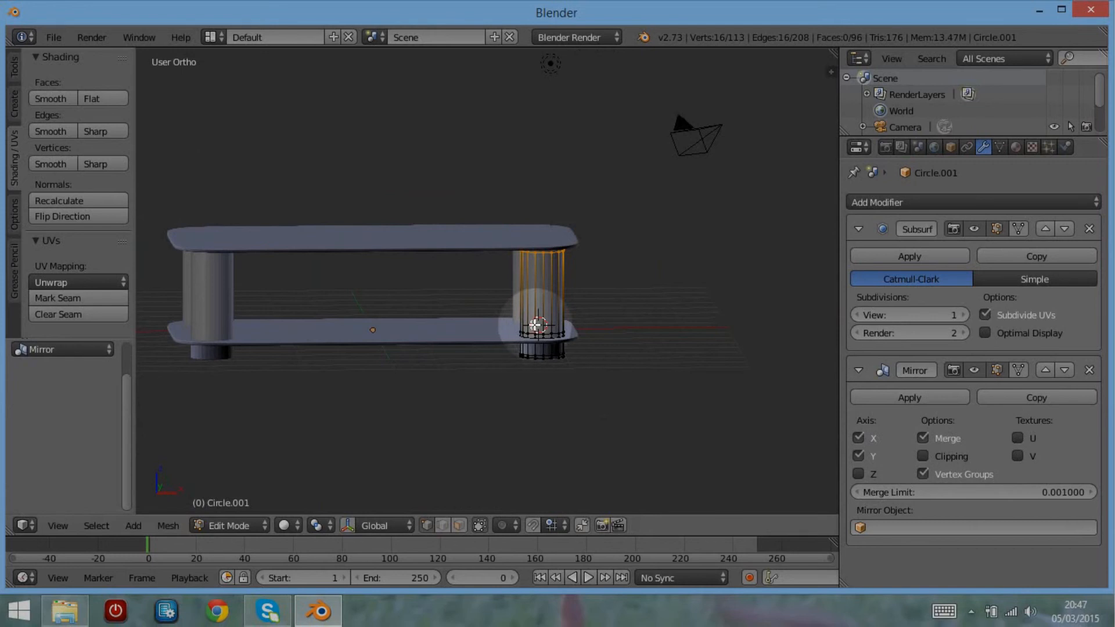
# Slim the entire leg mesh by scaling it to about 0.509 in X and Y, keeping its height locked.
pyautogui.press('alt')
pyautogui.press('shift')
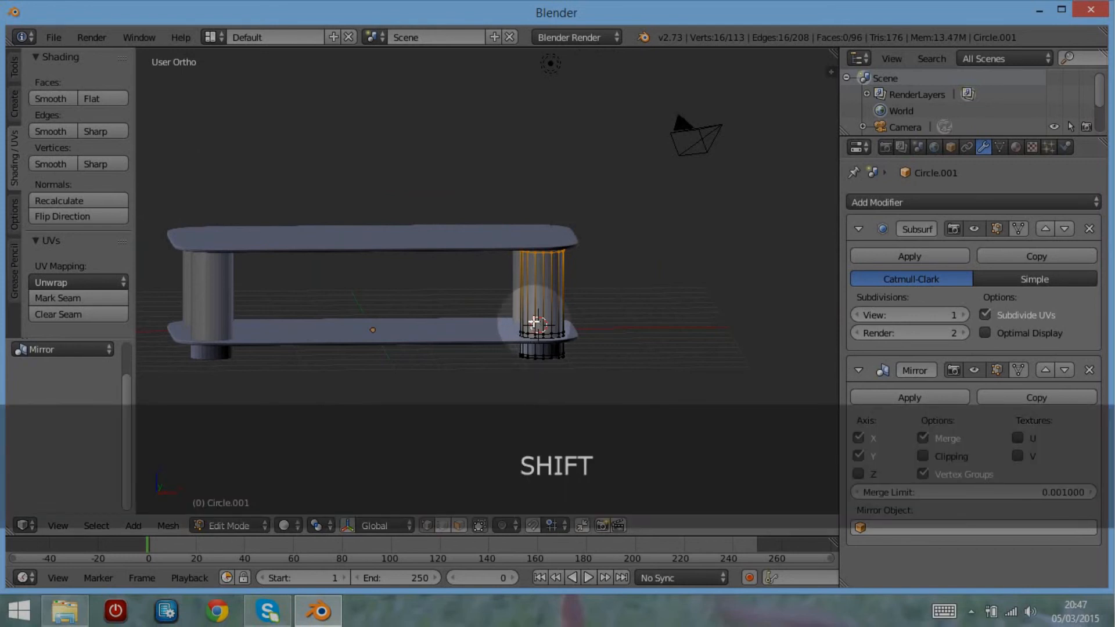
pyautogui.keyDown('alt'); pyautogui.keyDown('shift'); pyautogui.click(540, 333); pyautogui.keyUp('shift'); pyautogui.keyUp('alt')
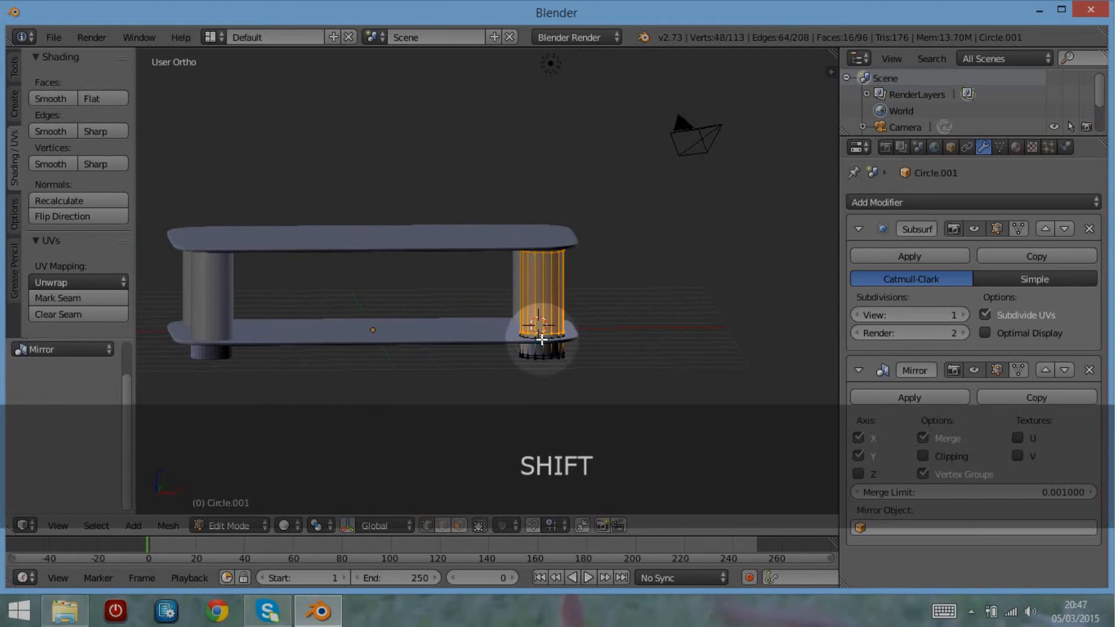
pyautogui.press('a')
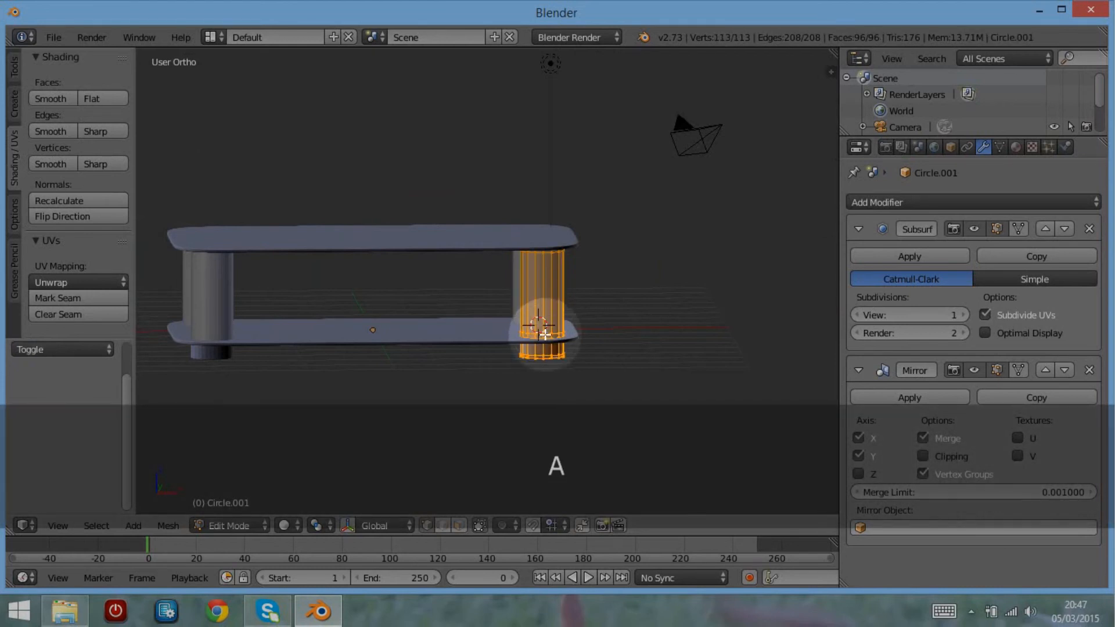
pyautogui.press('s')
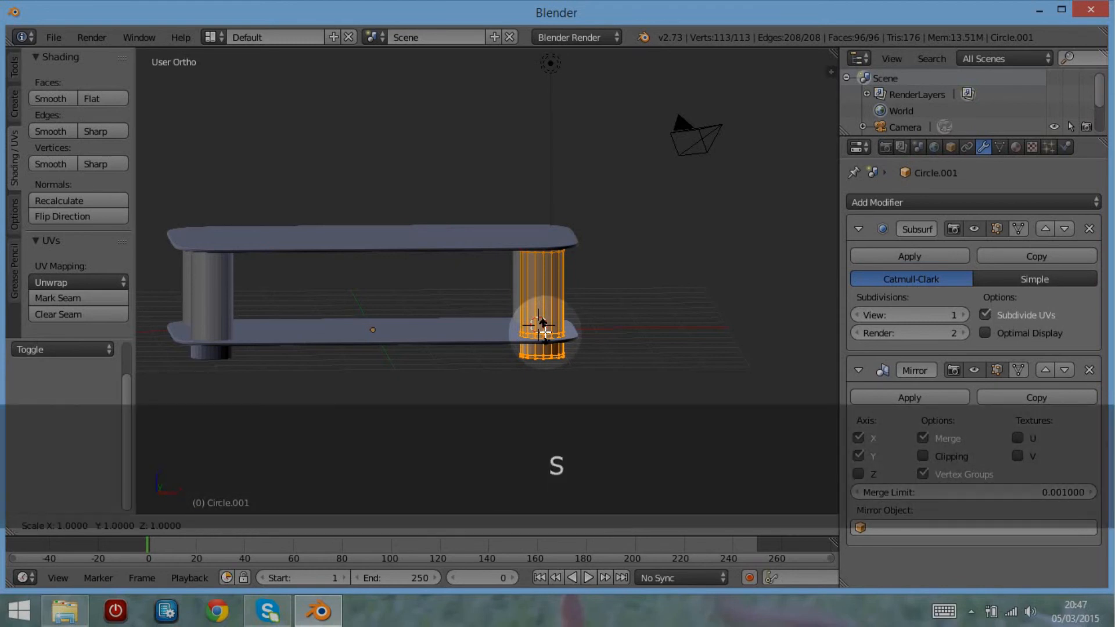
pyautogui.hotkey('shift', 'z')
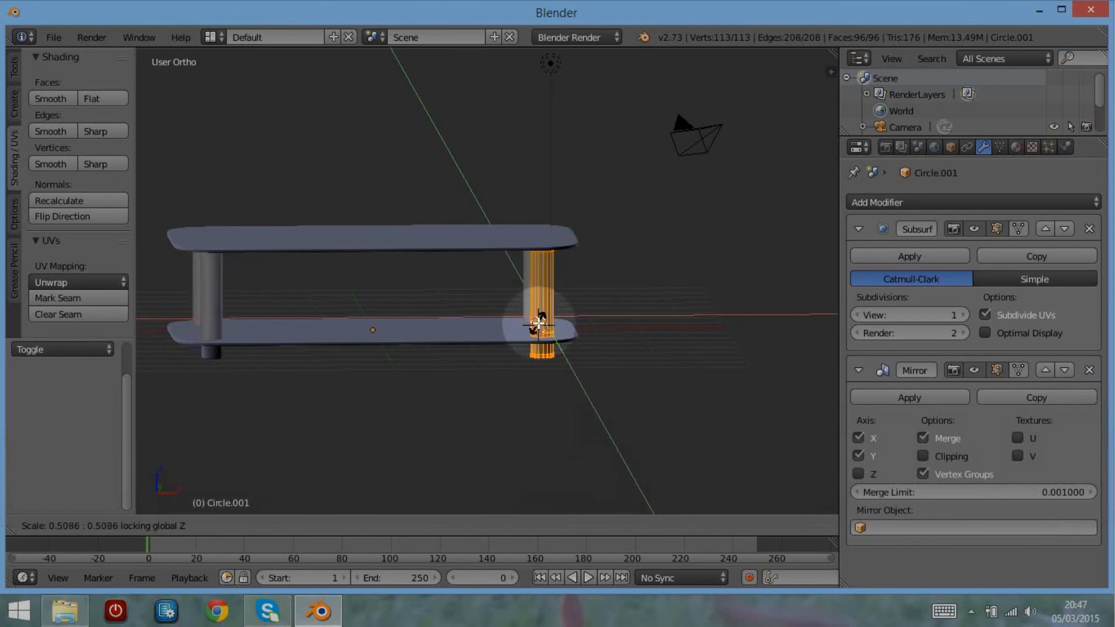
pyautogui.click(538, 324)
# Apply smooth shading to all faces of the leg and return to Object Mode.
pyautogui.moveTo(572, 348); pyautogui.dragTo(496, 338, button='middle')
pyautogui.scroll(2, 488, 331)
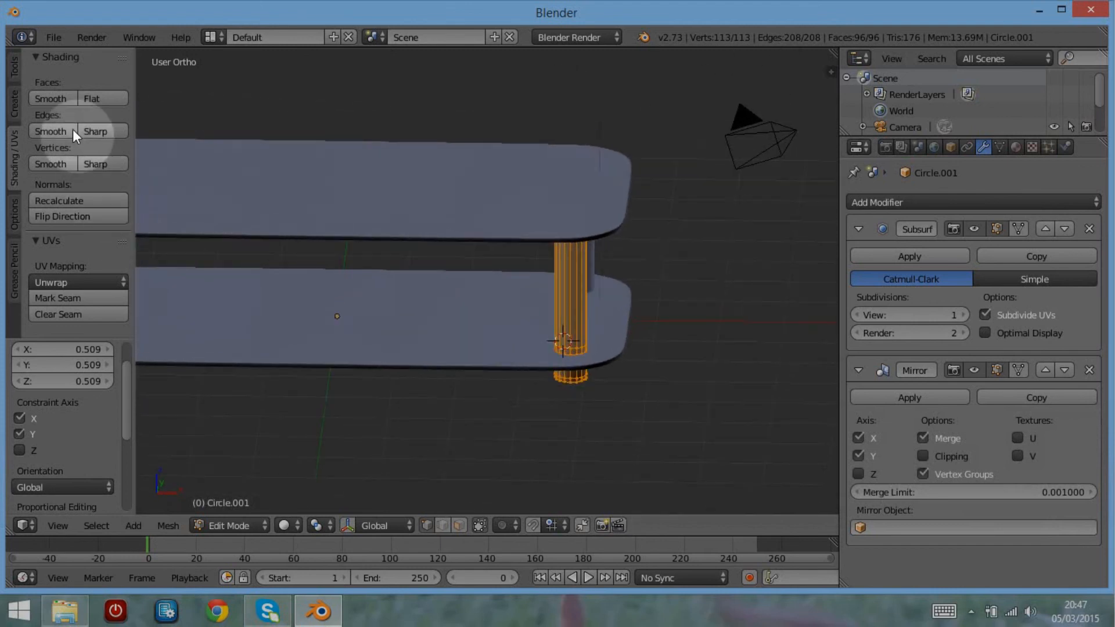
pyautogui.click(48, 99)
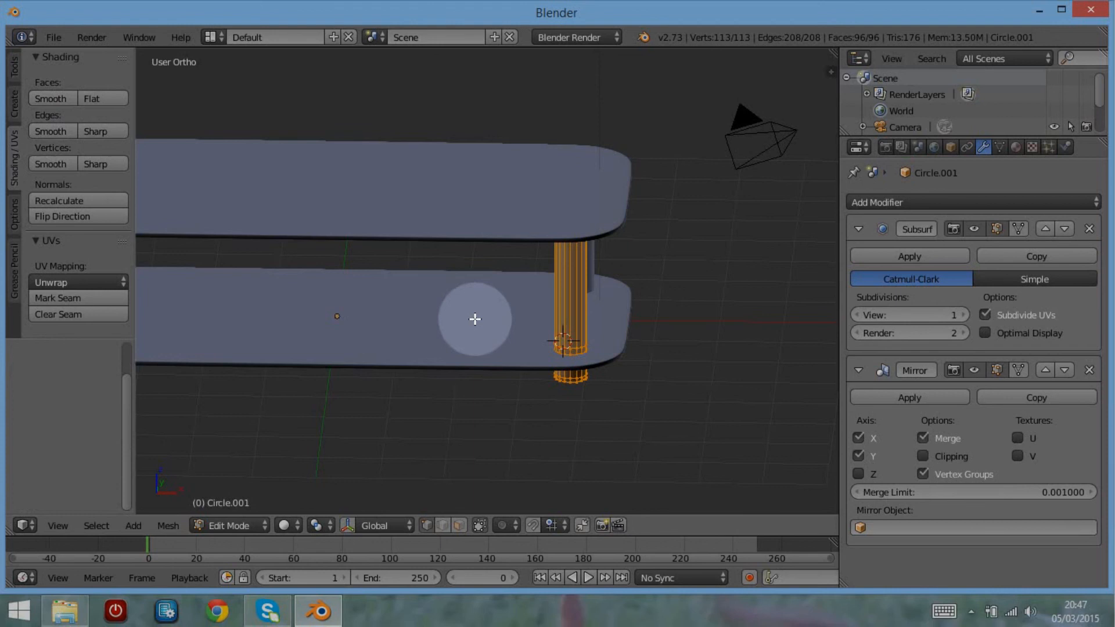
pyautogui.press('Tab')
pyautogui.scroll(-5, 467, 315)
pyautogui.keyDown('shift'); pyautogui.moveTo(514, 285); pyautogui.dragTo(660, 347, button='middle'); pyautogui.keyUp('shift')
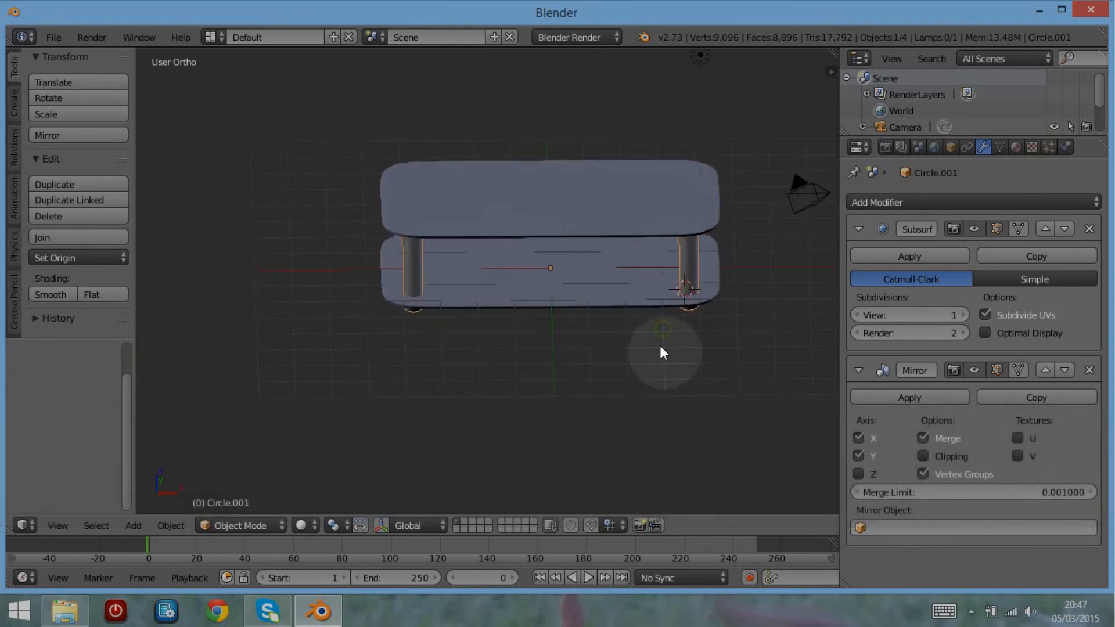
pyautogui.scroll(2, 661, 348)
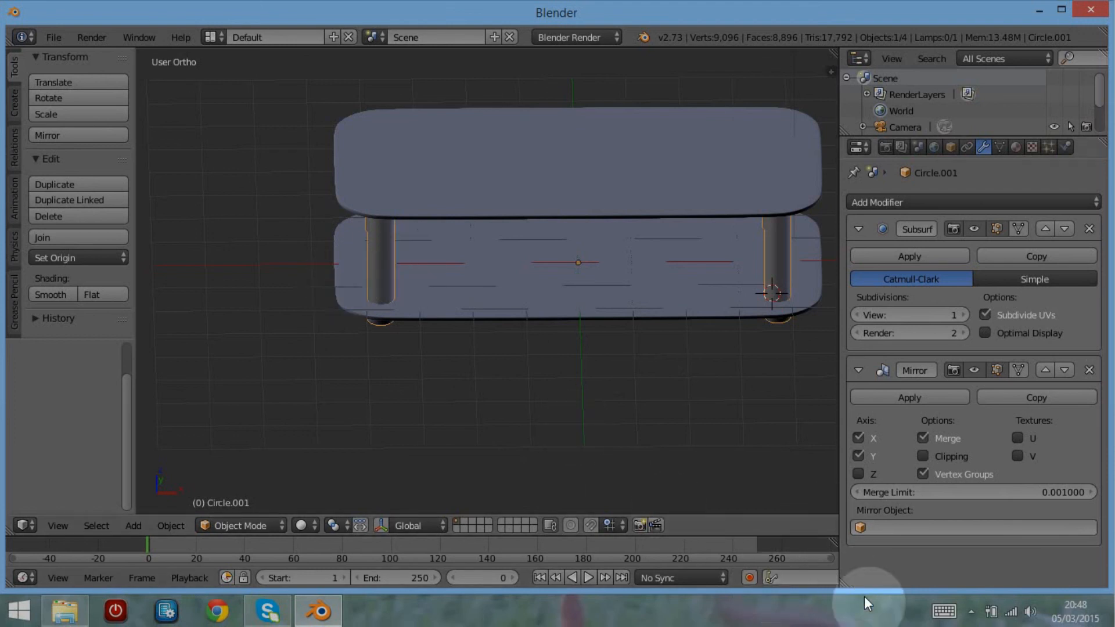
pyautogui.click(973, 615)
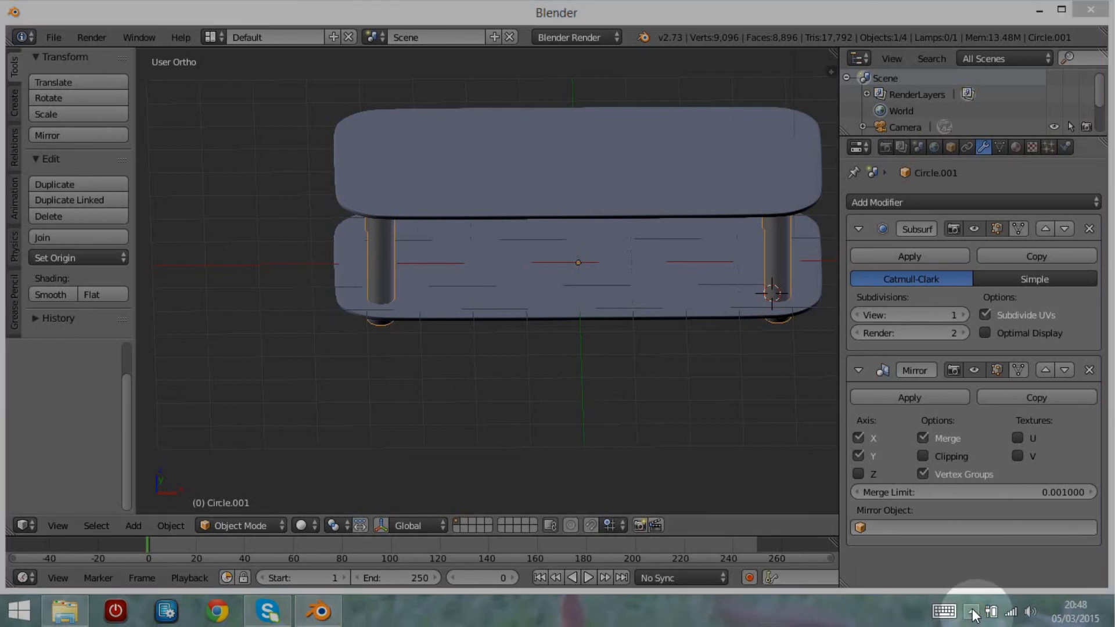
pyautogui.click(974, 614)
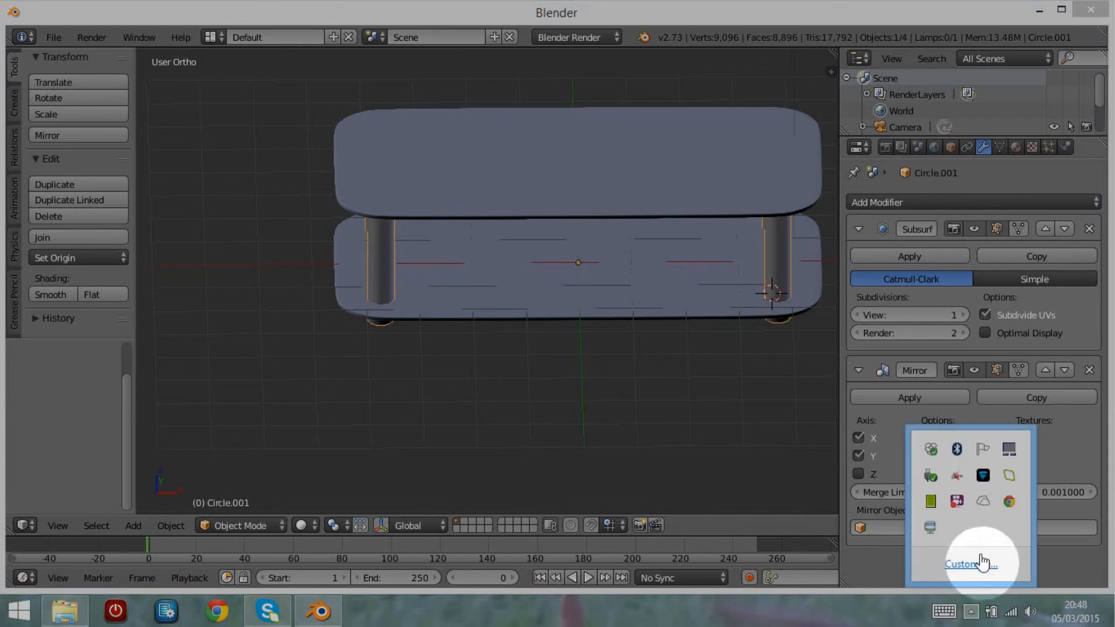
pyautogui.rightClick(957, 503)
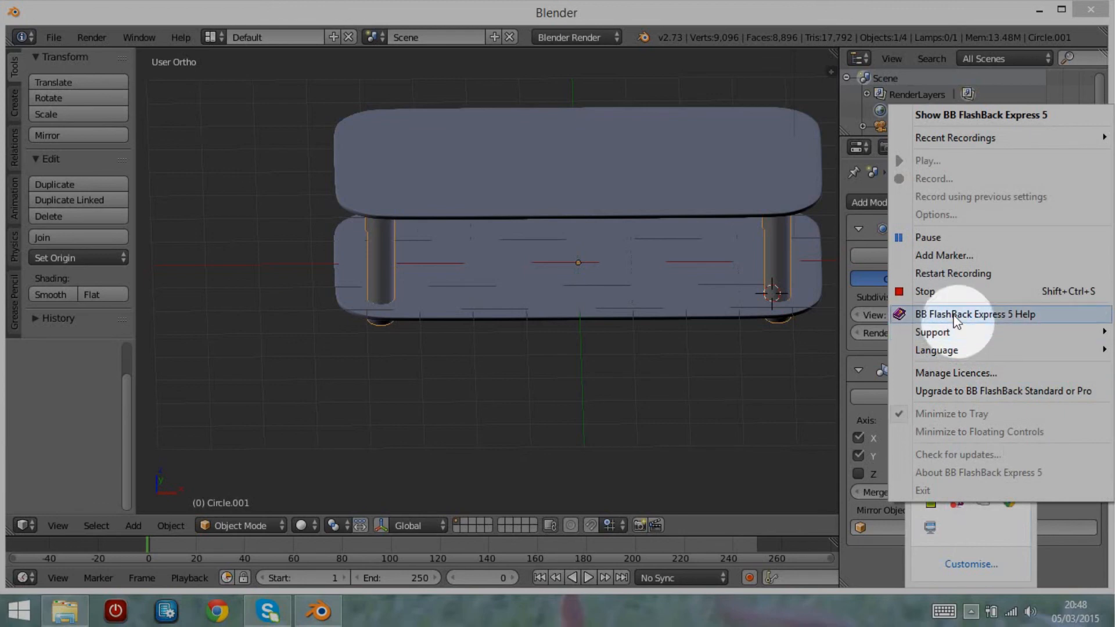